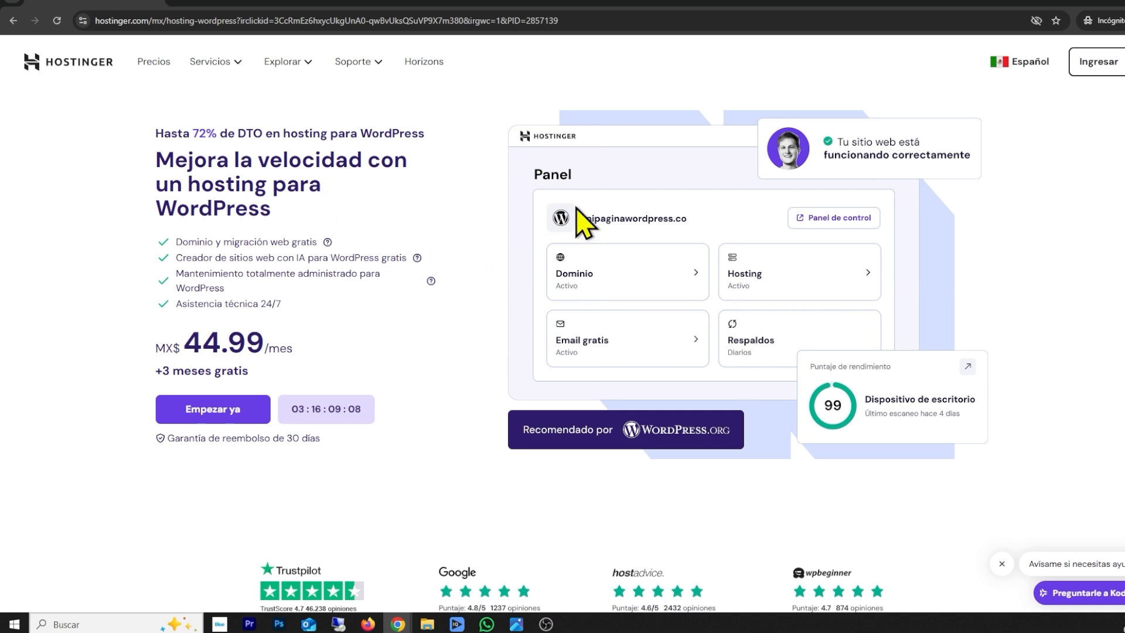
scroll(1112, 126, "down", 10)
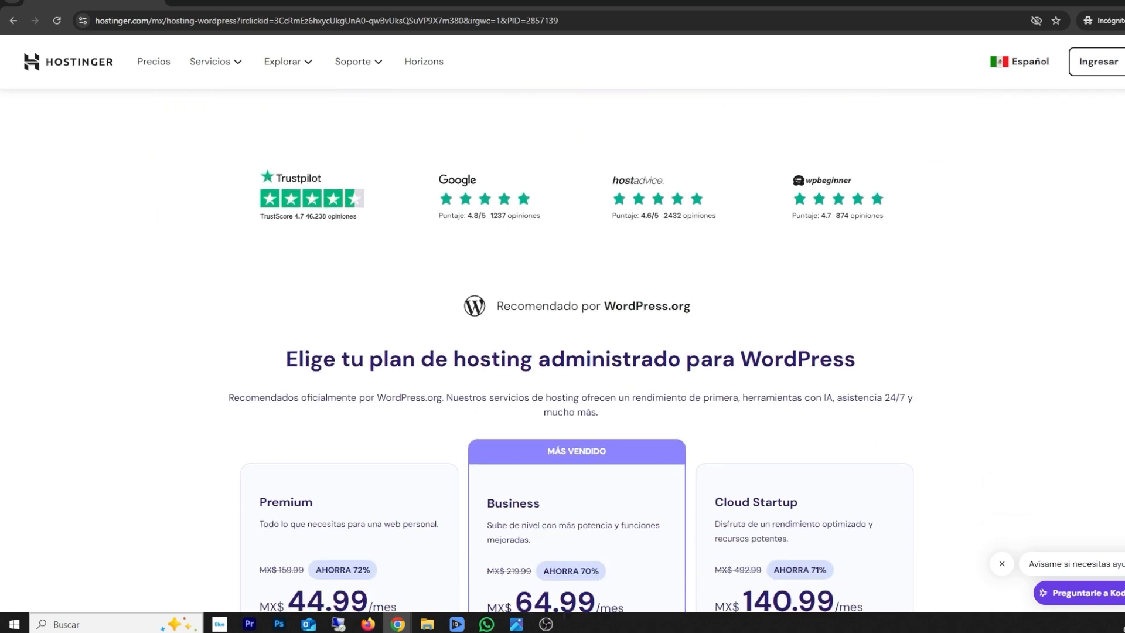
scroll(577, 352, "down", 2)
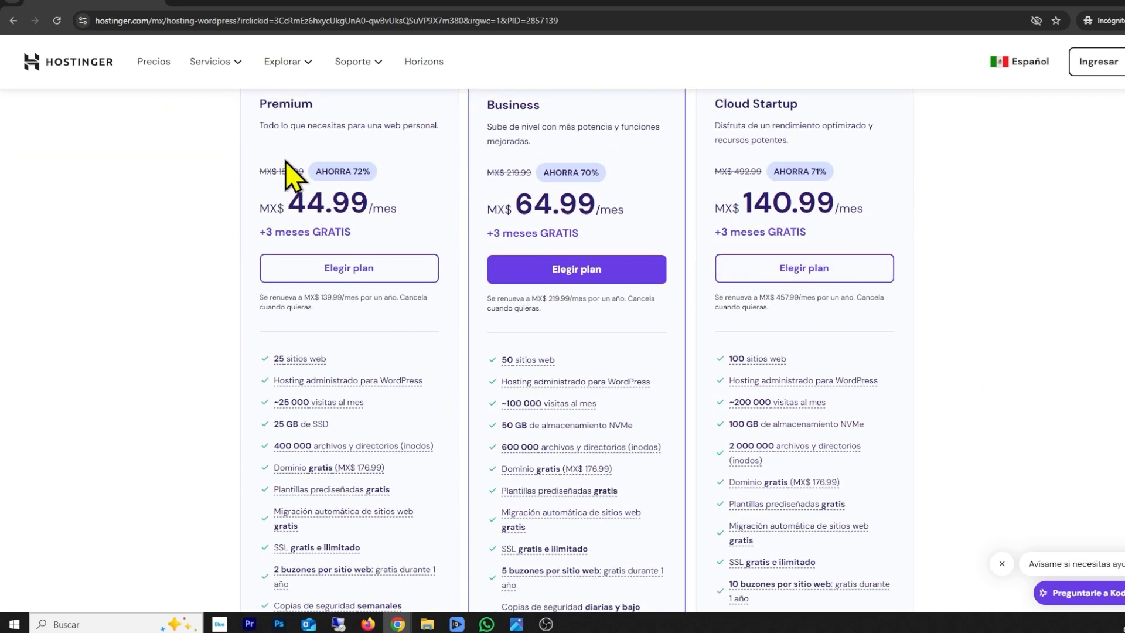
left_click_drag(259, 103, 314, 104)
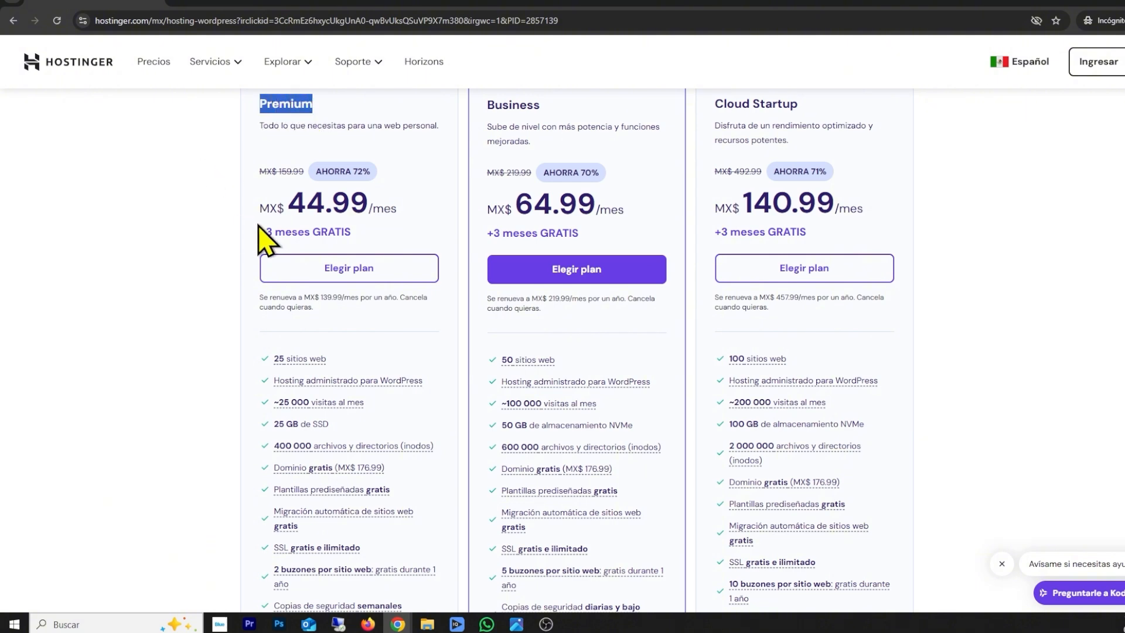
mouse_move(293, 360)
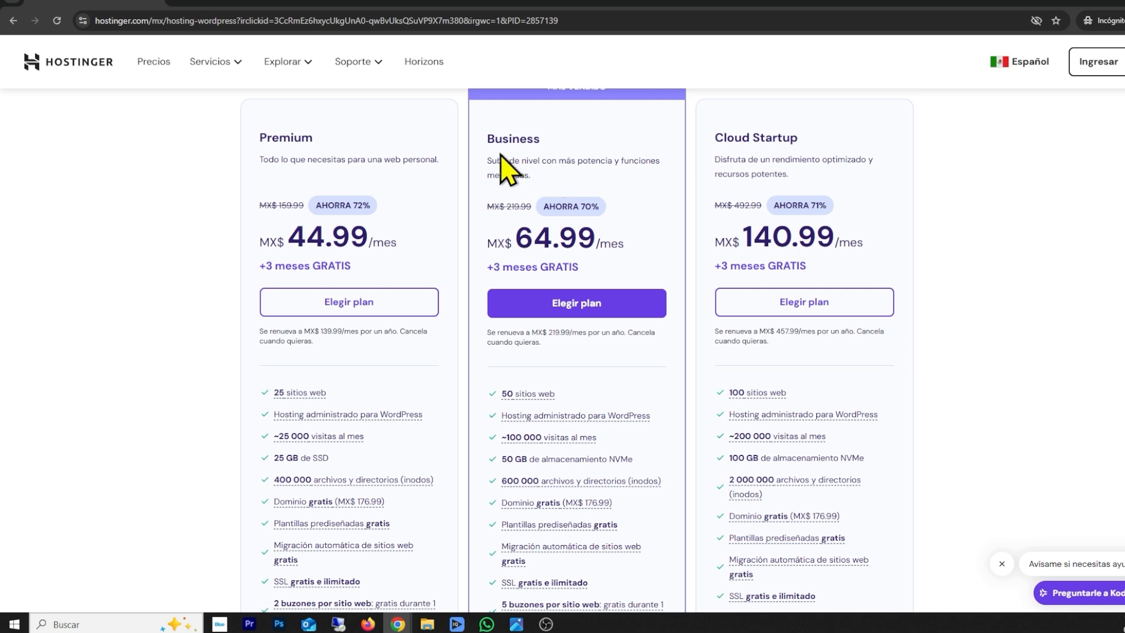
left_click_drag(488, 139, 554, 148)
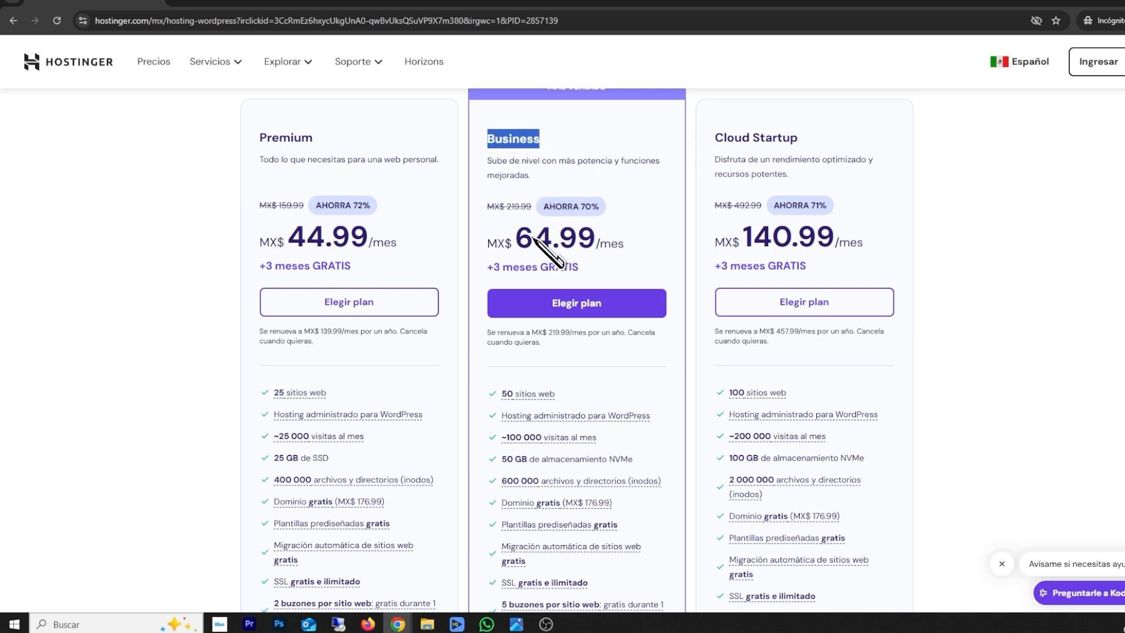
mouse_move(530, 396)
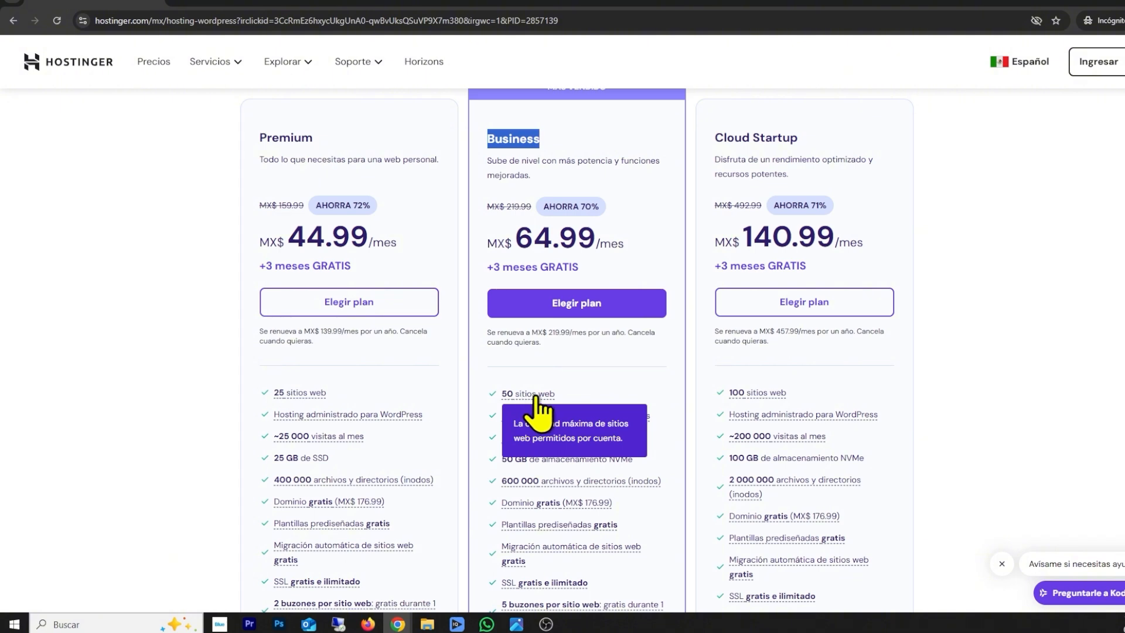
scroll(728, 201, "down", 1)
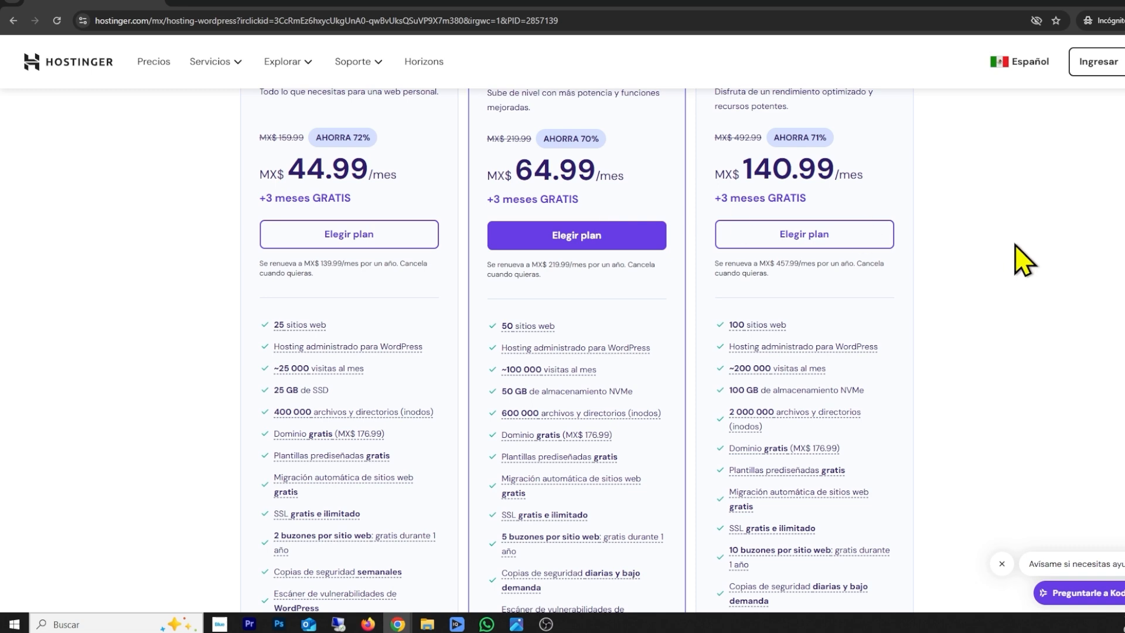
scroll(1014, 259, "up", 2)
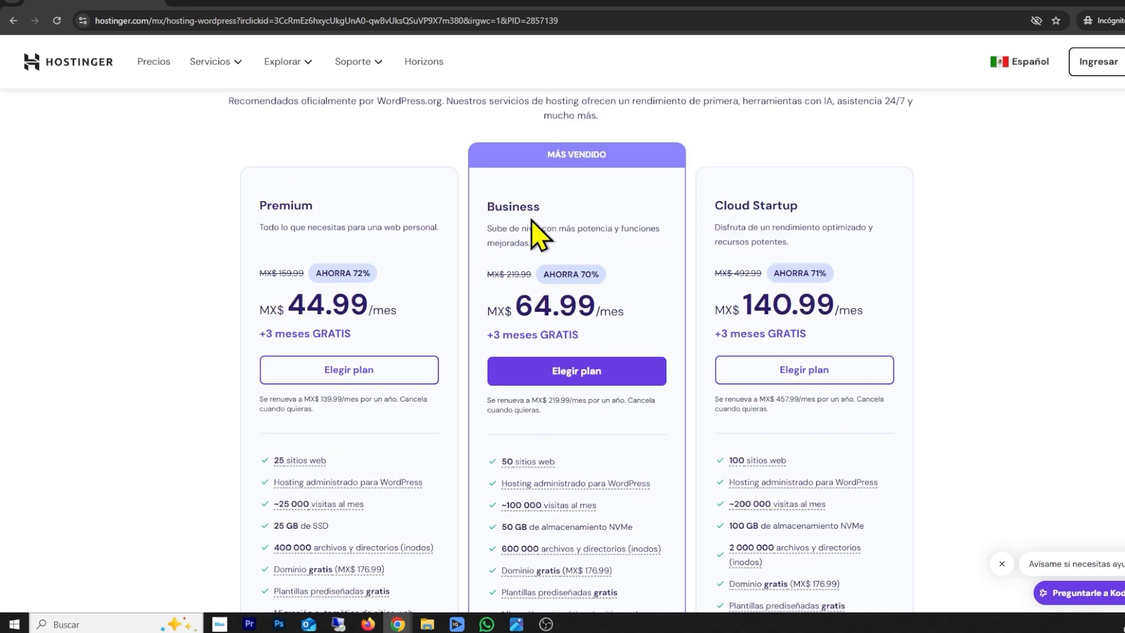
Add the Business plan to the cart and apply the discount coupon for 10% off (MX$ 917.89).
left_click(594, 378)
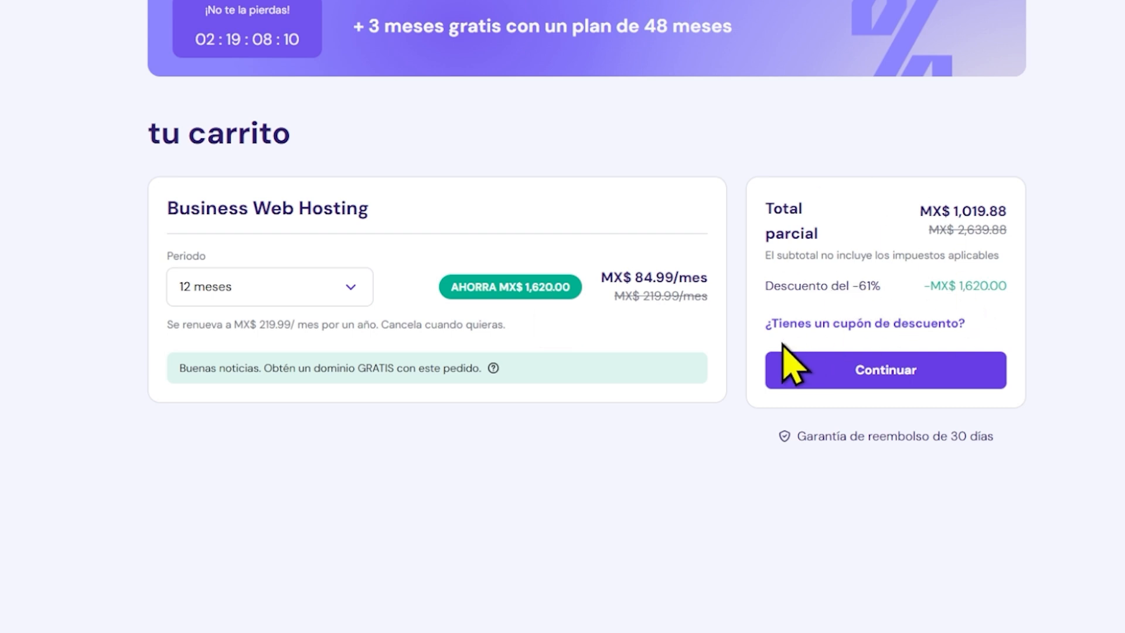
left_click(896, 327)
type("ANDRESVALENZUELA")
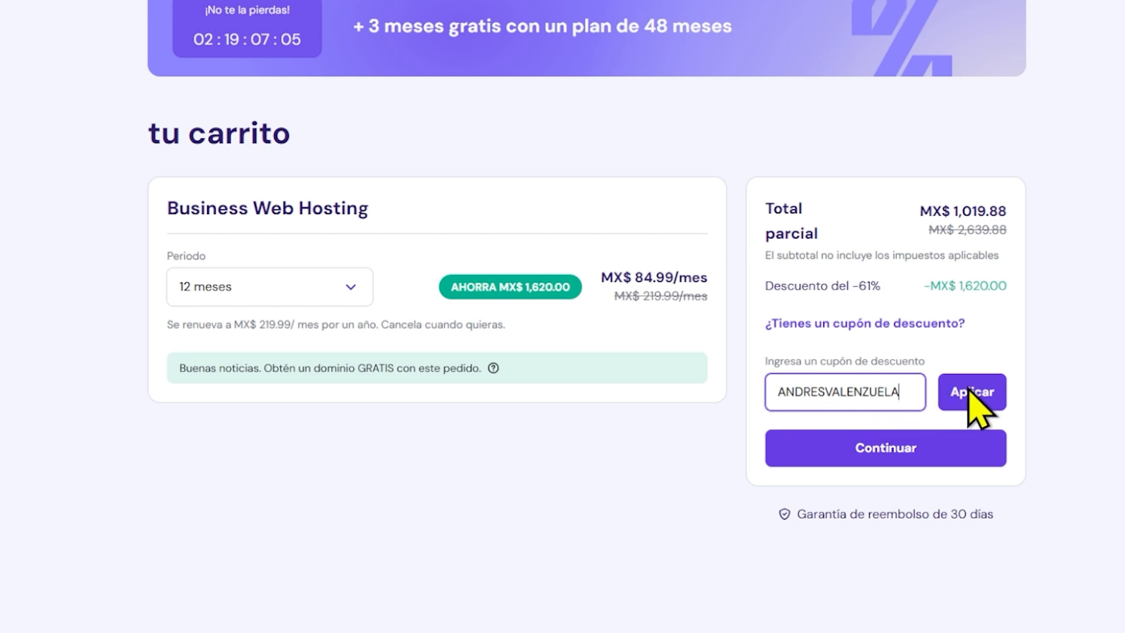
left_click(996, 394)
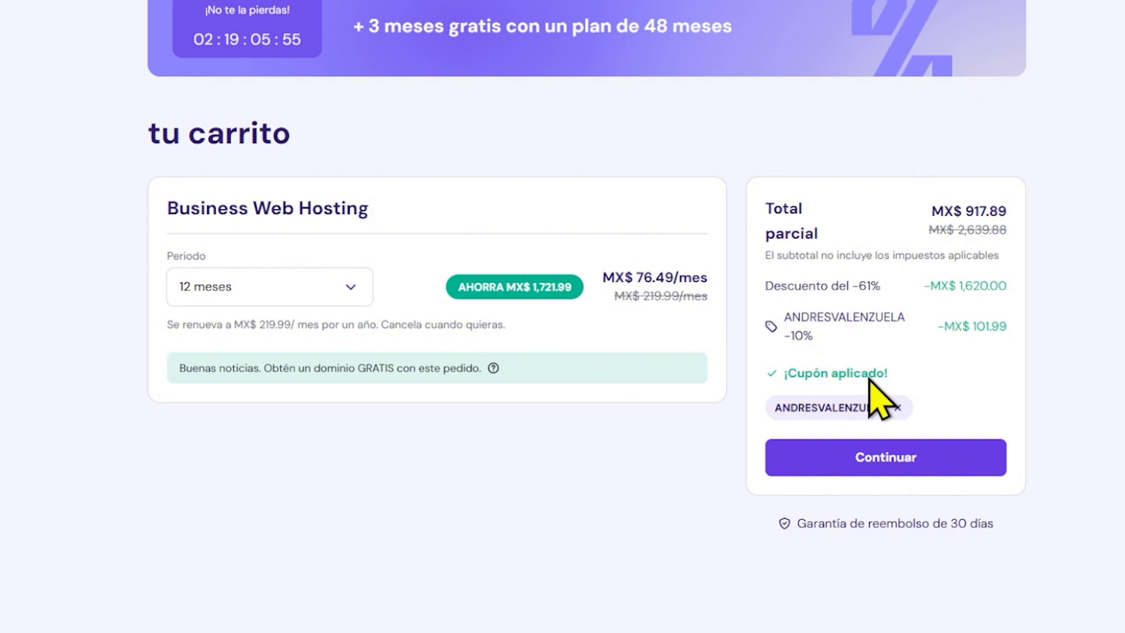
Check out, register the account, confirm billing details and pay the MX$ 917.89 order by card.
left_click(907, 464)
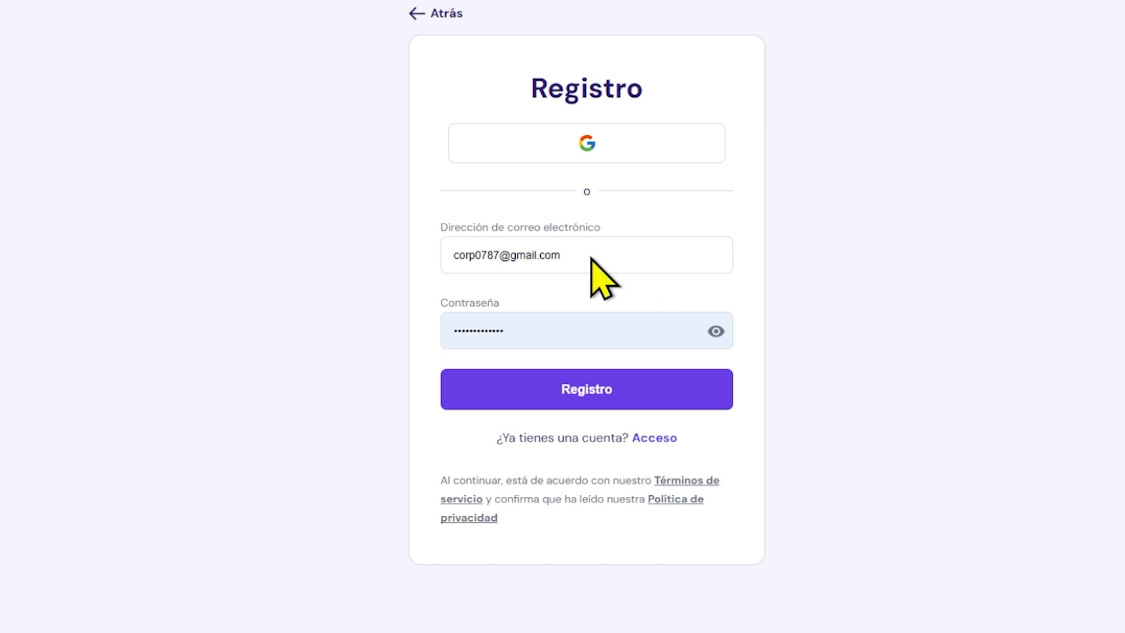
left_click(625, 397)
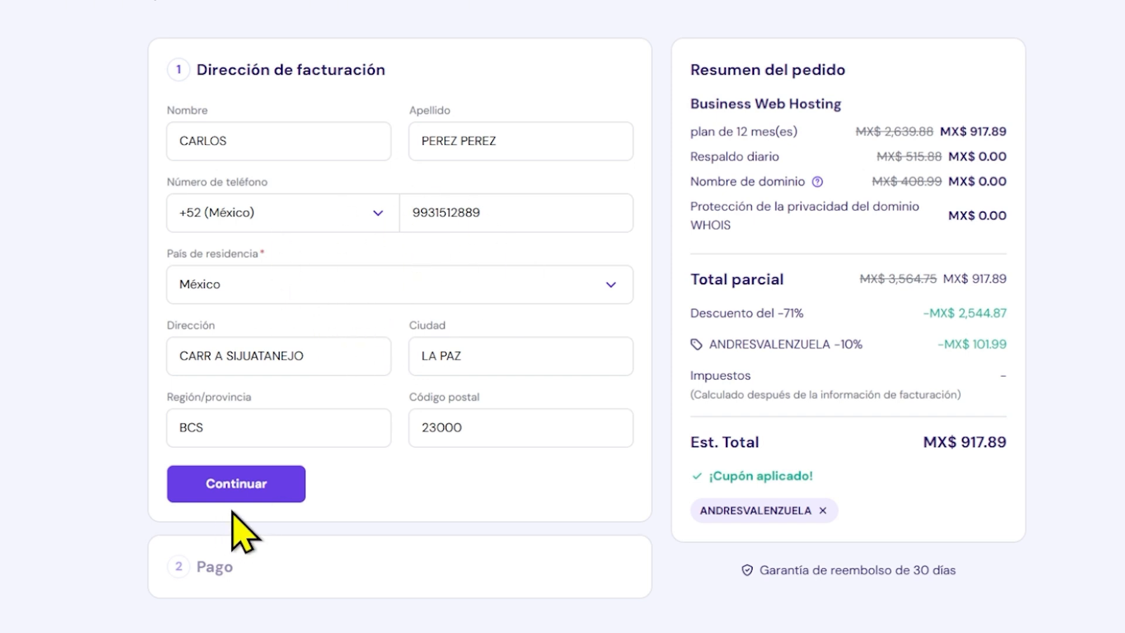
left_click(253, 493)
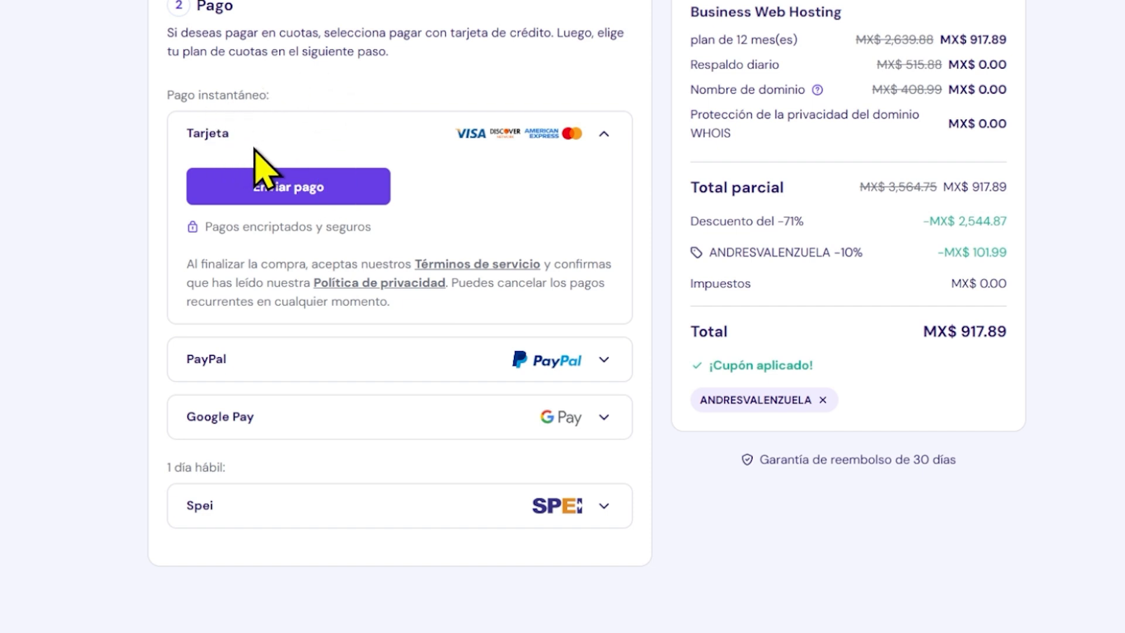
left_click(308, 200)
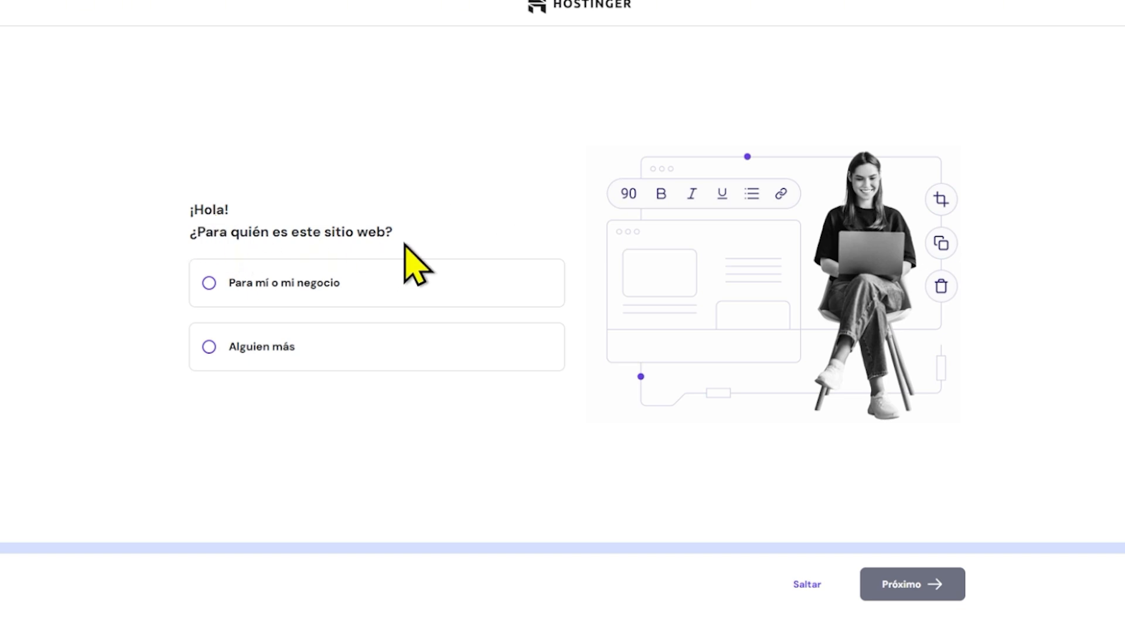
Skip the '¿Para quién es este sitio web?' question and save the WordPress admin credentials in Español (México).
left_click(813, 595)
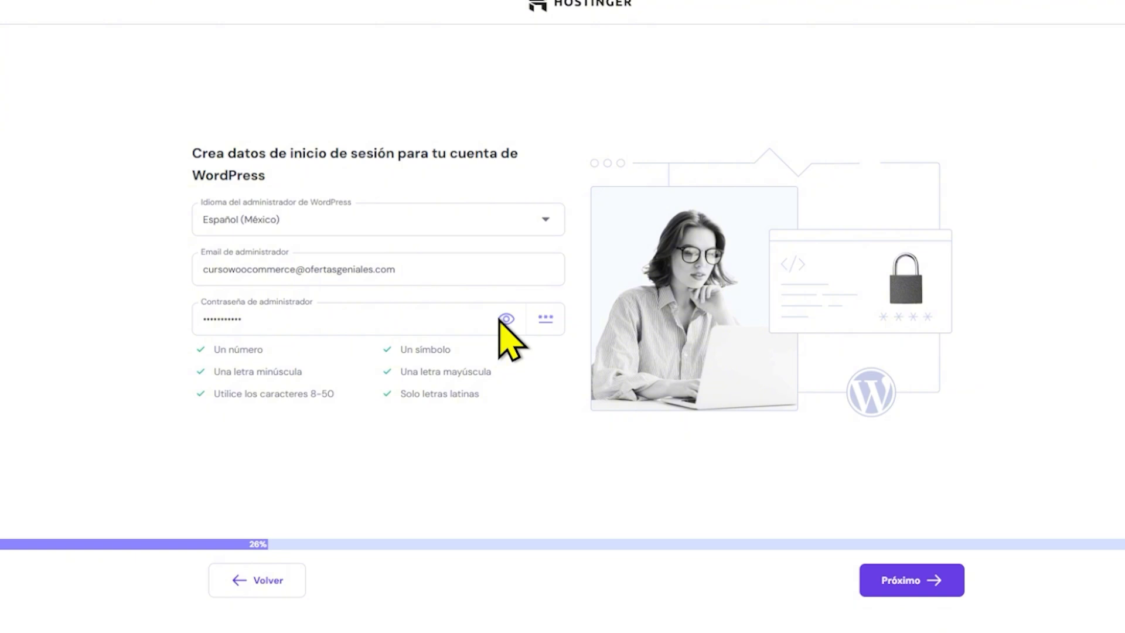
left_click(909, 593)
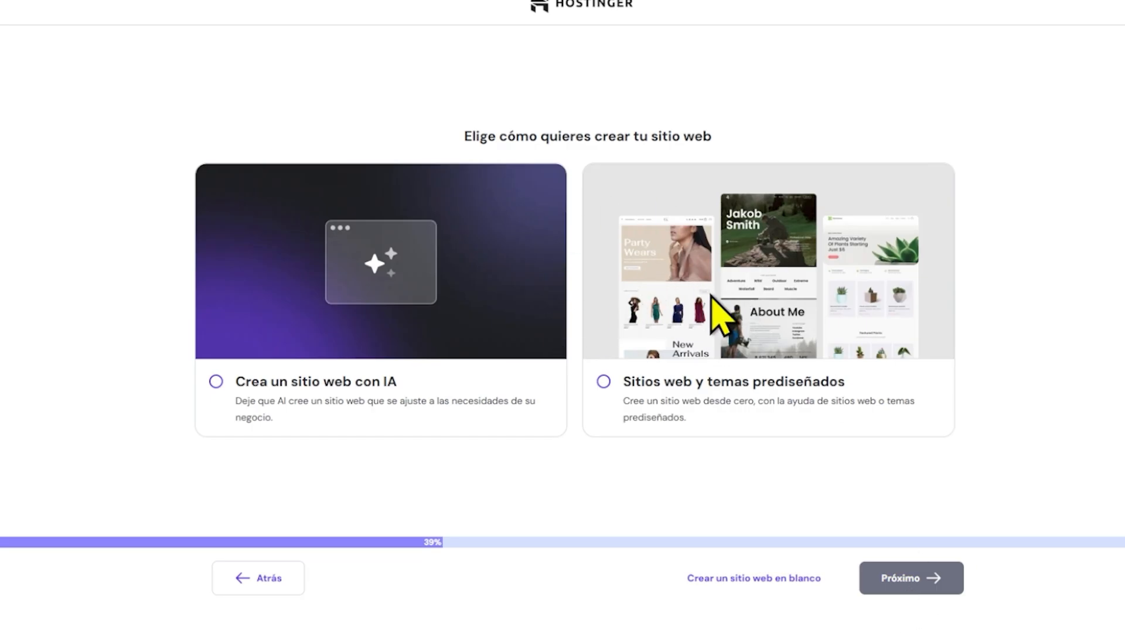
Choose a blank website, accept the domain step, and install WordPress in the Arizona data centre.
left_click(796, 586)
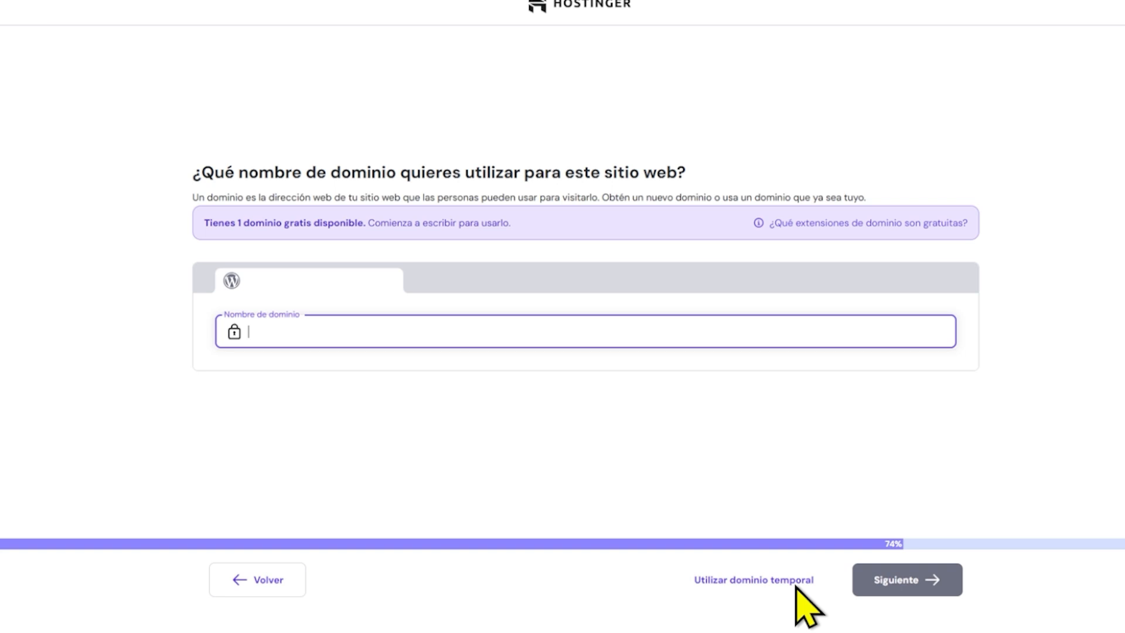
left_click(901, 578)
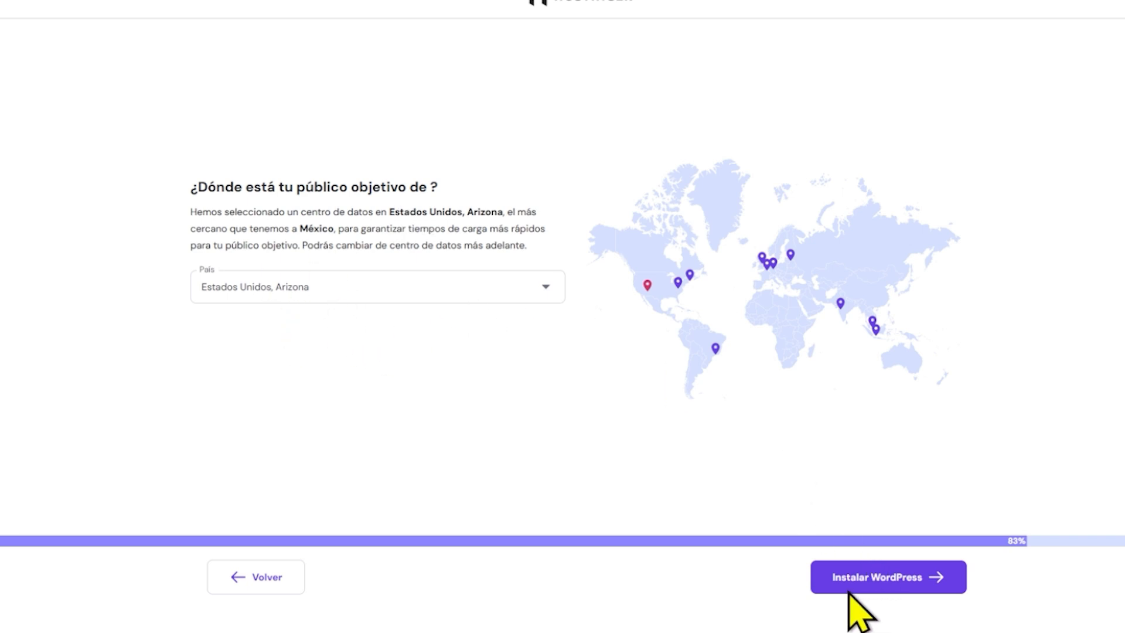
left_click(921, 579)
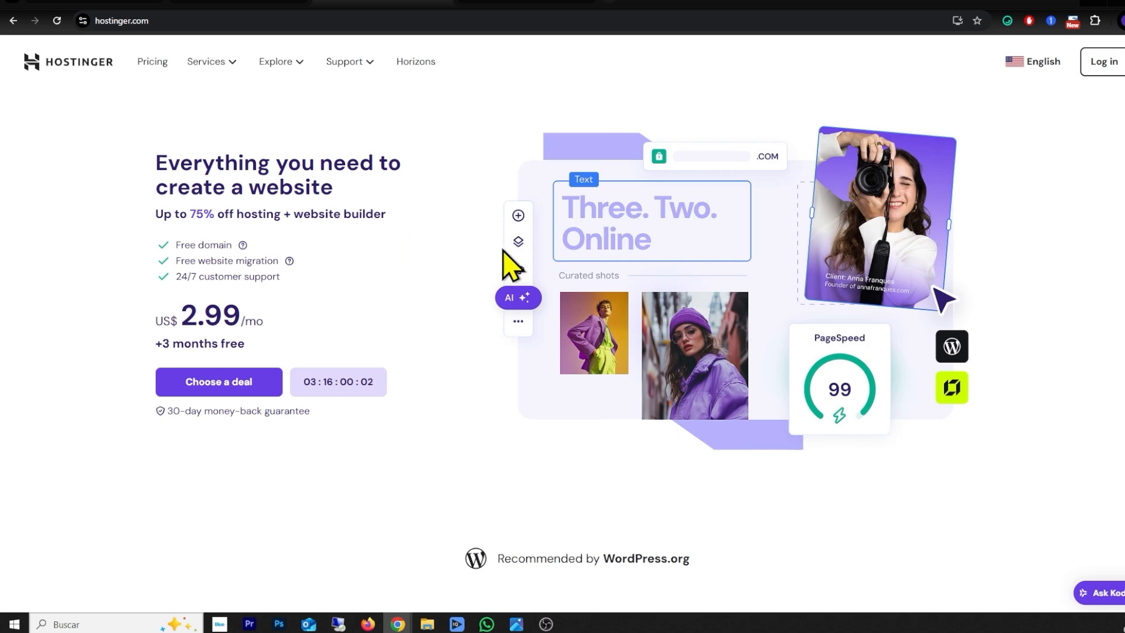
Log in to the Hostinger account with the autofilled credentials to reach hPanel.
left_click(1110, 63)
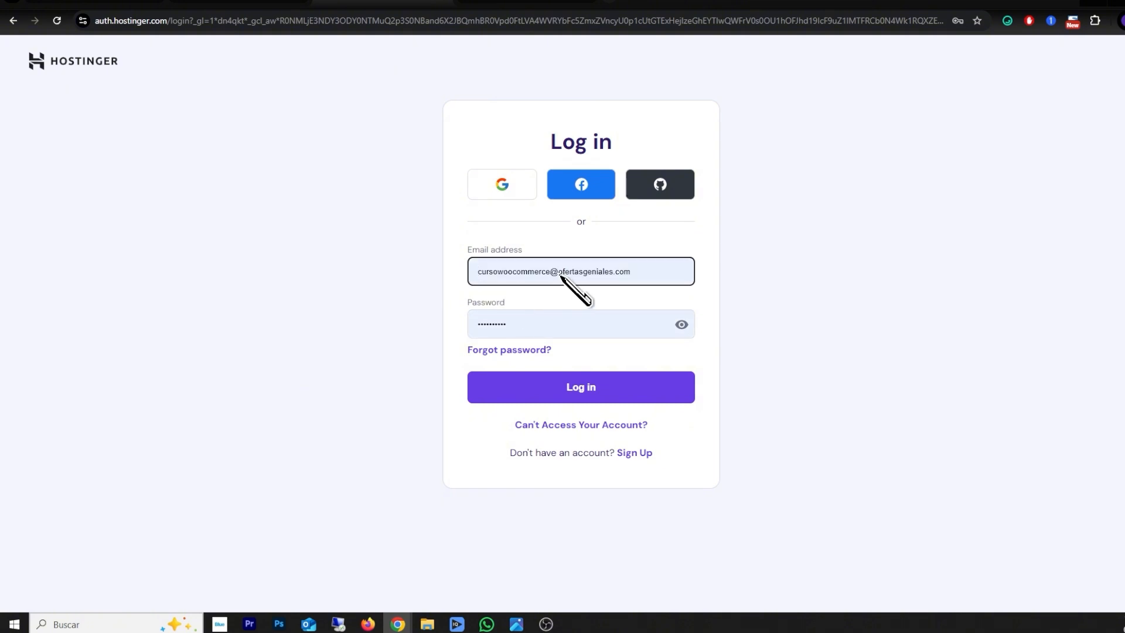
left_click(591, 393)
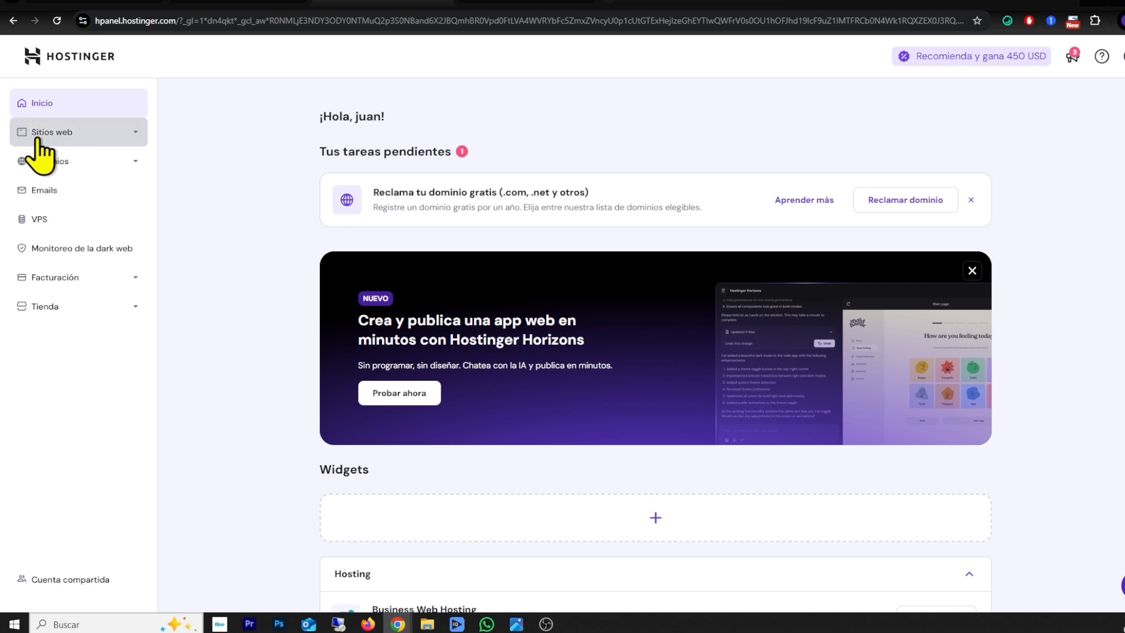
Go to Sitios web and open the first site's WordPress admin from its row.
left_click(69, 135)
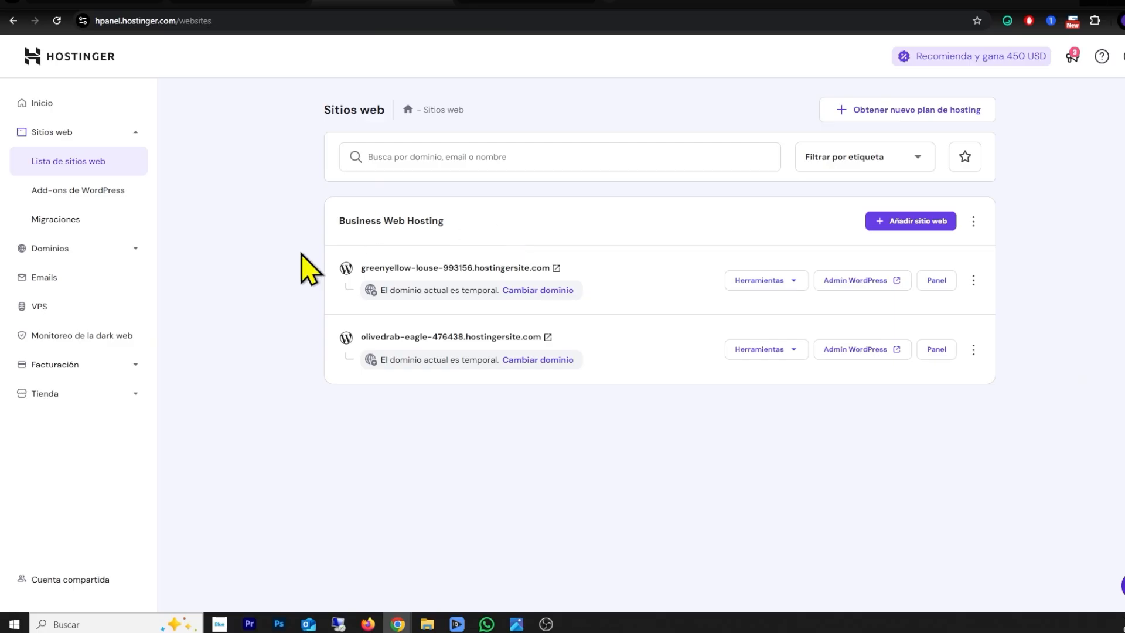
left_click_drag(331, 222, 472, 226)
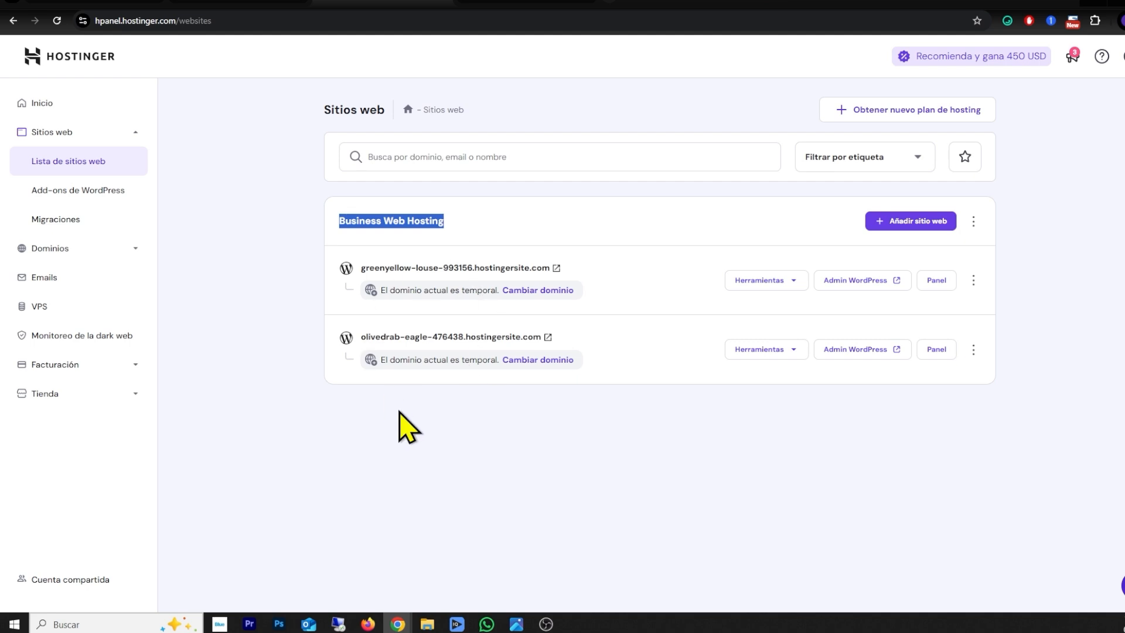
left_click(398, 430)
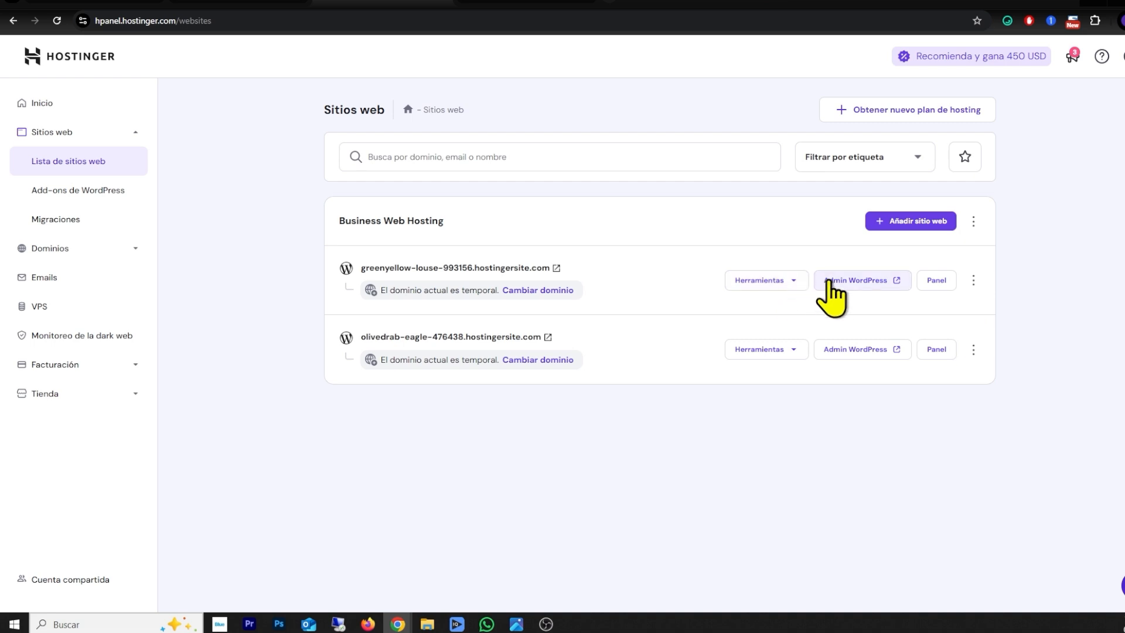
left_click(865, 286)
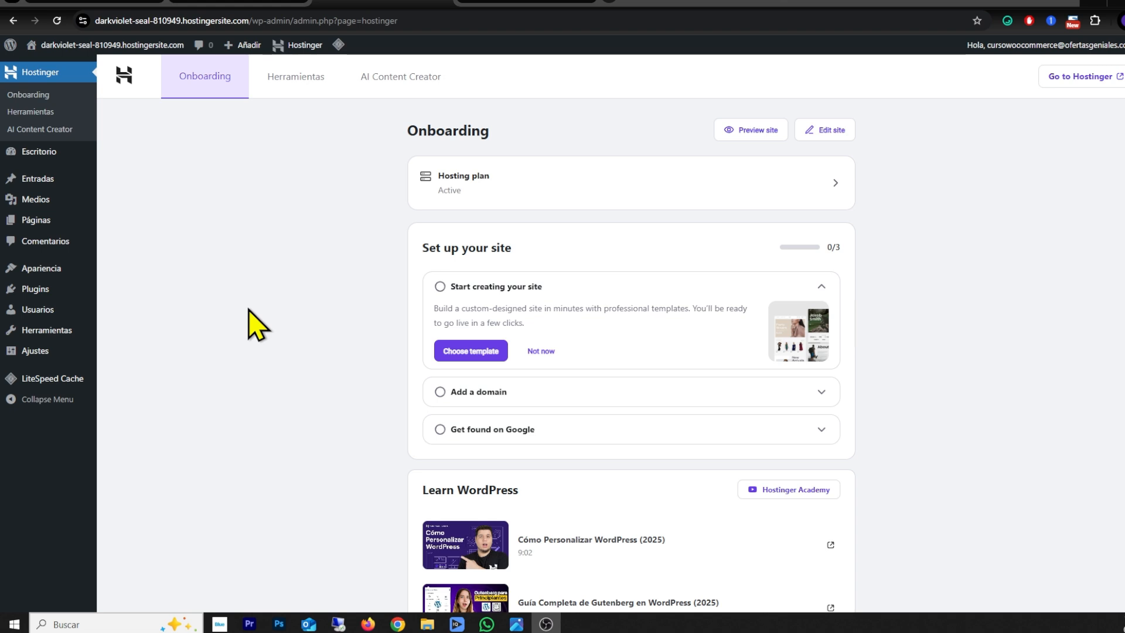
Open Ajustes > Generales and highlight the site title 'NOMBRE DE TU NEGOCIO' and tagline fields.
mouse_move(50, 186)
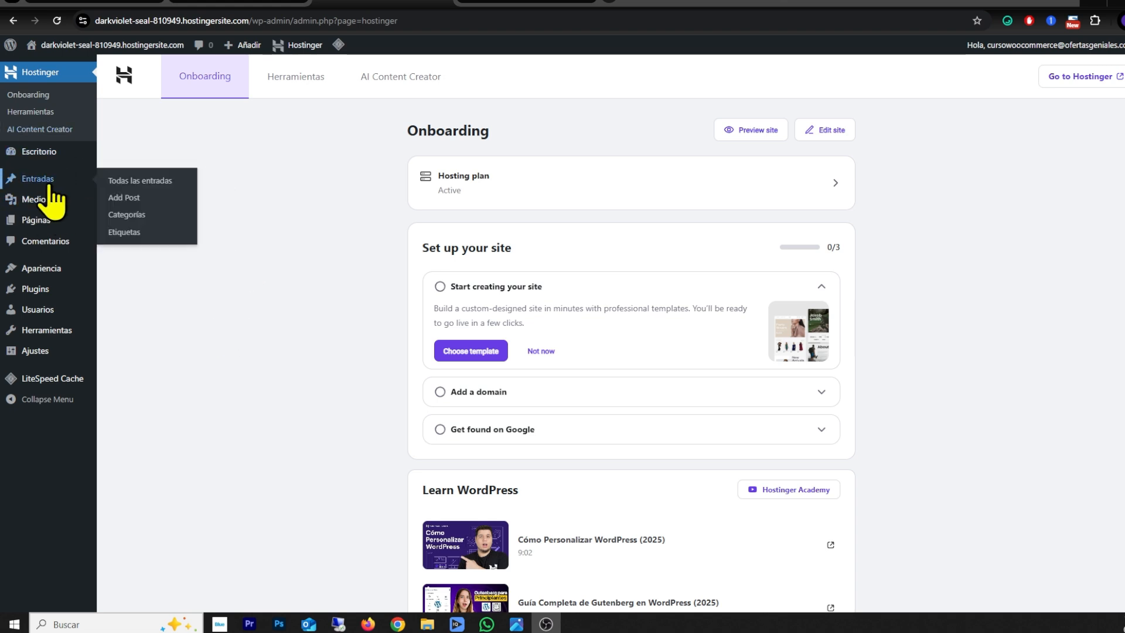
mouse_move(28, 359)
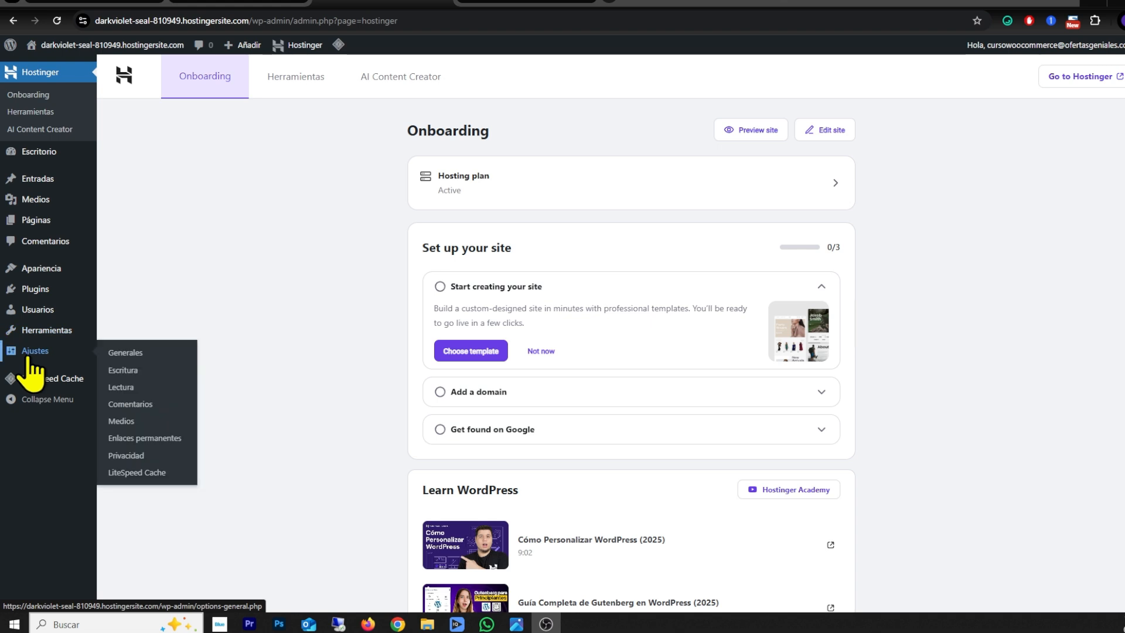
left_click(105, 352)
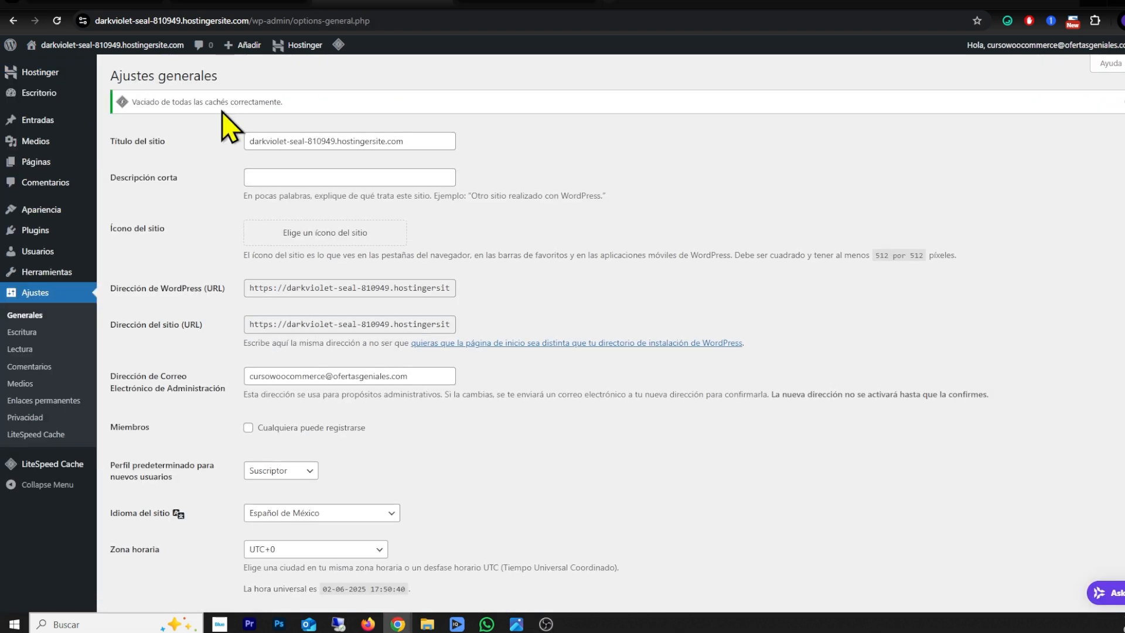
left_click_drag(235, 79, 111, 79)
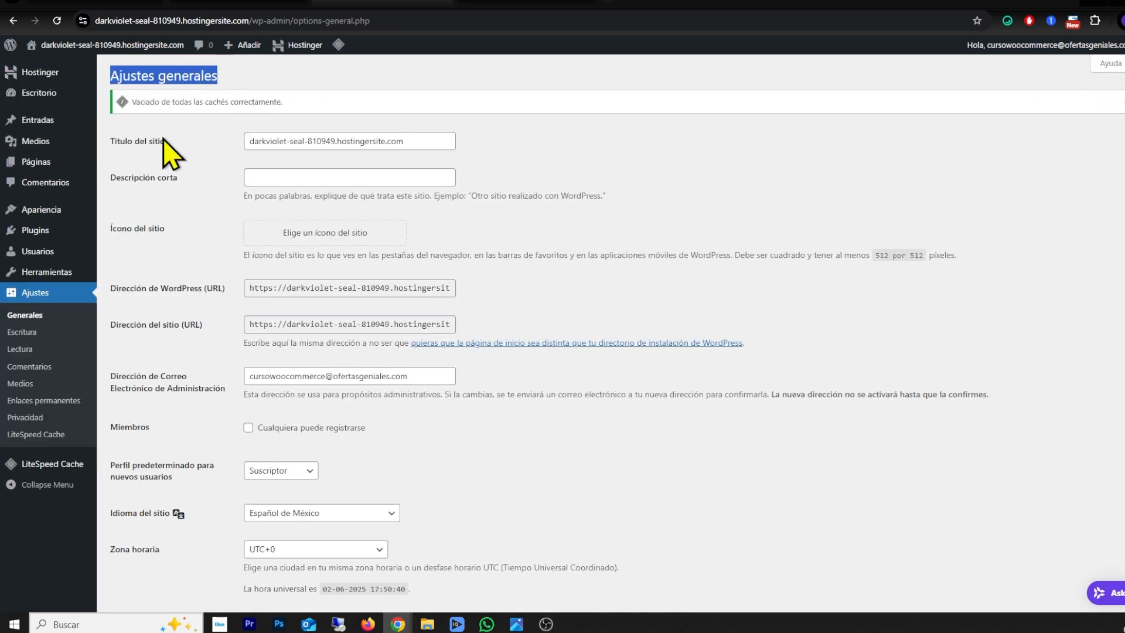
left_click_drag(432, 140, 276, 140)
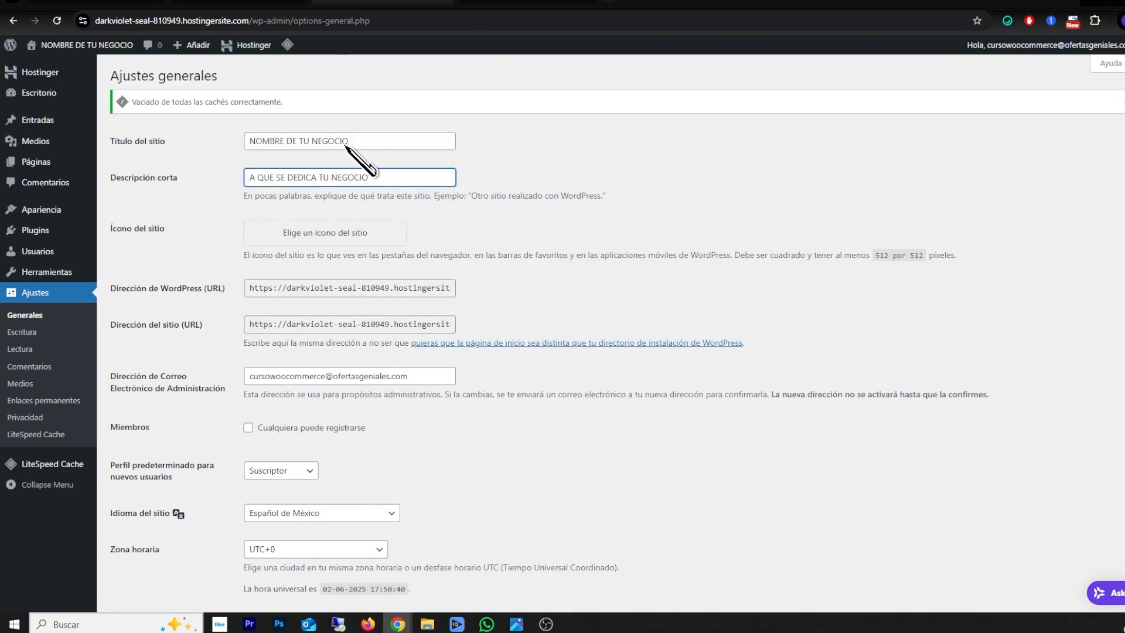
left_click_drag(111, 178, 189, 179)
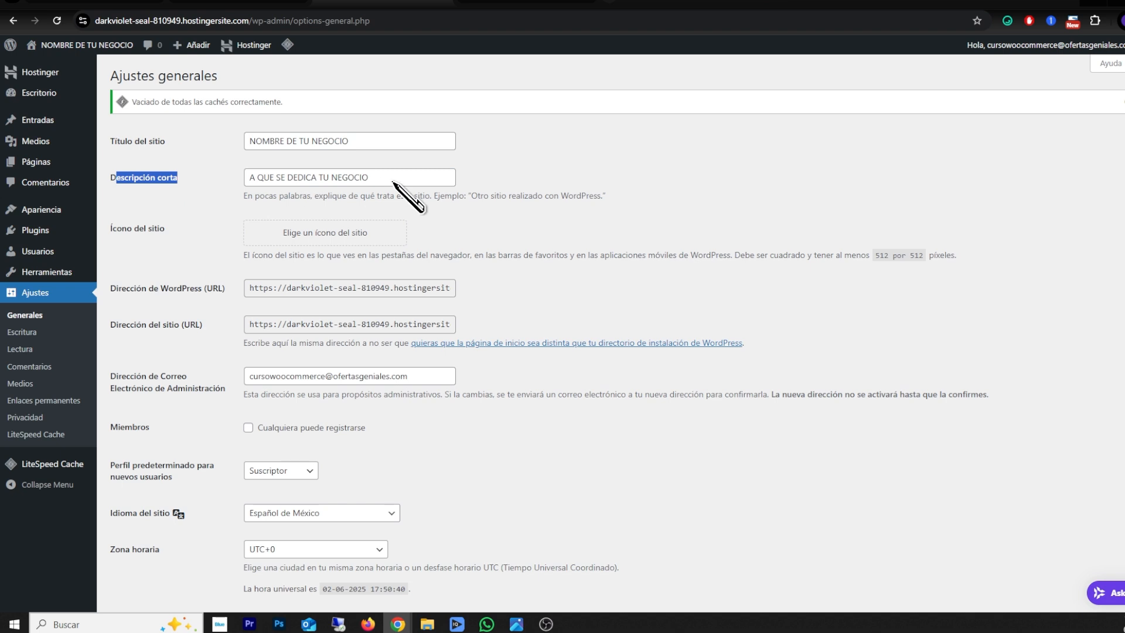
left_click_drag(391, 180, 233, 184)
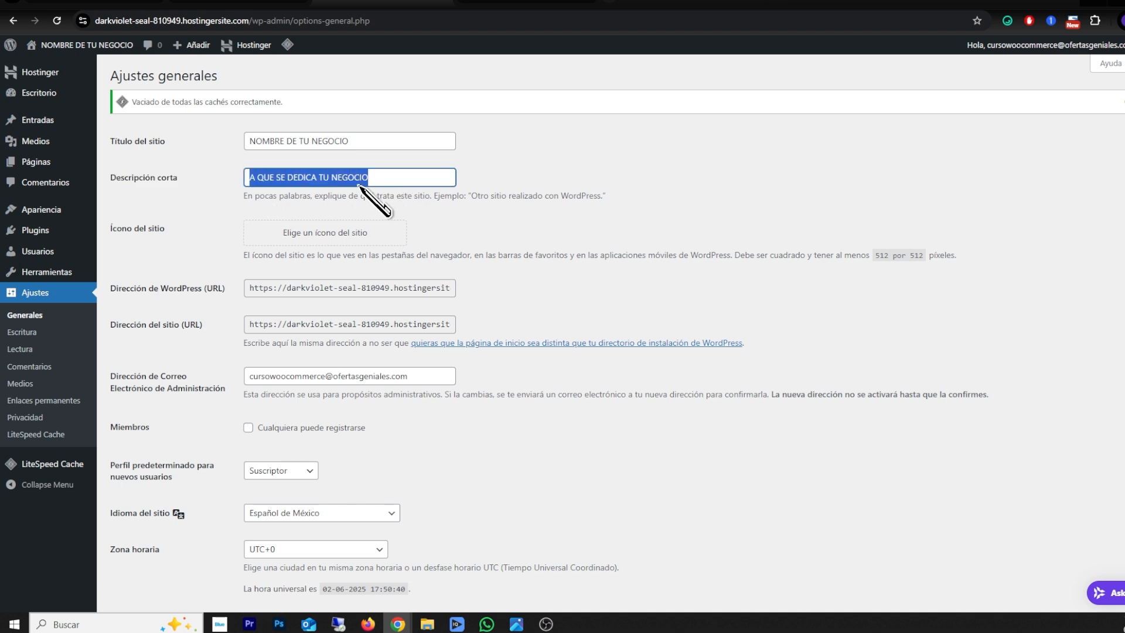
left_click(507, 231)
left_click_drag(106, 232, 157, 232)
left_click(172, 236)
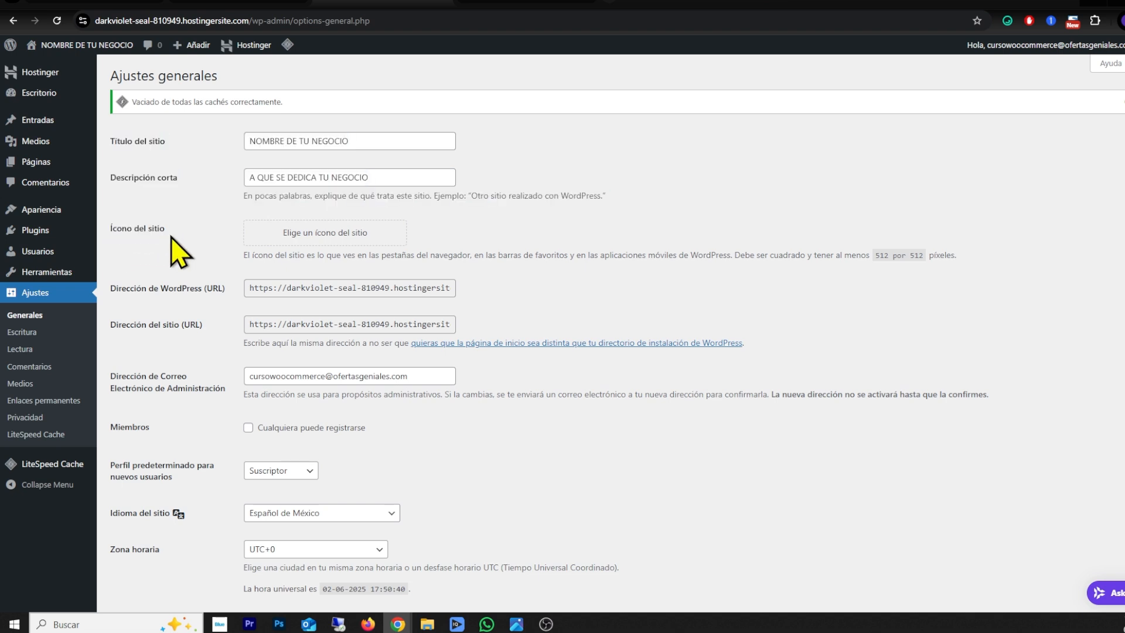
Upload icono.png from the CREAR WEB HOSTGATOR folder and set it, cropped, as the site icon.
left_click(316, 234)
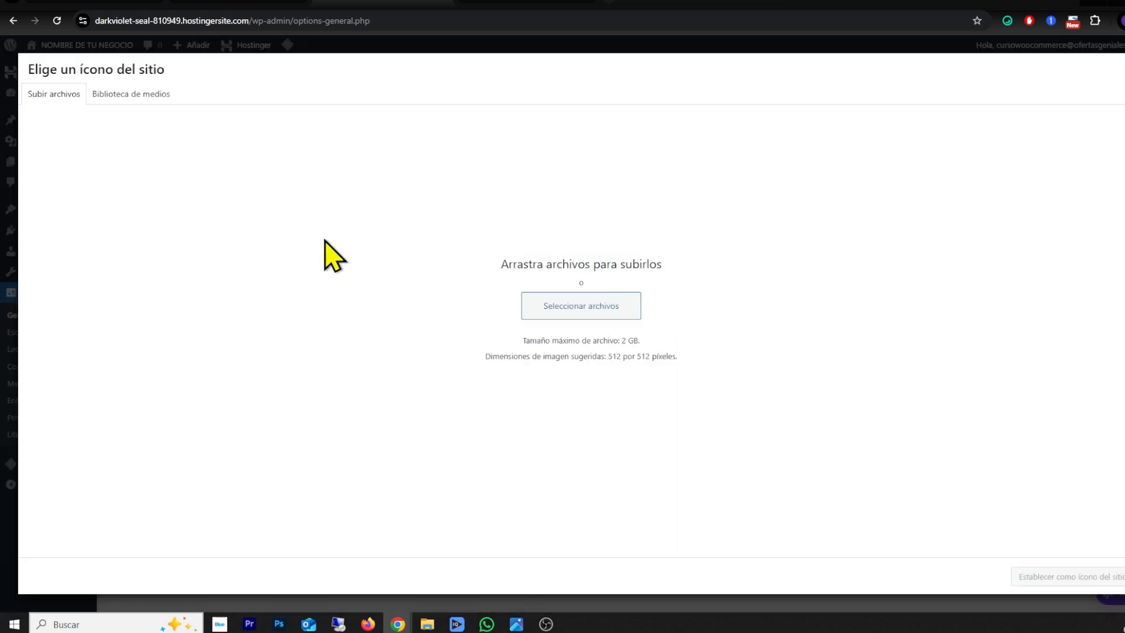
left_click(581, 308)
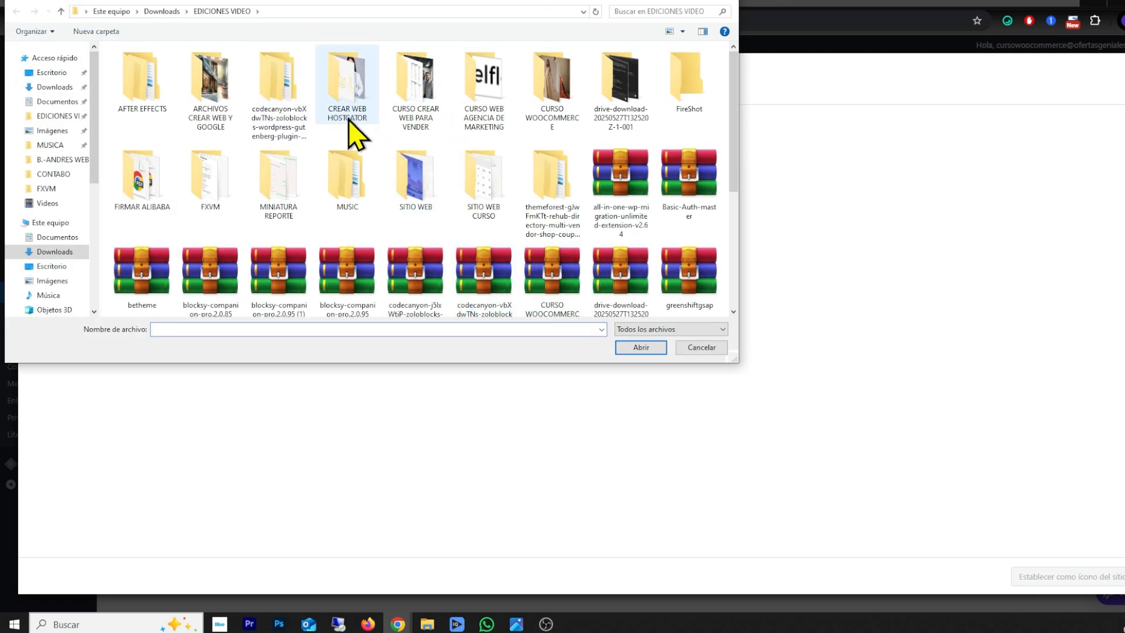
double_click(350, 99)
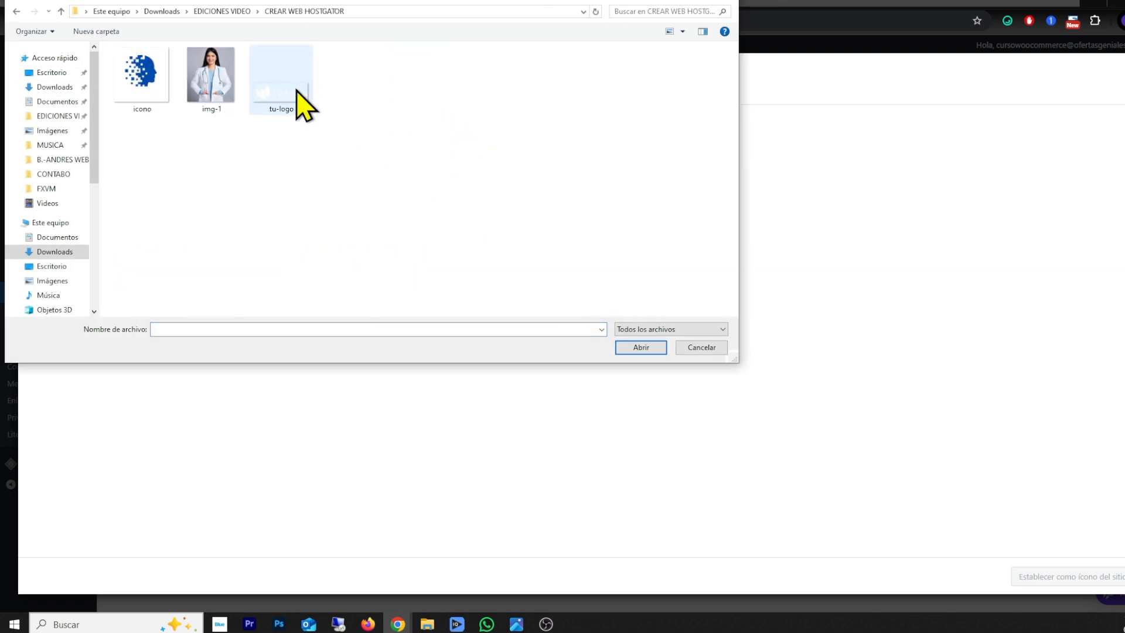
double_click(156, 100)
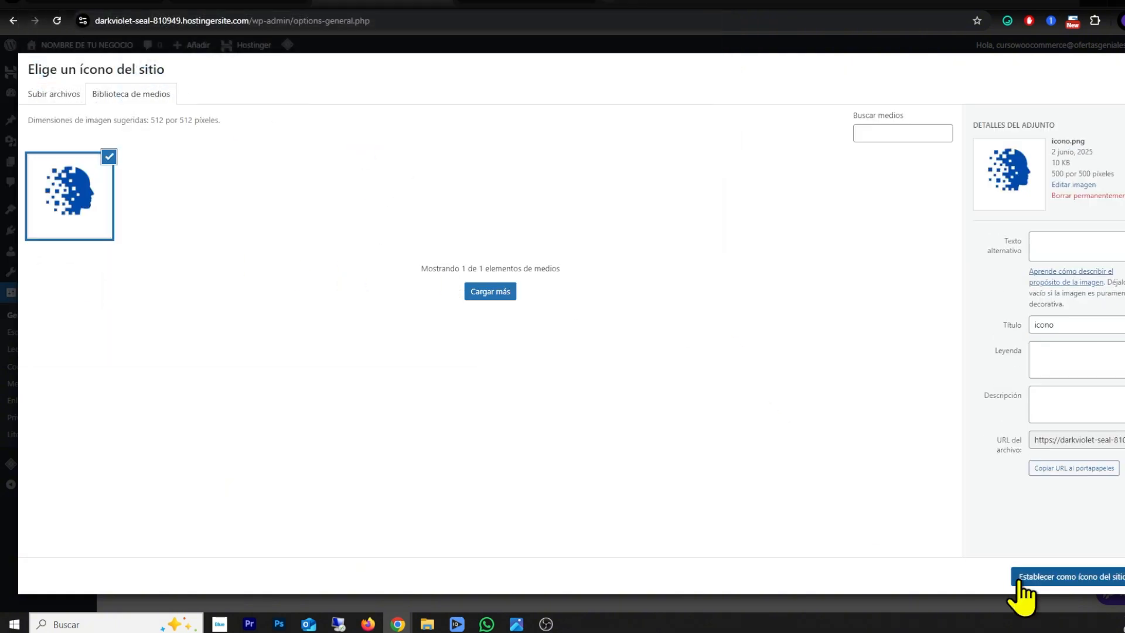
left_click(1078, 578)
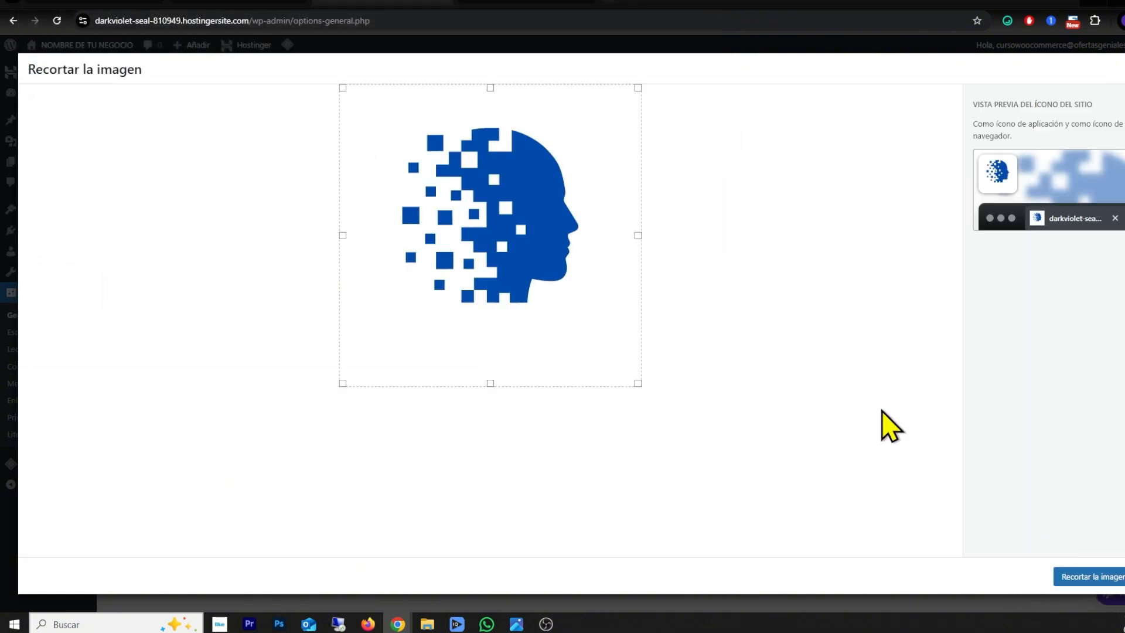
left_click(1081, 576)
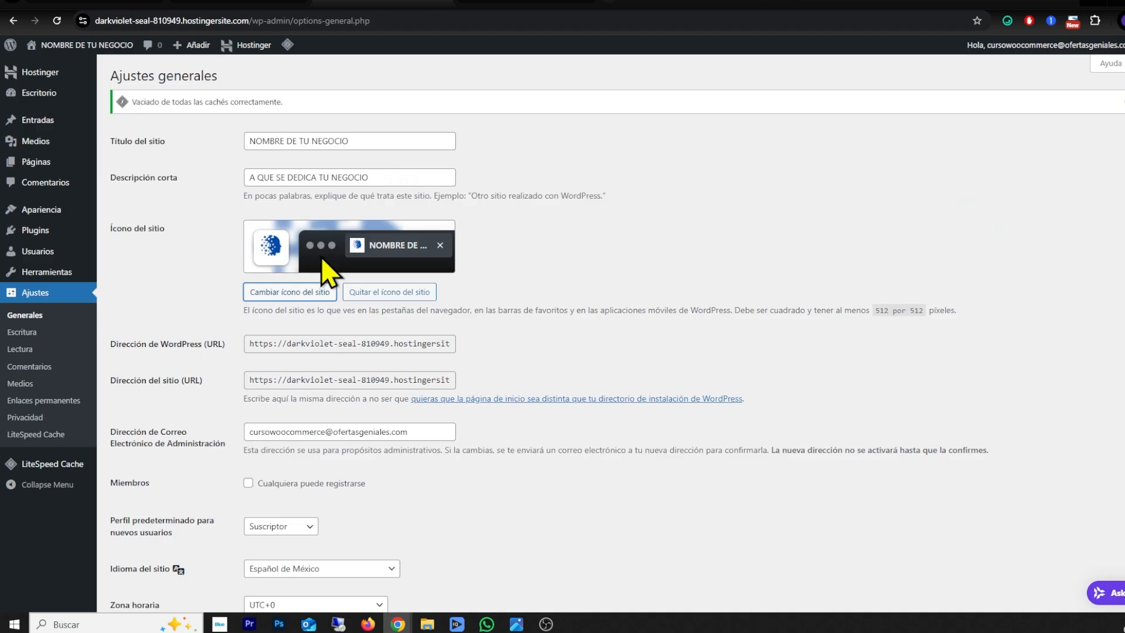
Set the site language to Español.
scroll(393, 311, "down", 3)
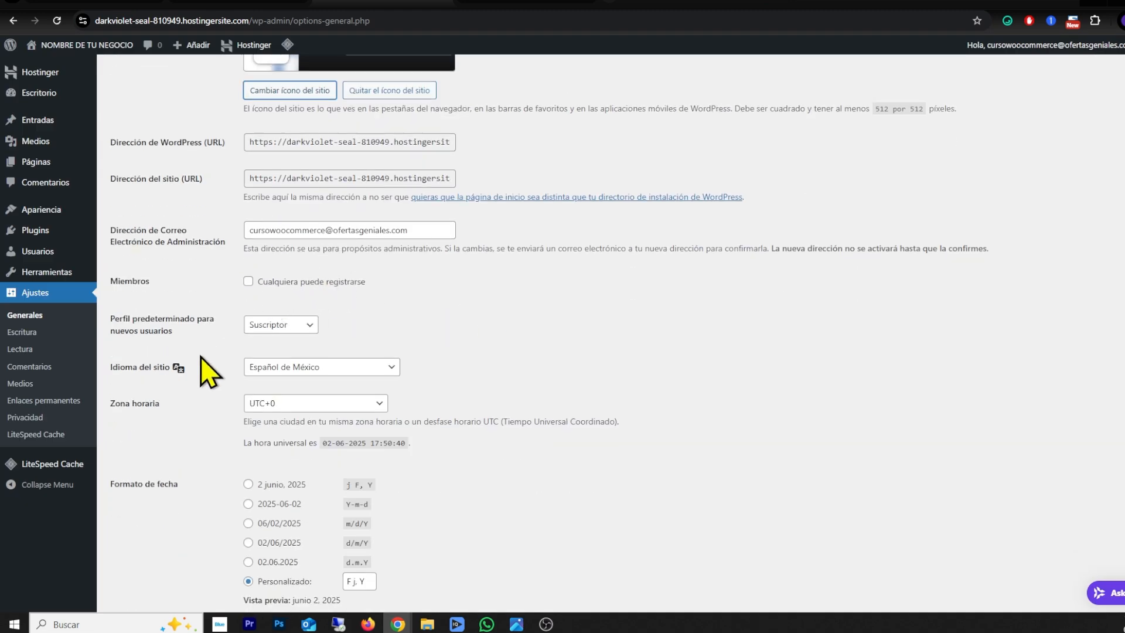
left_click_drag(128, 372, 176, 382)
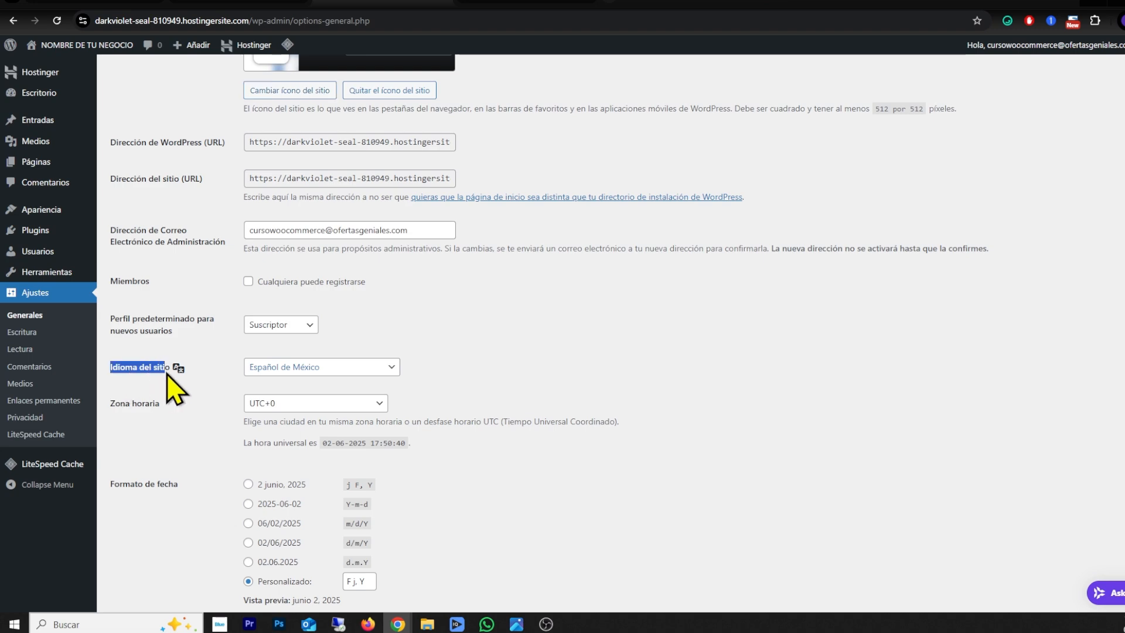
left_click(636, 364)
scroll(644, 364, "down", 3)
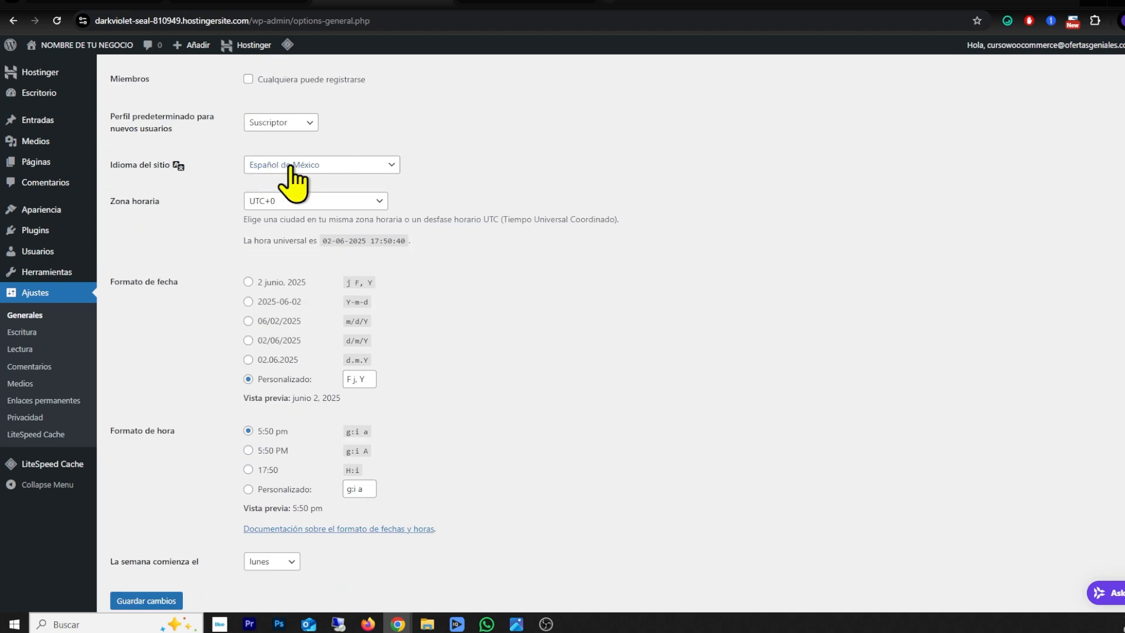
left_click(310, 167)
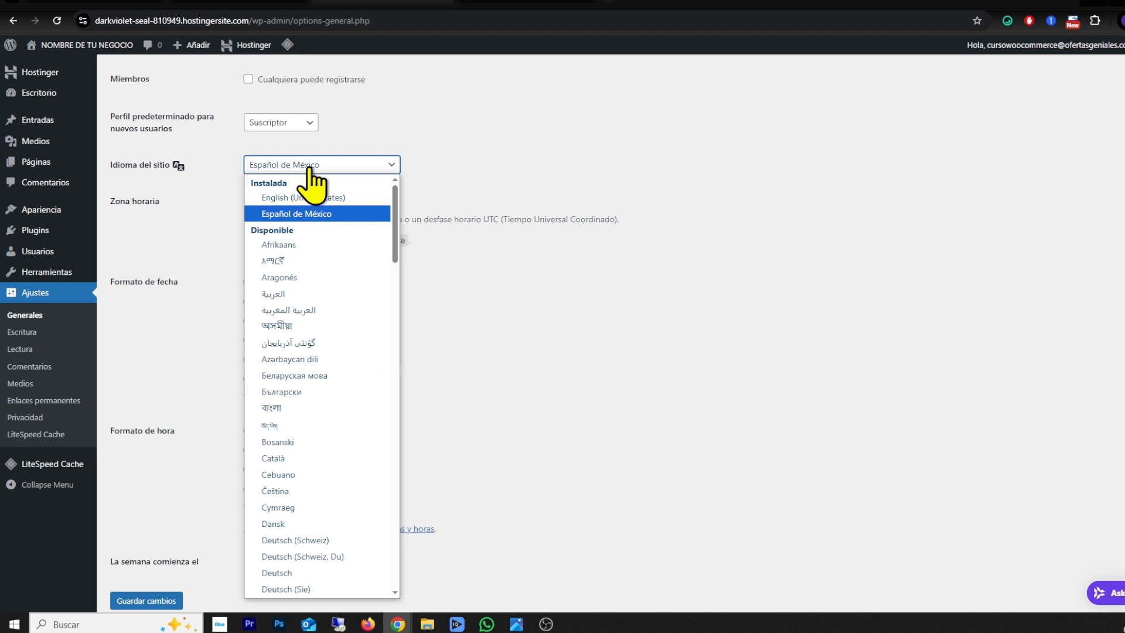
key("e")
key("Down")
key("Down")
key("Down")
key("Down")
key("Down")
key("Down")
key("Down")
key("Down")
key("Down")
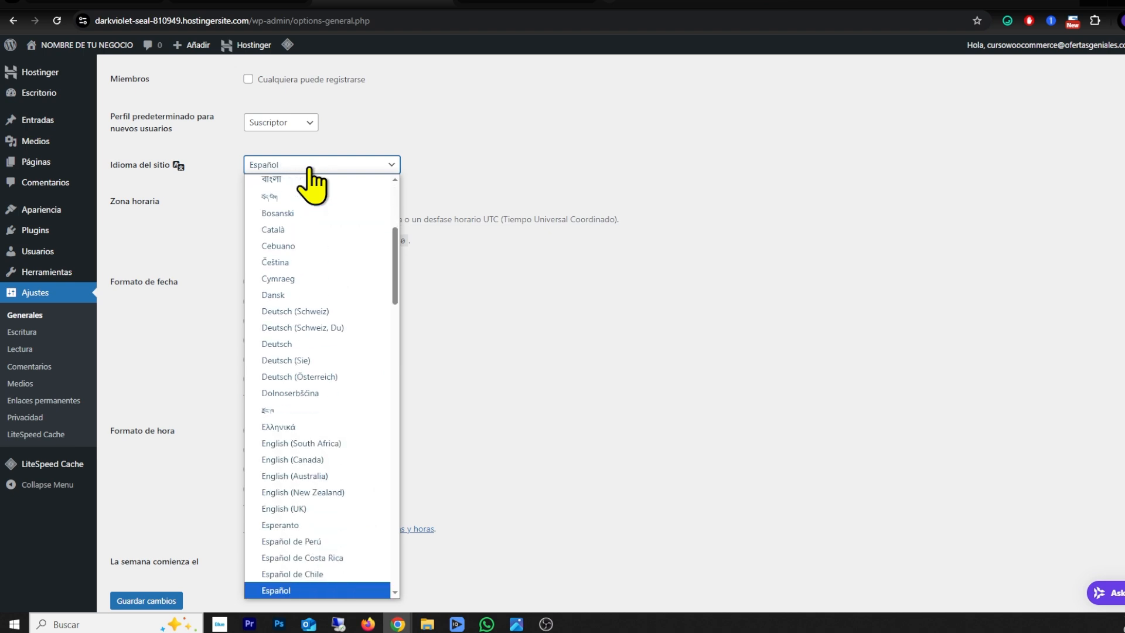
key("Down")
left_click(277, 580)
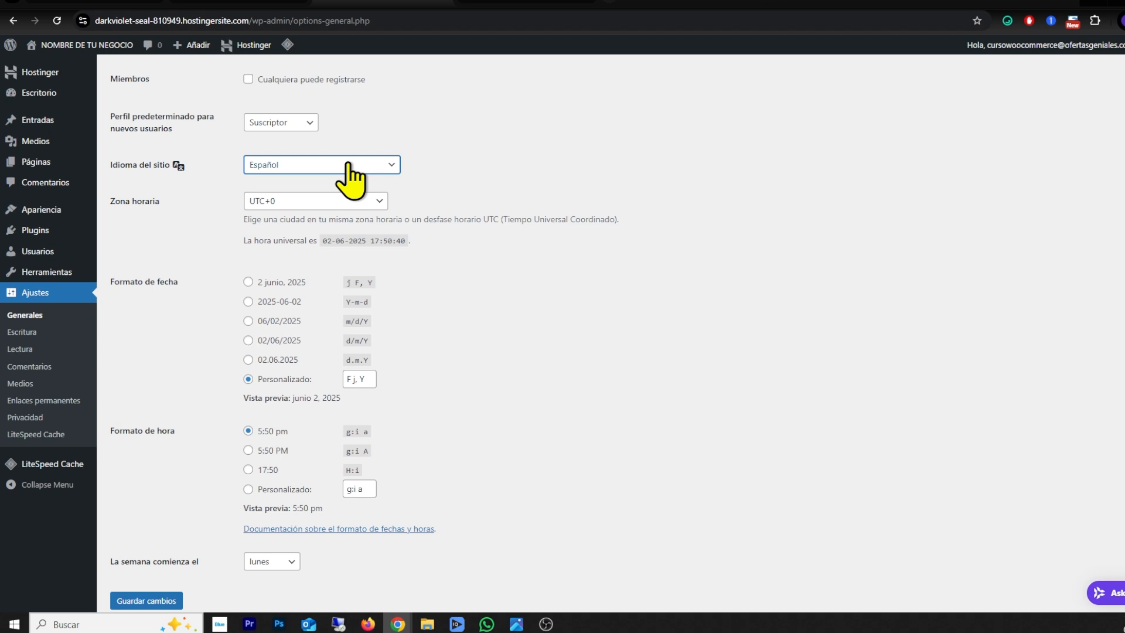
Set the time zone to Ciudad de México and save the general settings.
left_click(265, 202)
key("c")
key("c")
key("c")
key("c")
key("c")
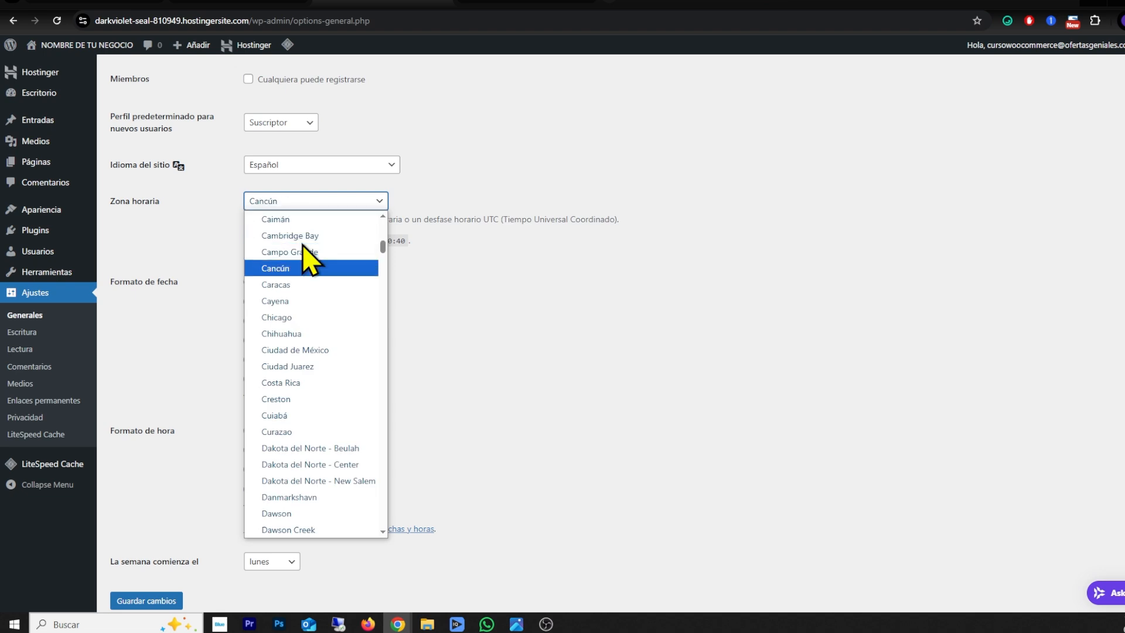
left_click(295, 353)
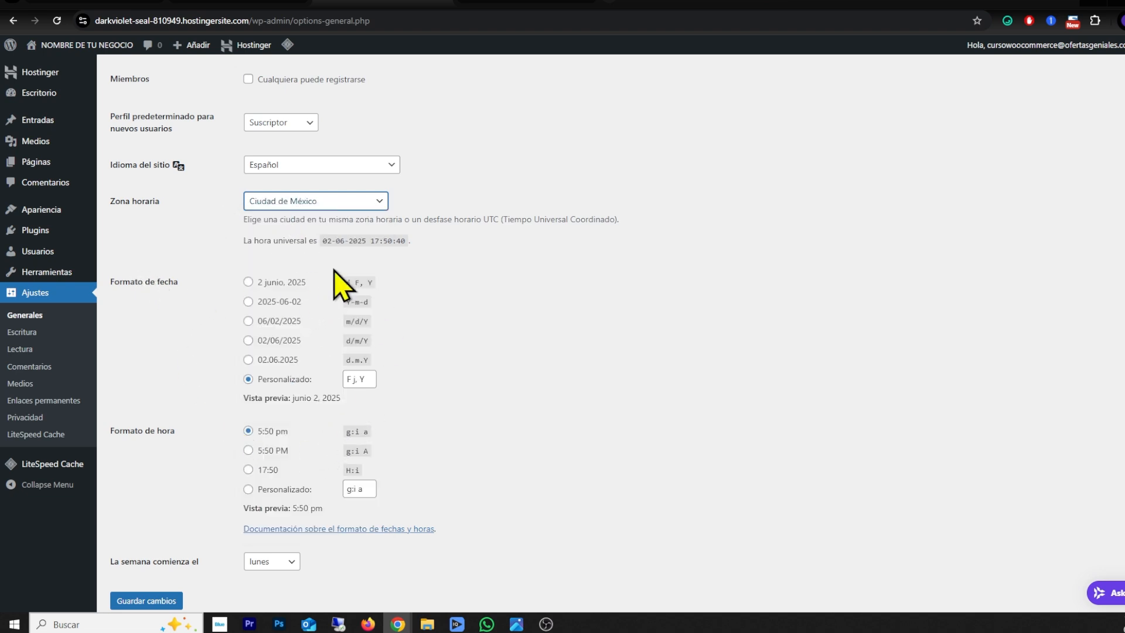
scroll(271, 389, "down", 1)
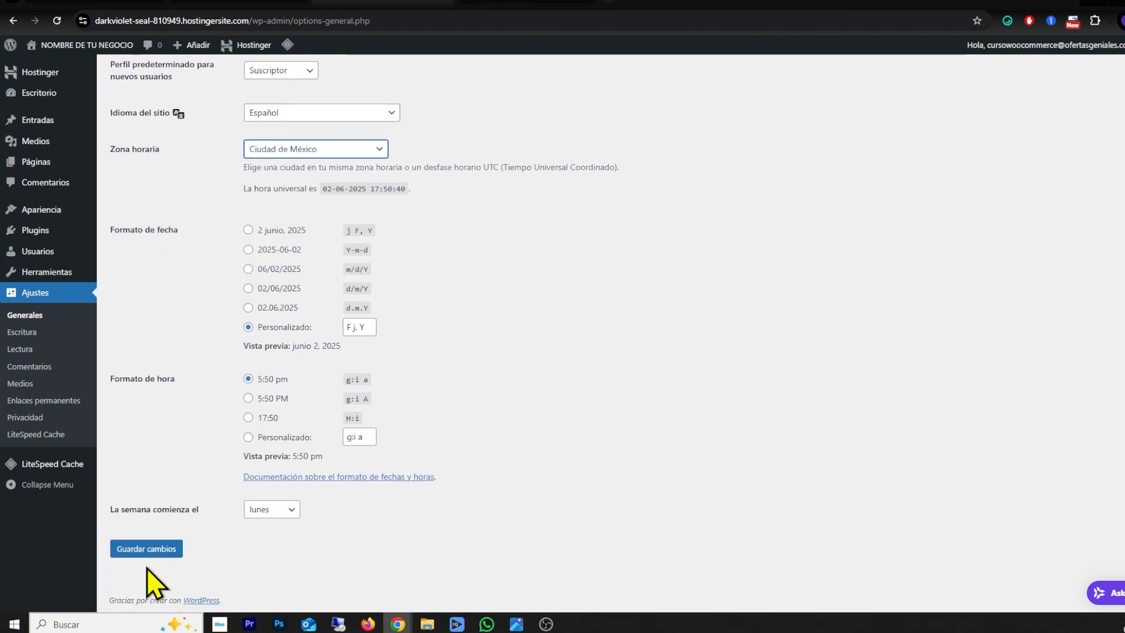
left_click(150, 549)
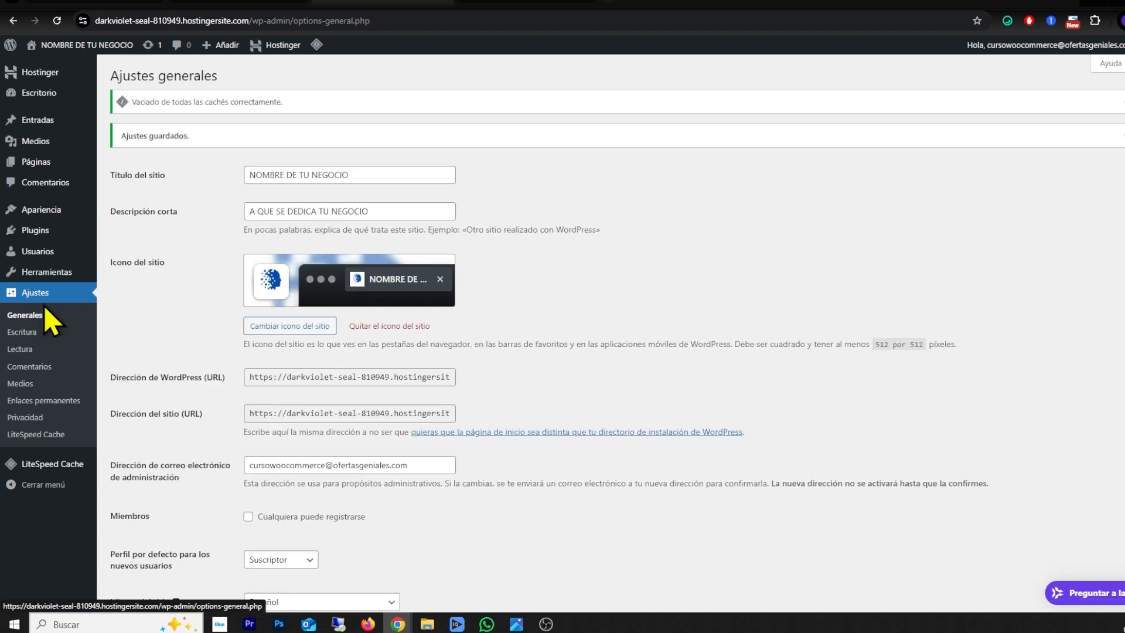
Go to Ajustes > Lectura to view the reading settings.
left_click(19, 351)
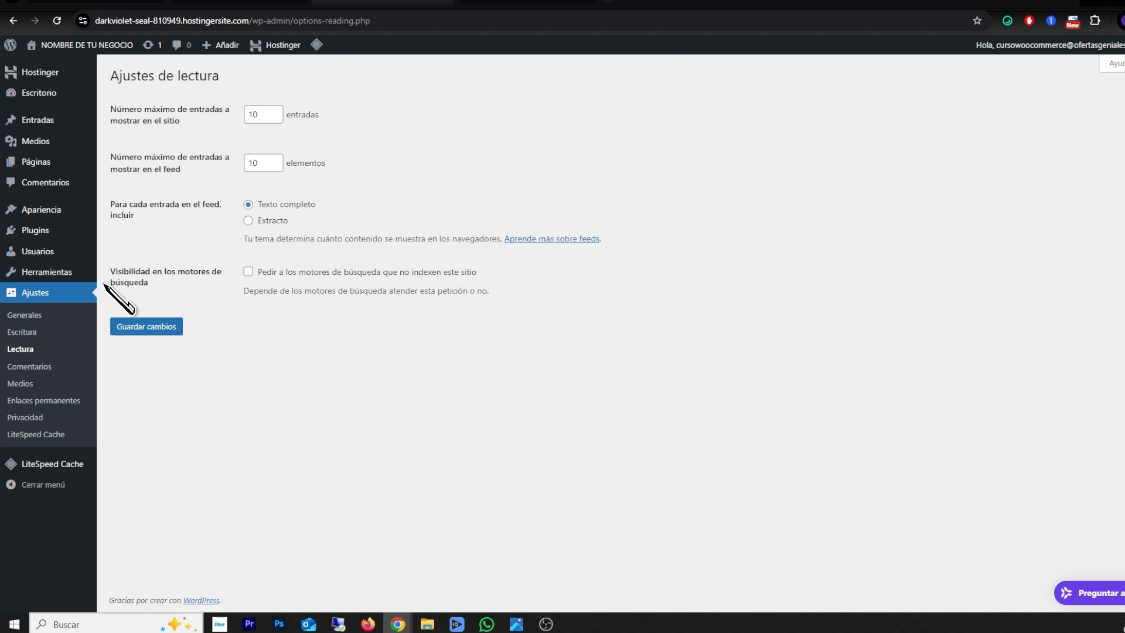
left_click_drag(108, 276, 158, 287)
left_click(173, 286)
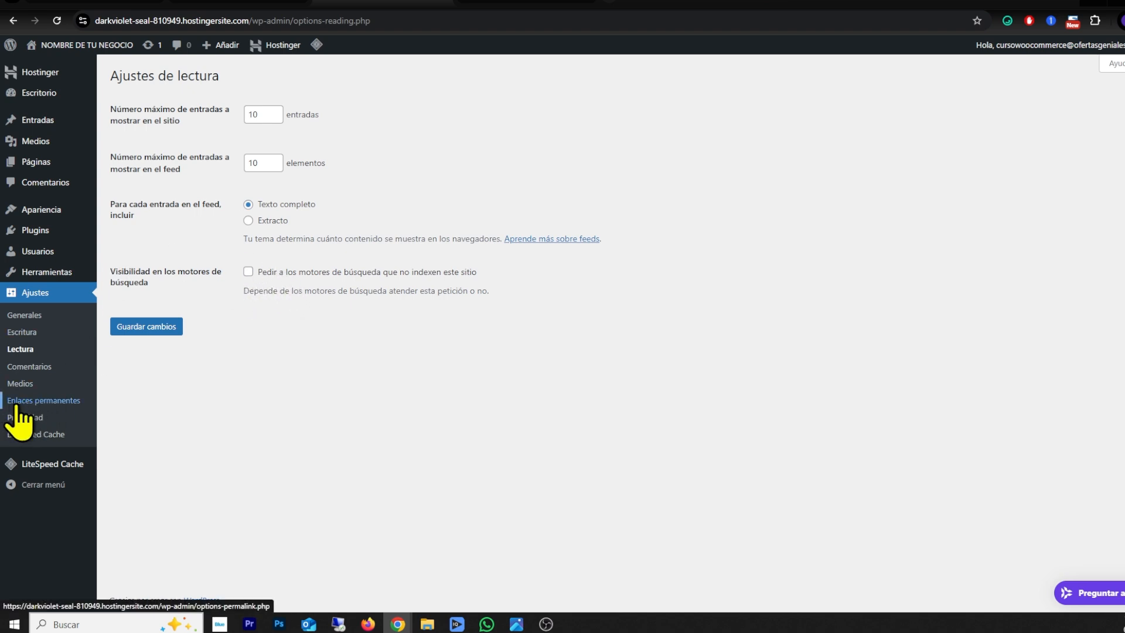
Open Ajustes > Enlaces permanentes and confirm the Nombre de la entrada (/%postname%/) structure is selected.
left_click(62, 403)
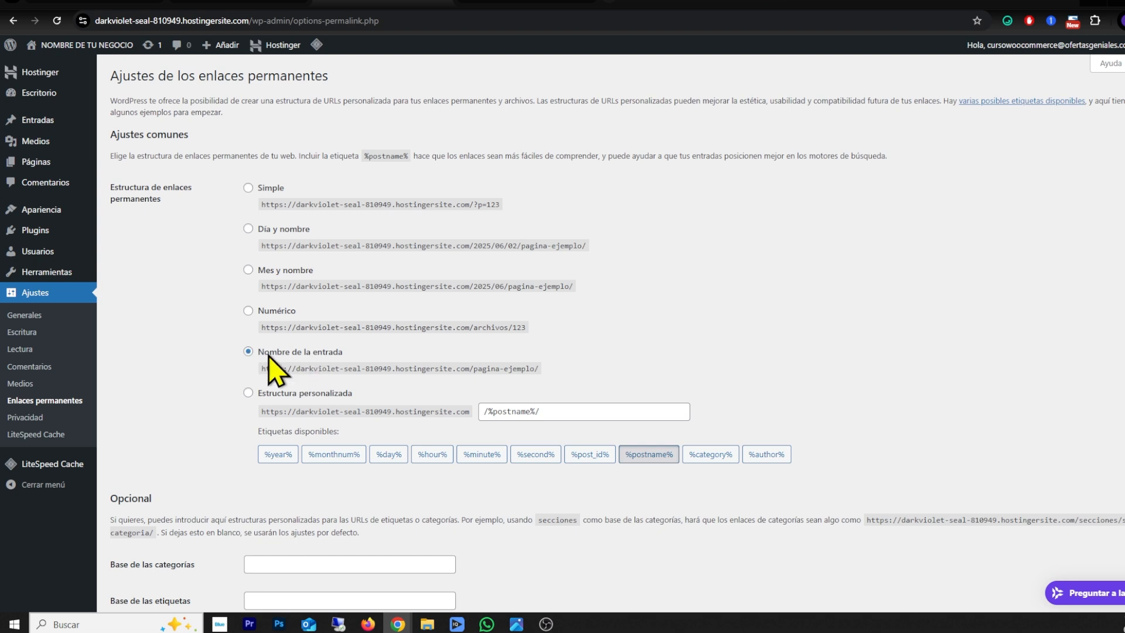
scroll(300, 373, "down", 2)
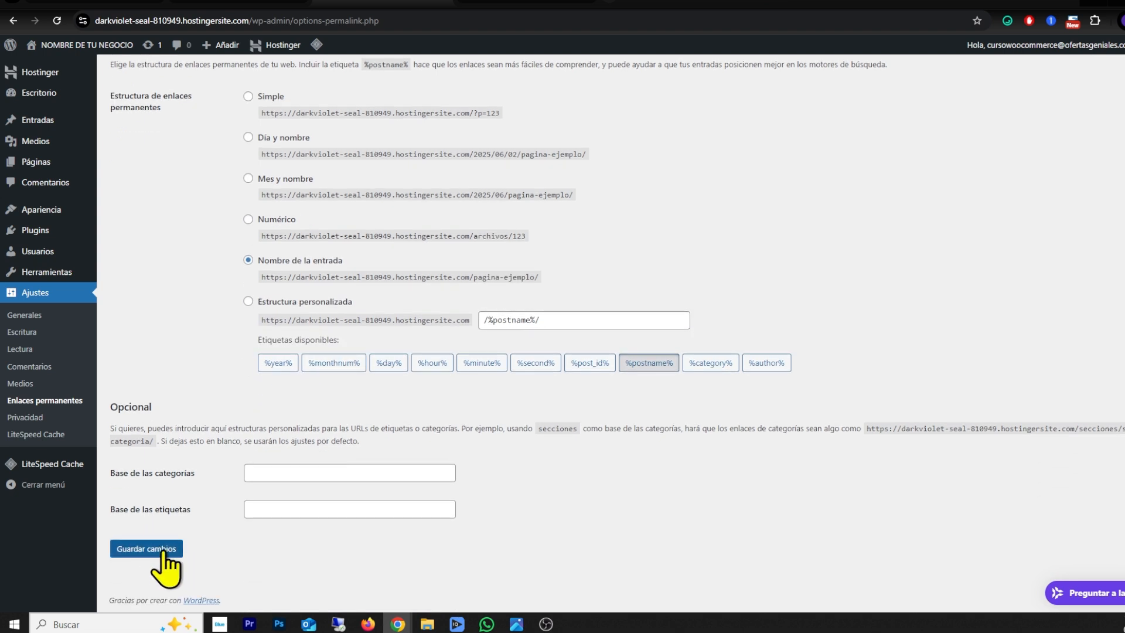
scroll(164, 555, "up", 2)
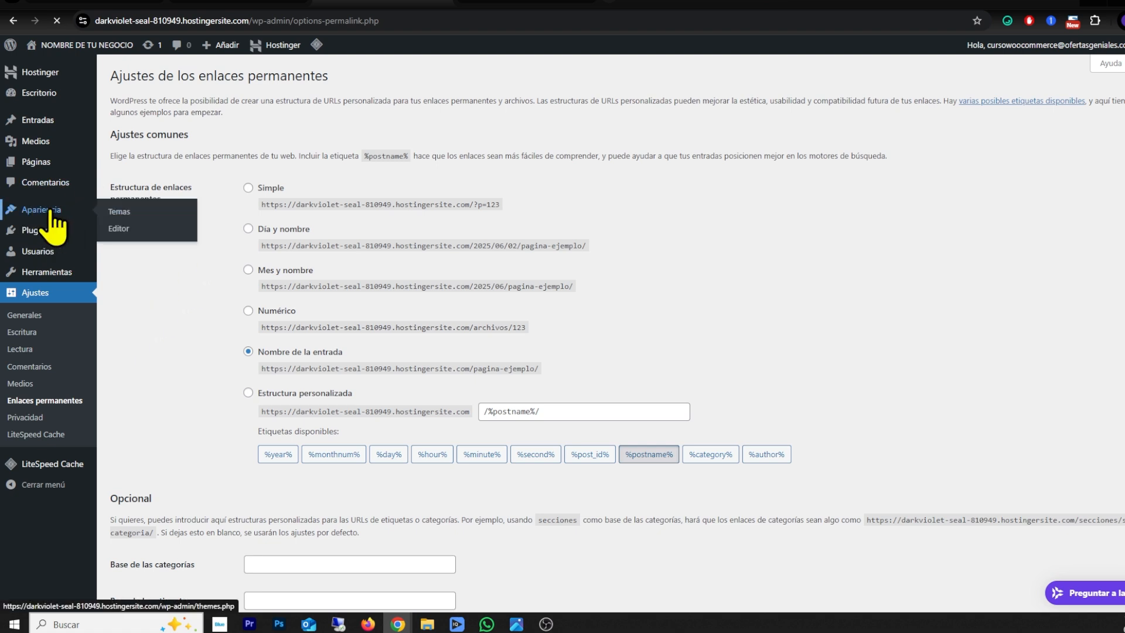
Search the theme directory for BLOCKSY from Apariencia > Temas.
left_click(31, 211)
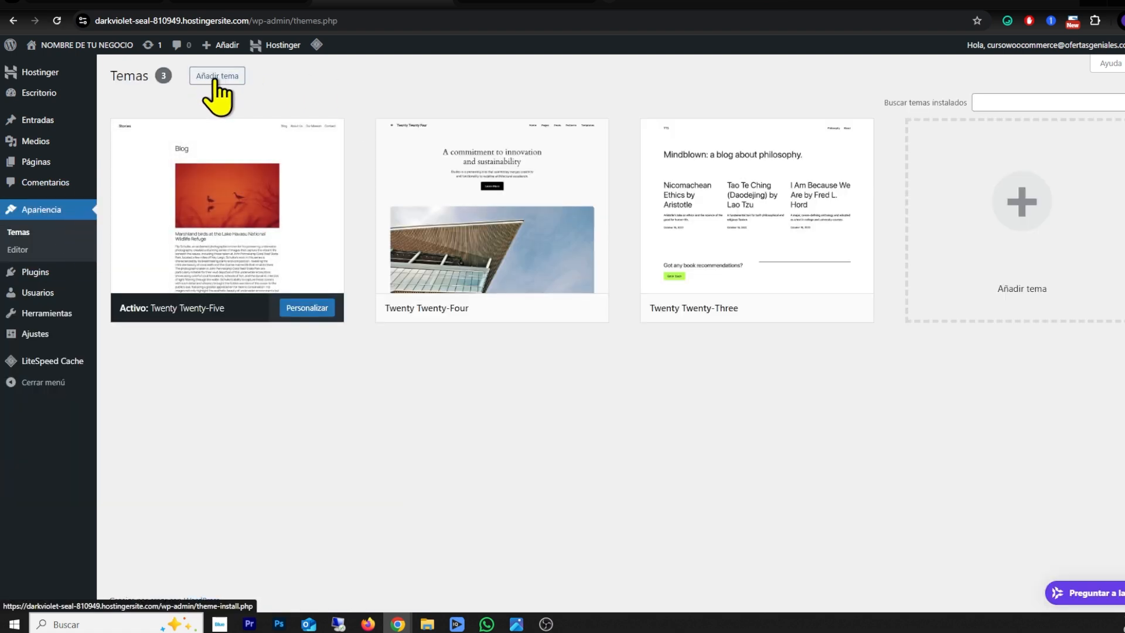
left_click(209, 81)
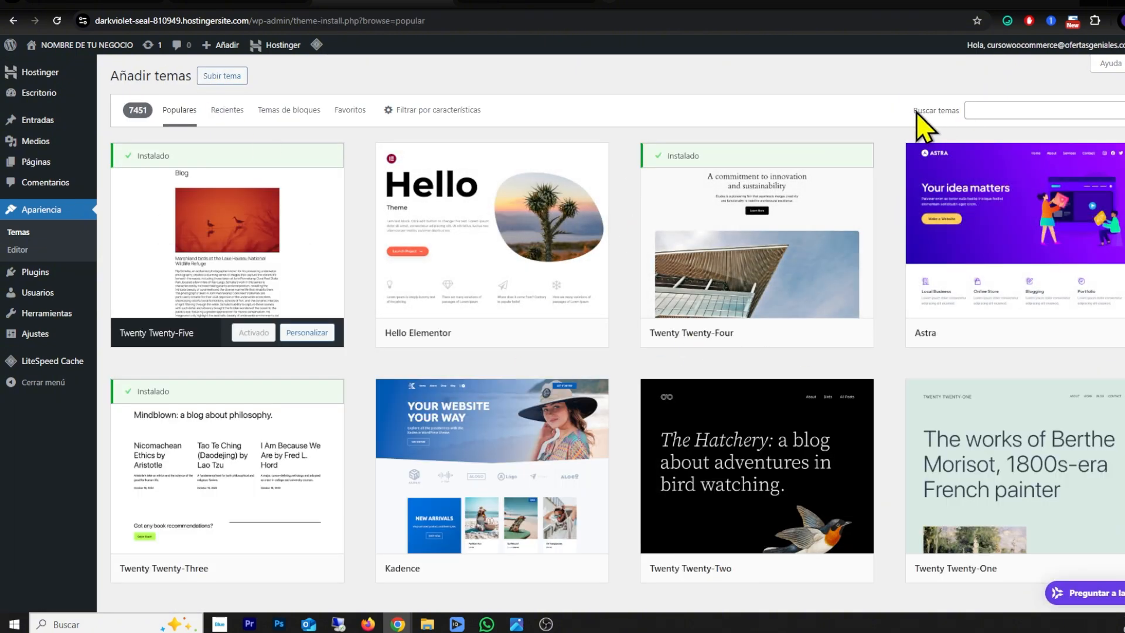
left_click_drag(915, 112, 954, 117)
left_click(999, 113)
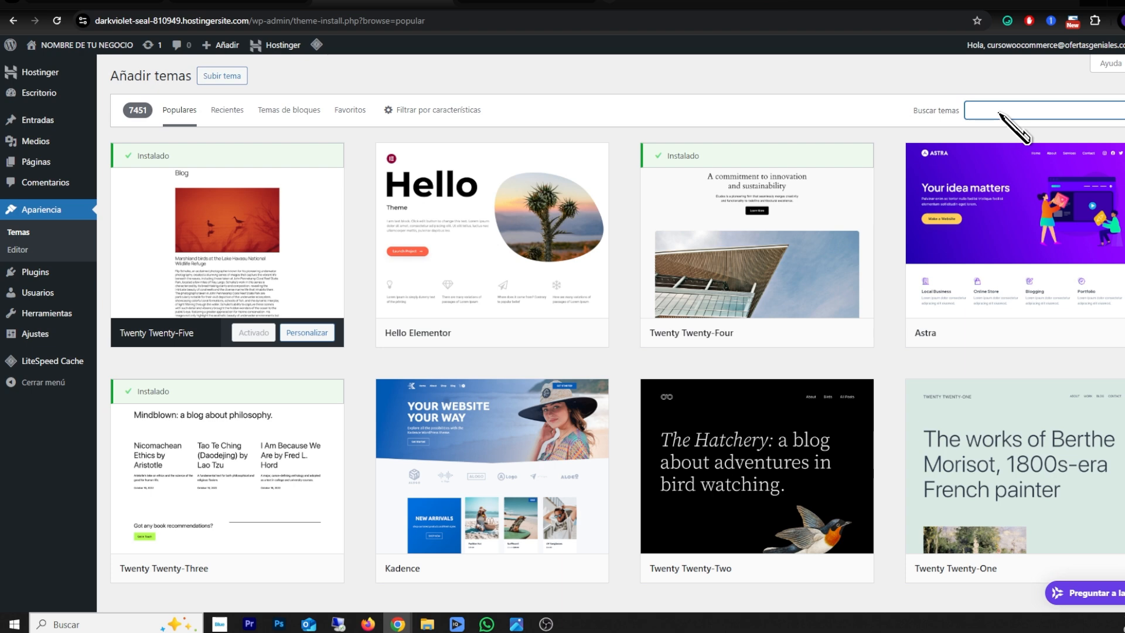
type("BLOCKSY")
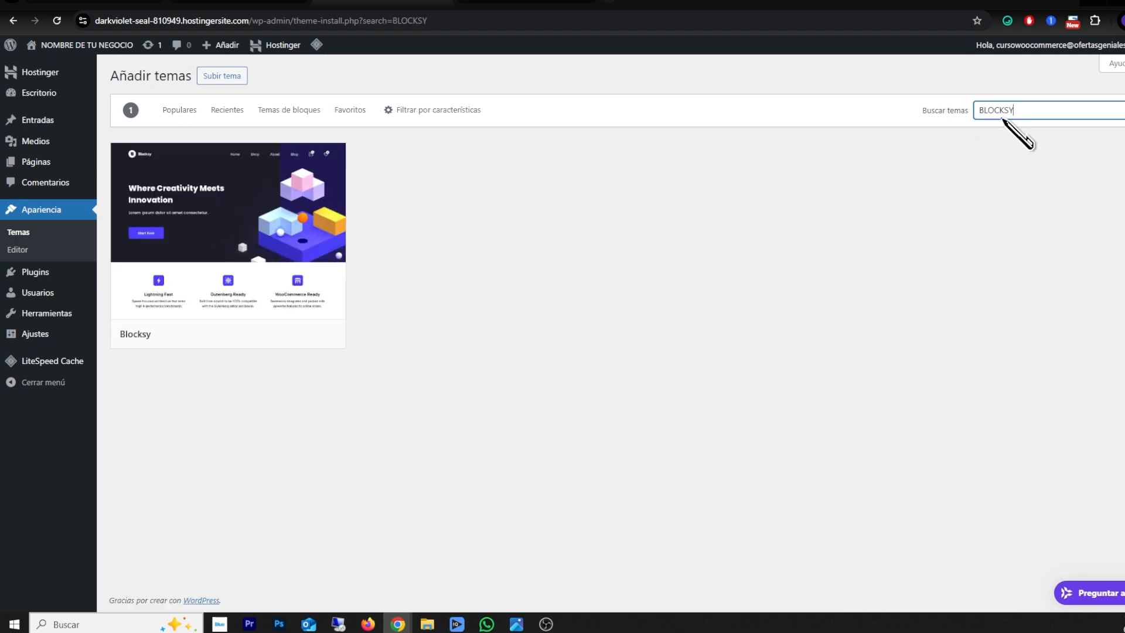
Install and activate the Blocksy theme.
mouse_move(281, 226)
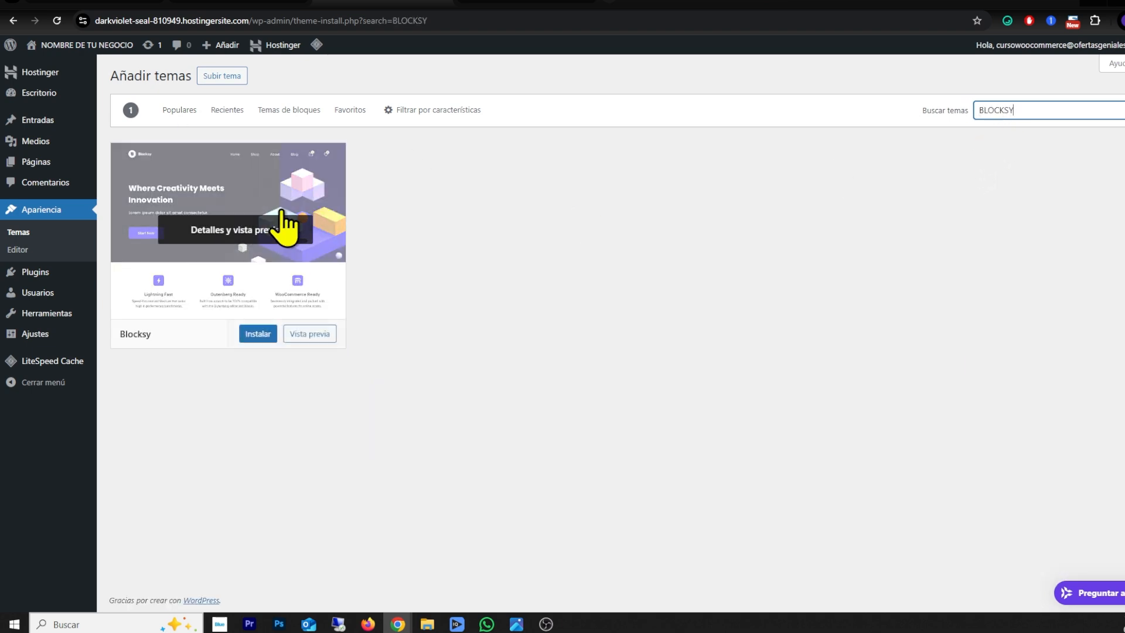
left_click(256, 334)
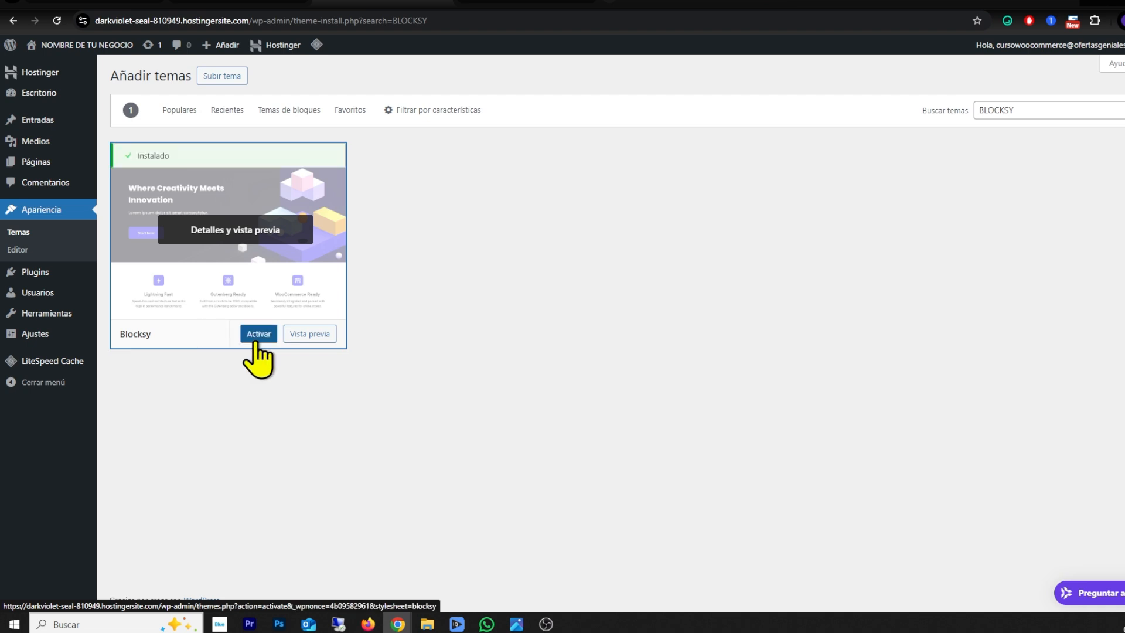
left_click(255, 336)
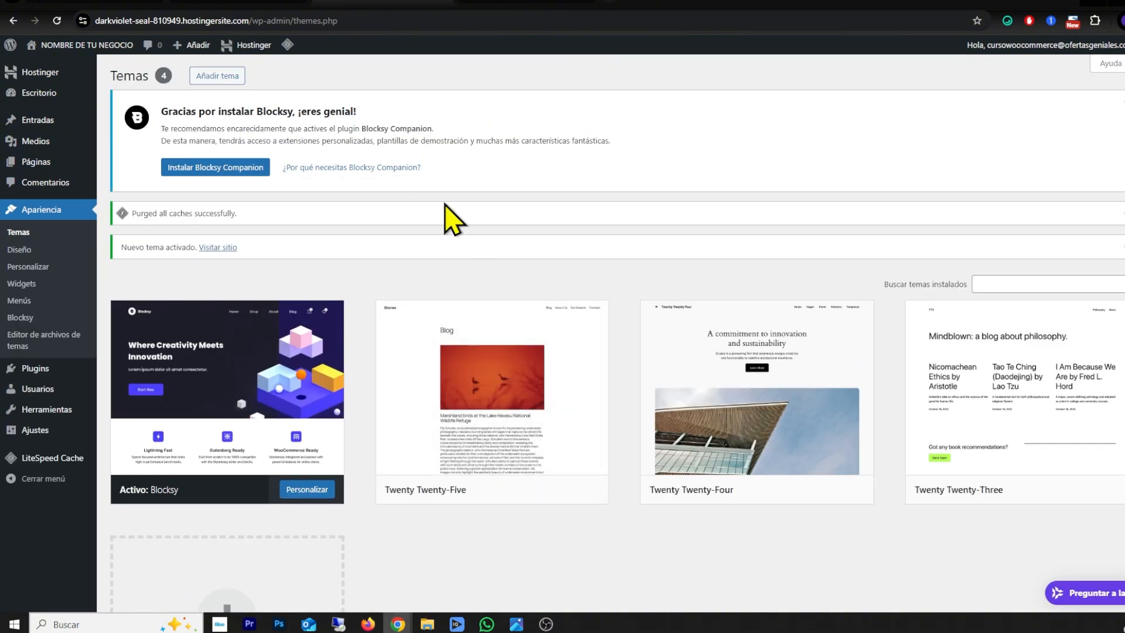
Install and activate Blocksy Companion, then confirm it under Plugins instalados.
left_click_drag(180, 116, 251, 118)
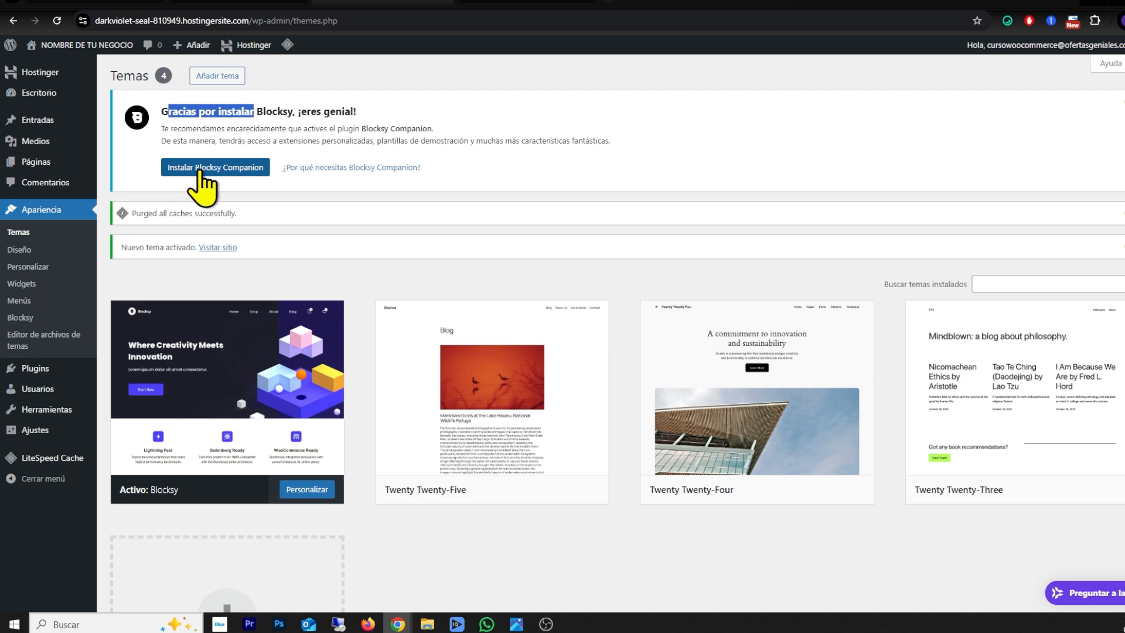
left_click(218, 168)
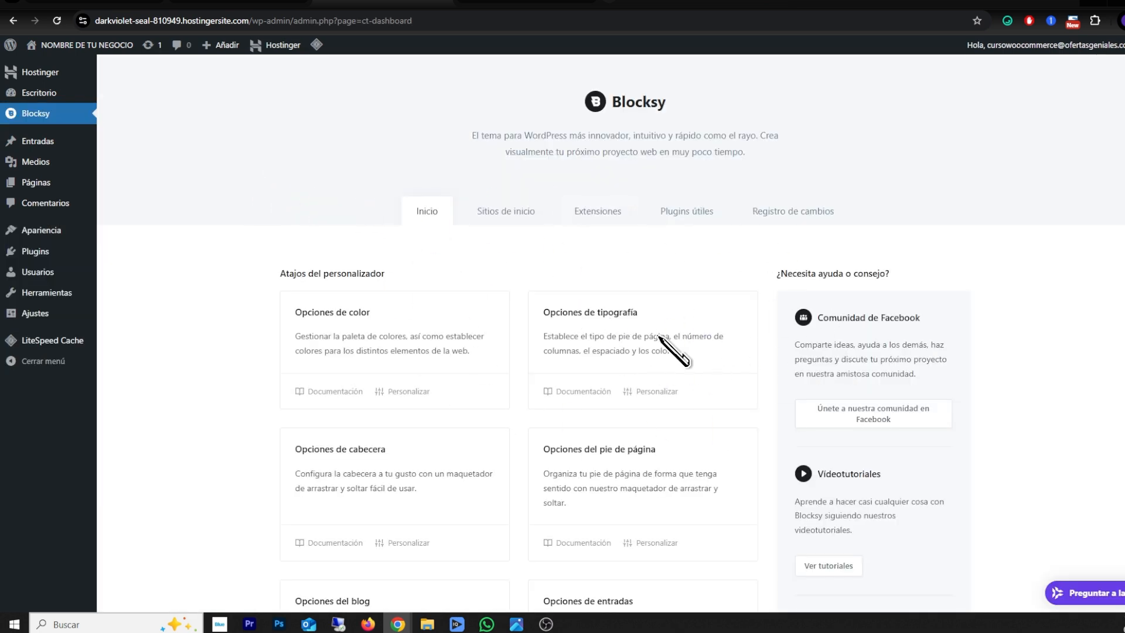
left_click(27, 251)
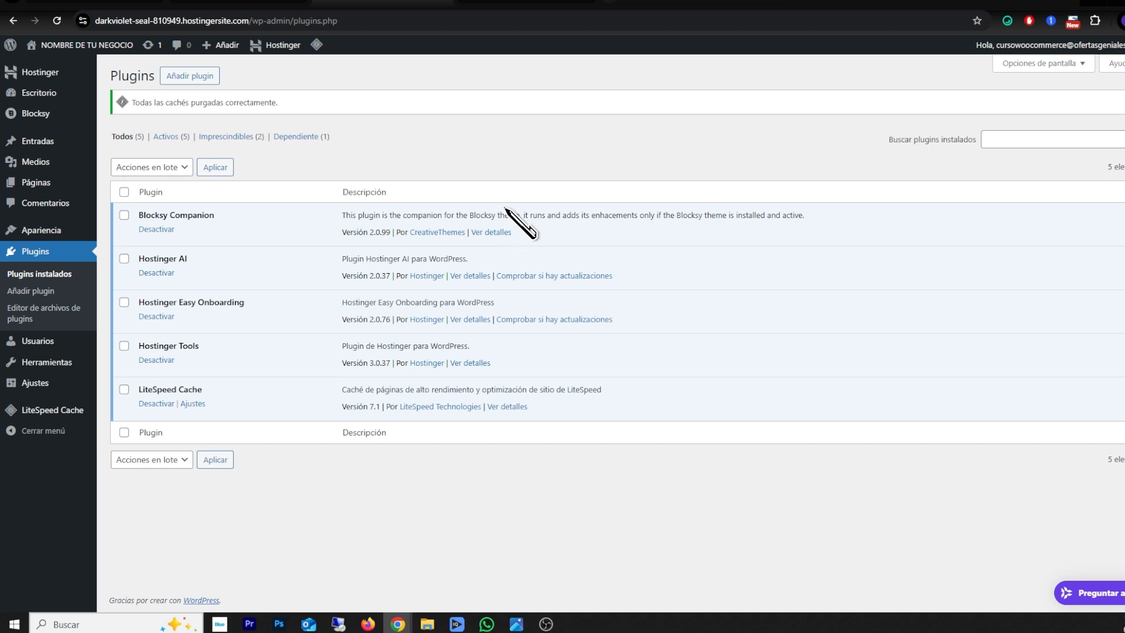
Open the Blocksy dashboard from the admin sidebar.
left_click(23, 116)
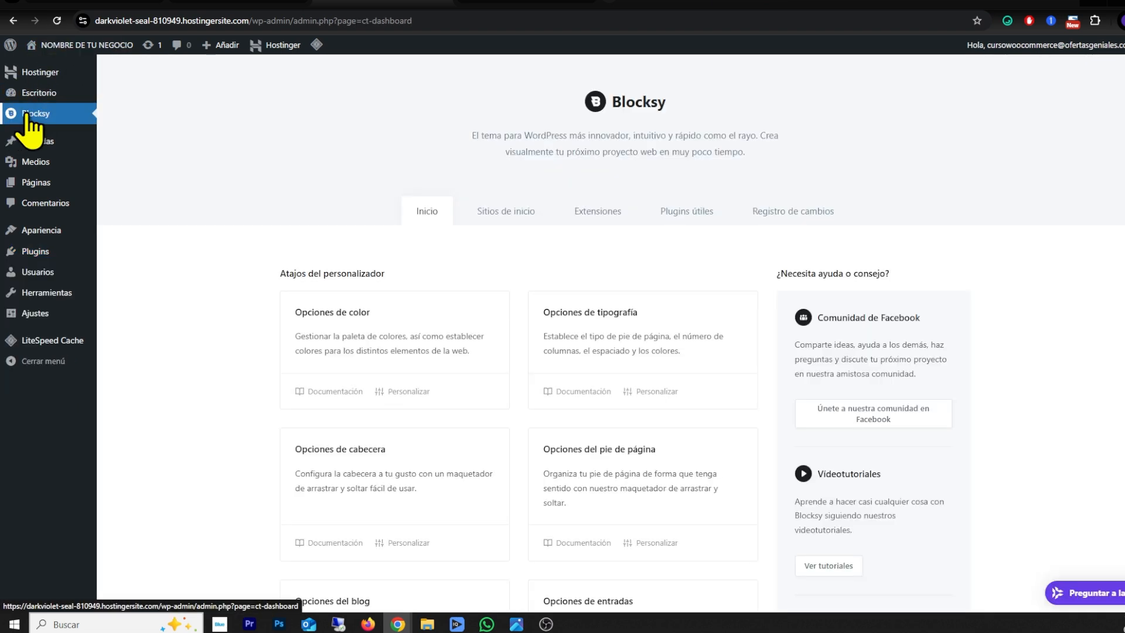
scroll(450, 297, "down", 5)
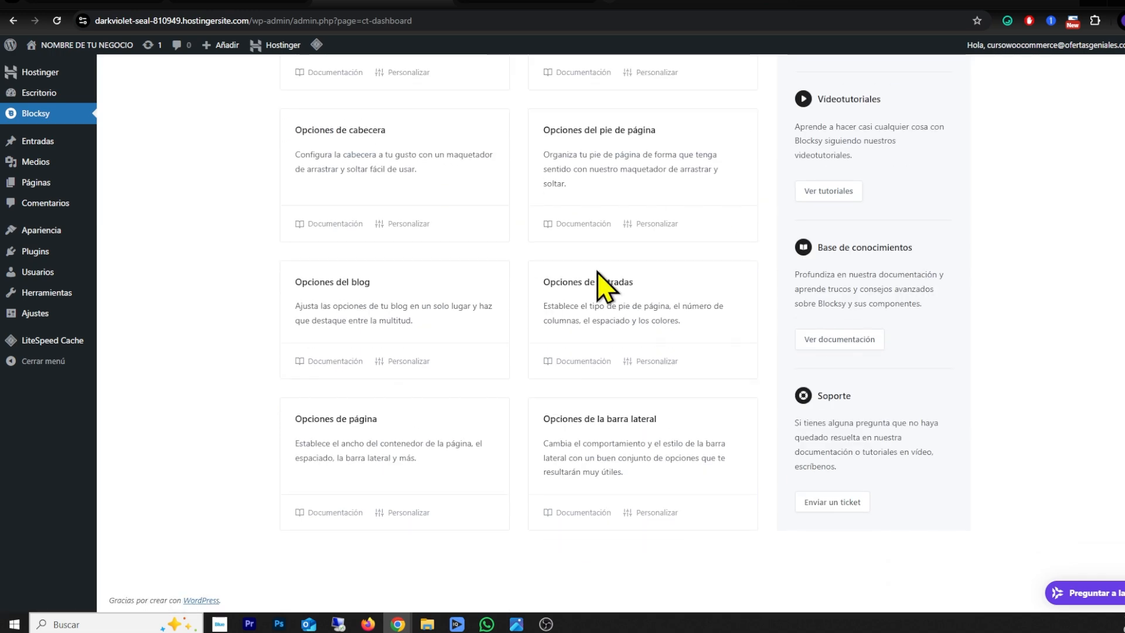
scroll(603, 282, "up", 5)
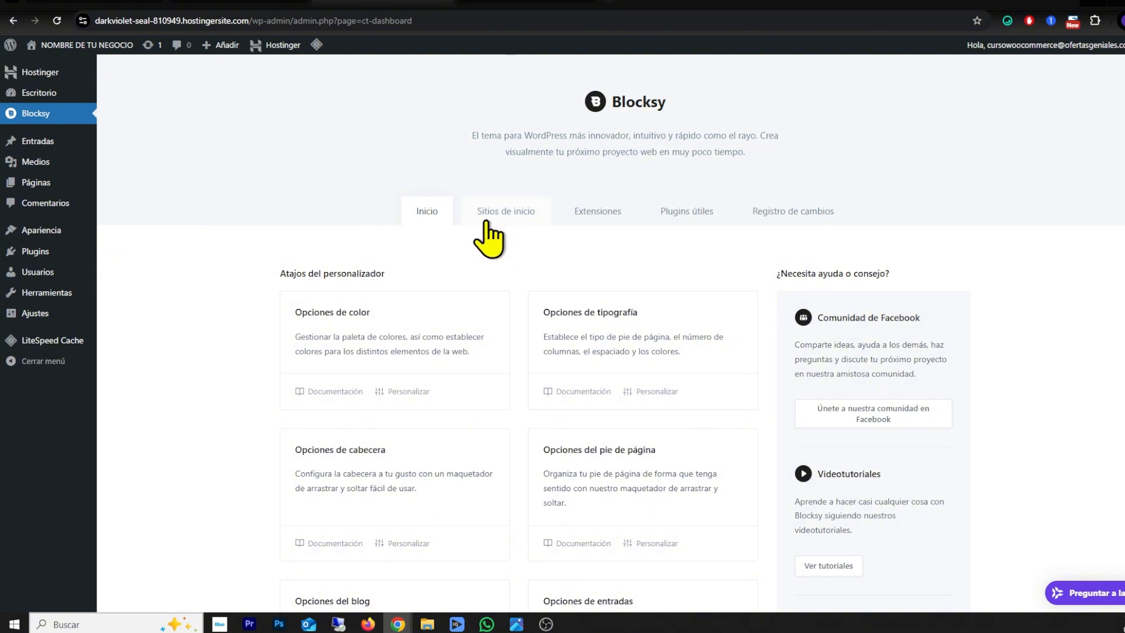
Browse the Sitios de inicio gallery, including Invest Boost, Kiddy and Consultant.
left_click(511, 214)
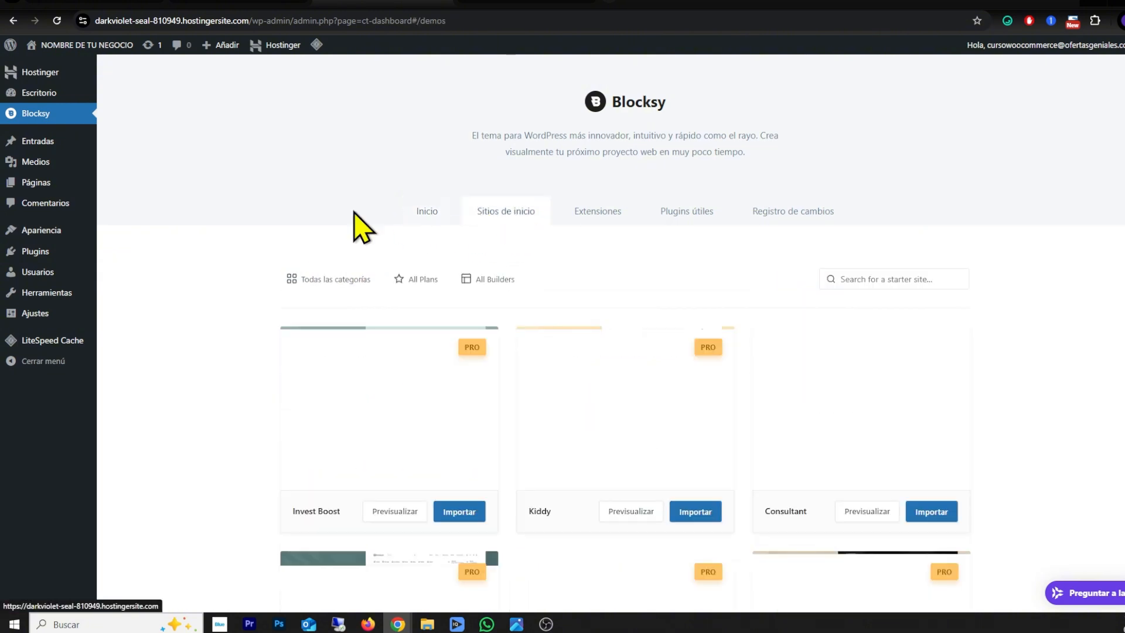
scroll(281, 226, "down", 3)
scroll(793, 231, "up", 3)
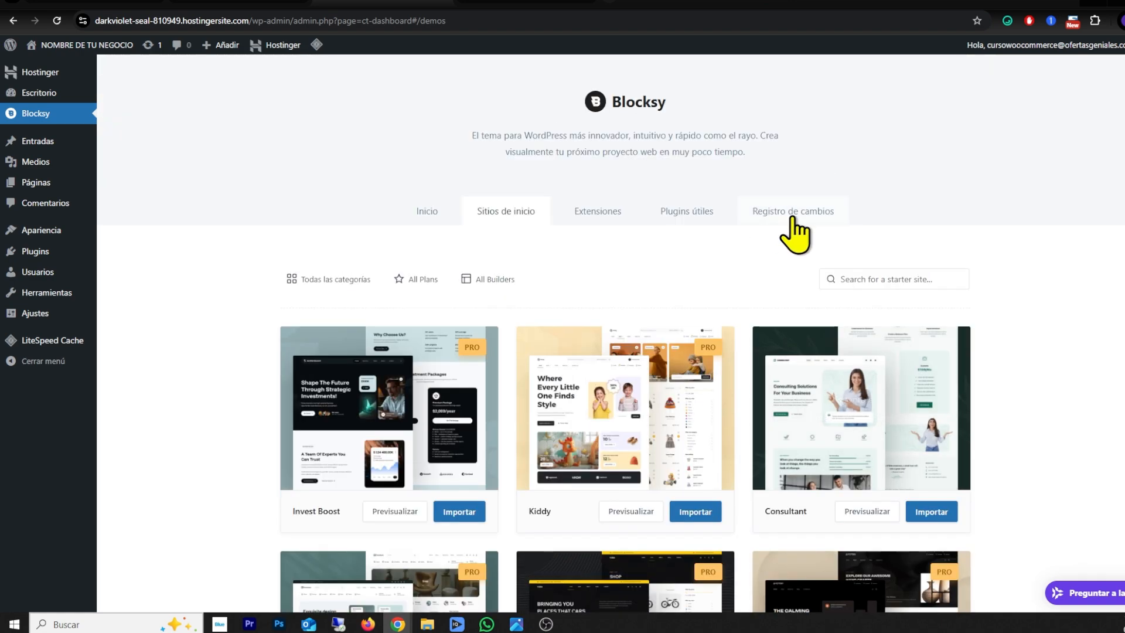
scroll(553, 318, "down", 6)
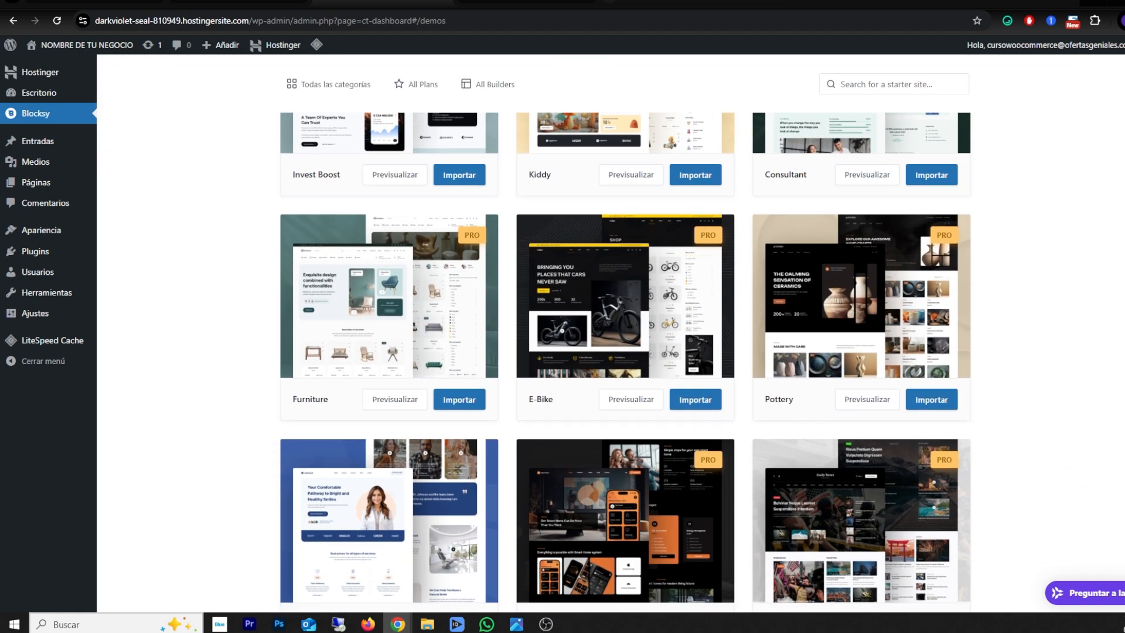
scroll(252, 309, "down", 3)
scroll(252, 308, "down", 3)
scroll(199, 316, "up", 3)
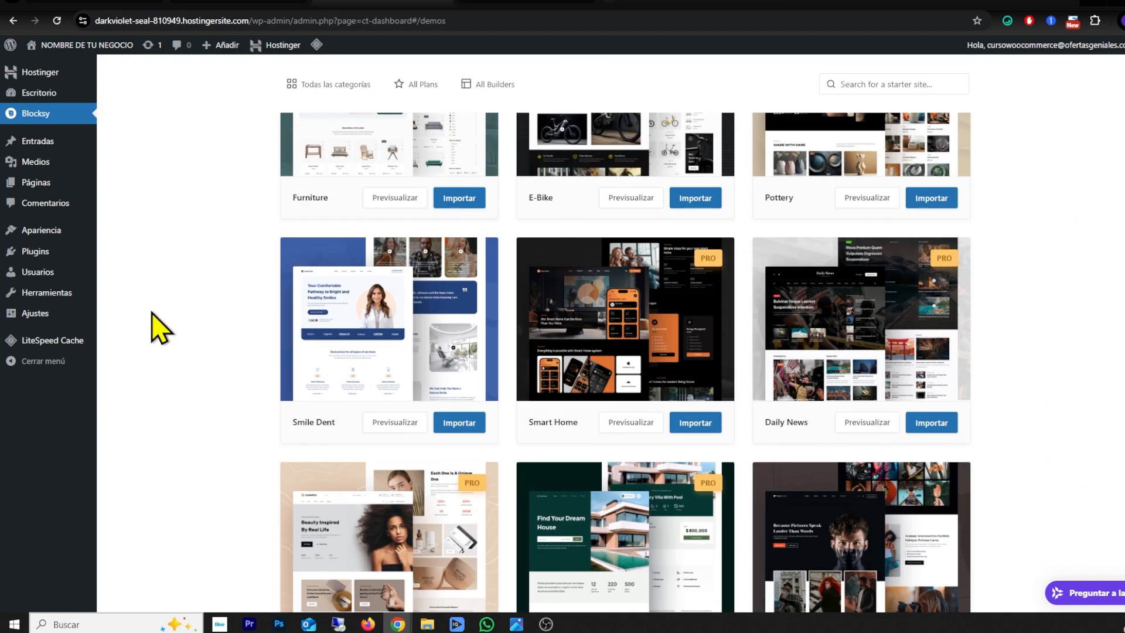
scroll(140, 326, "down", 3)
scroll(189, 304, "down", 3)
scroll(755, 300, "down", 6)
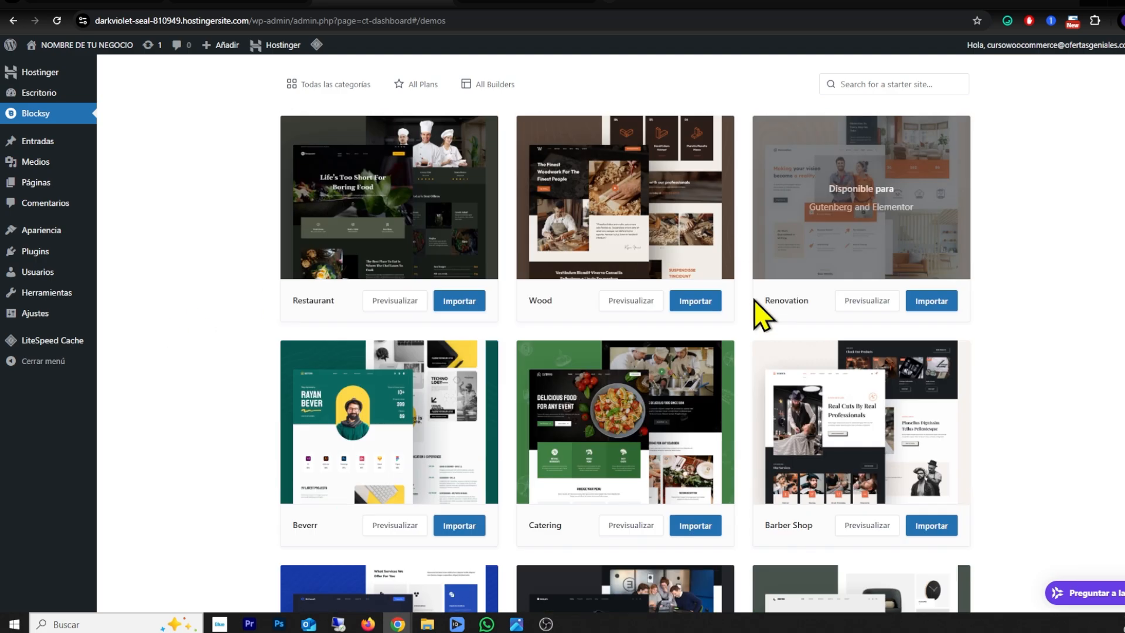
scroll(585, 352, "down", 12)
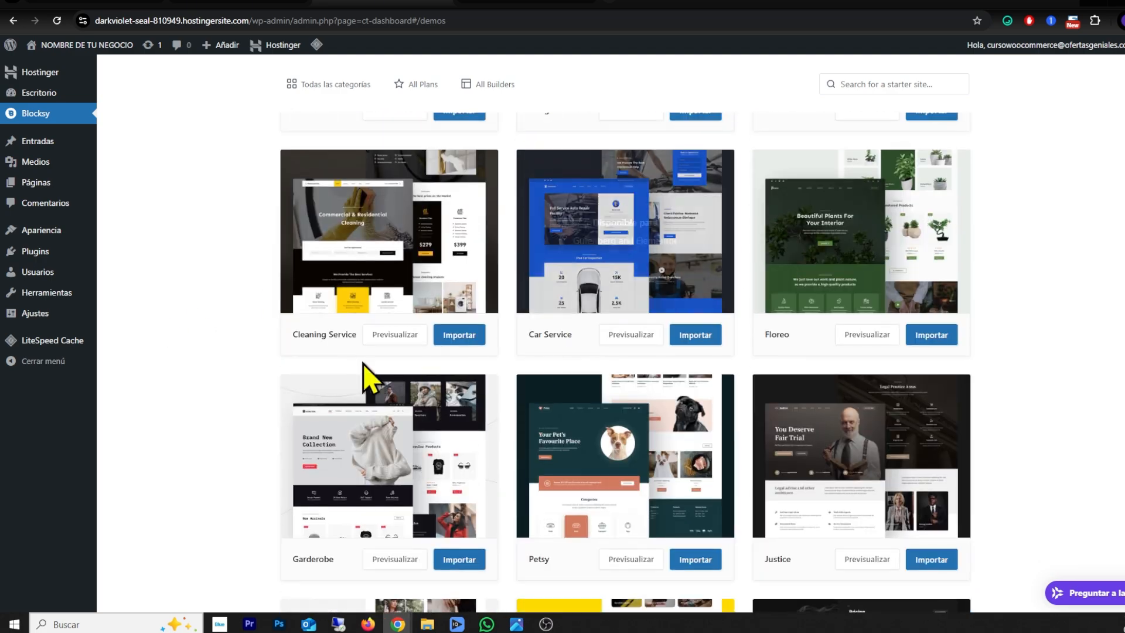
scroll(325, 382, "down", 12)
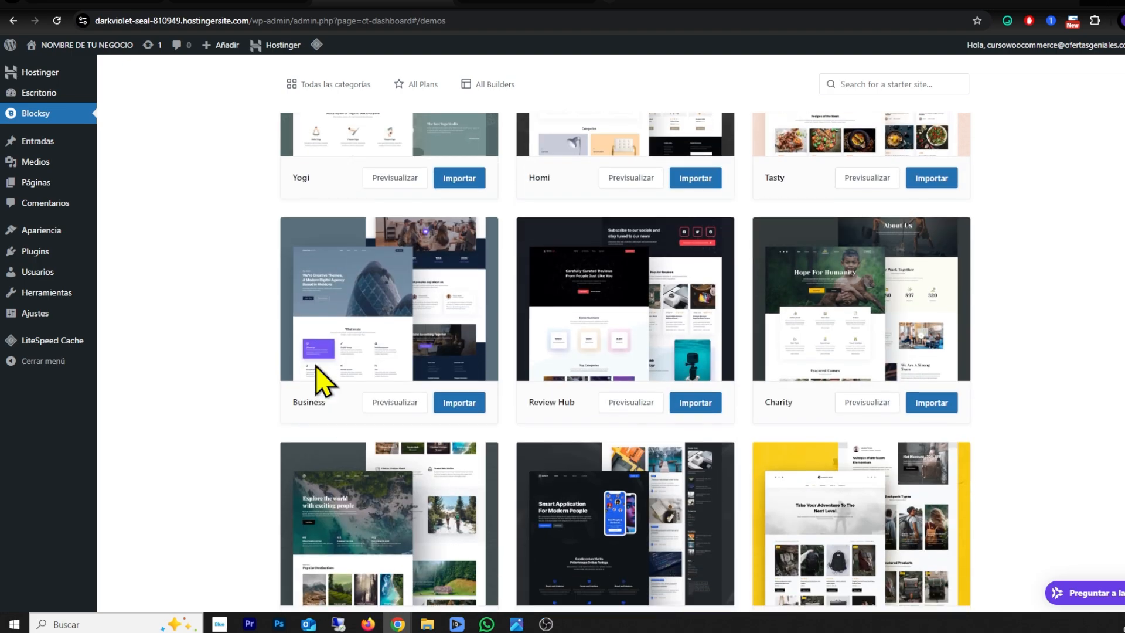
scroll(730, 389, "up", 15)
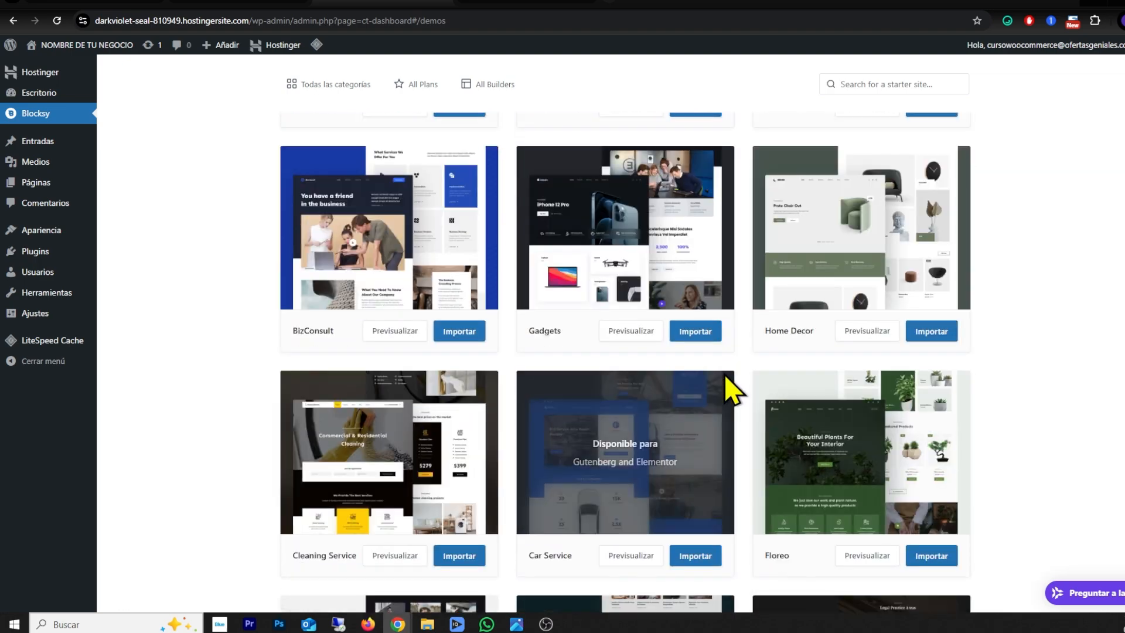
scroll(727, 377, "down", 3)
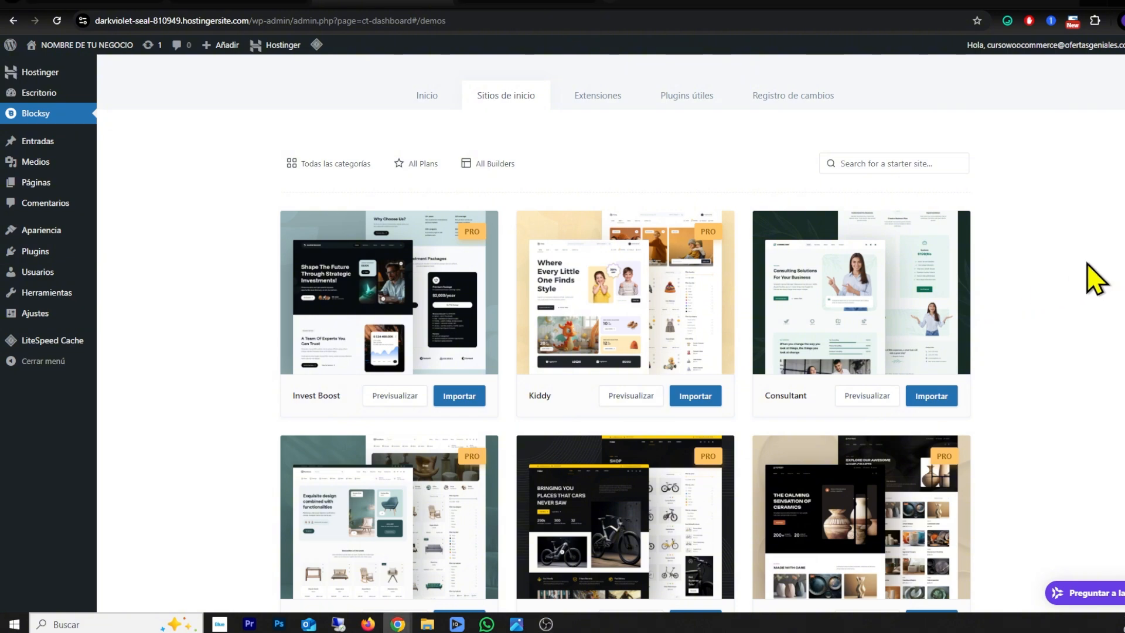
scroll(1034, 307, "down", 7)
scroll(1037, 293, "up", 7)
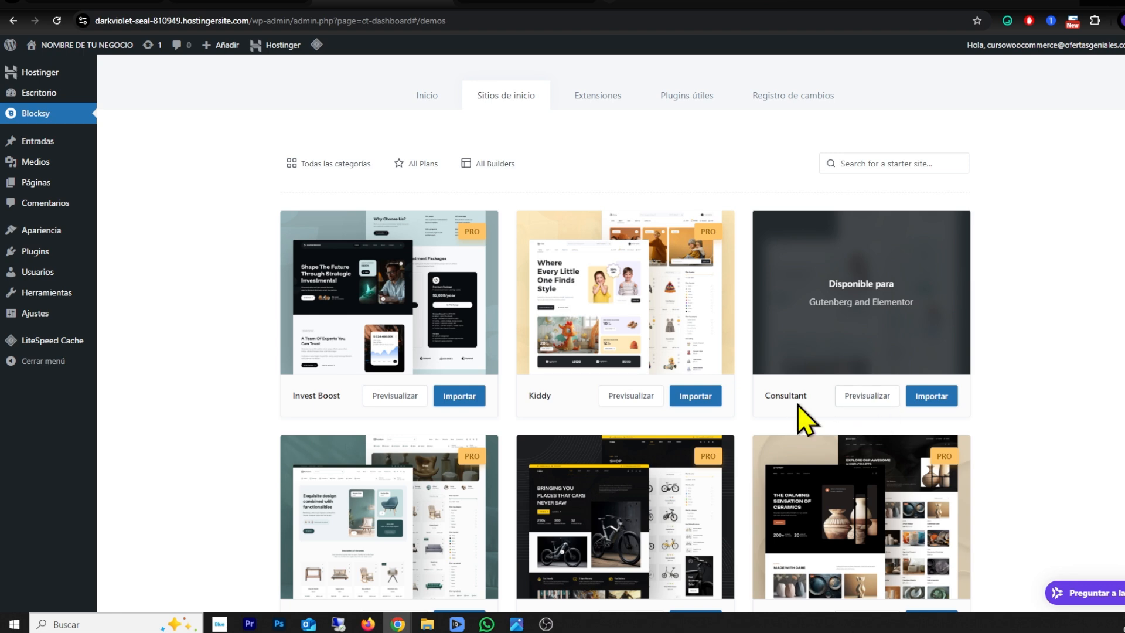
Preview the Consultant demo and scroll through its Consulting Solutions For Your Business homepage.
left_click(869, 398)
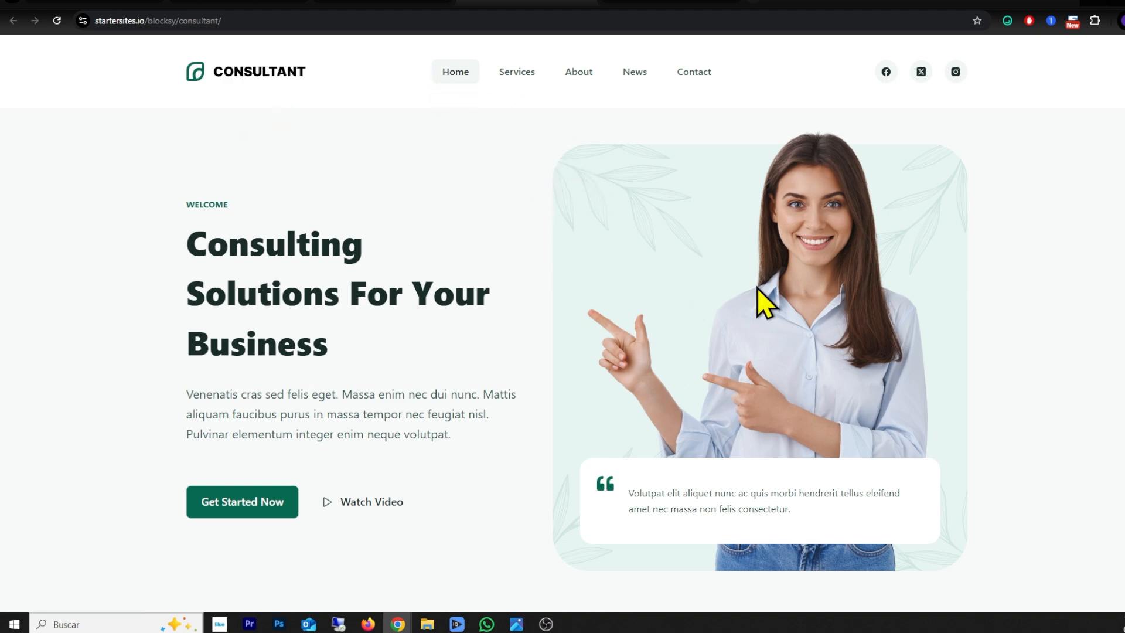
scroll(577, 323, "down", 20)
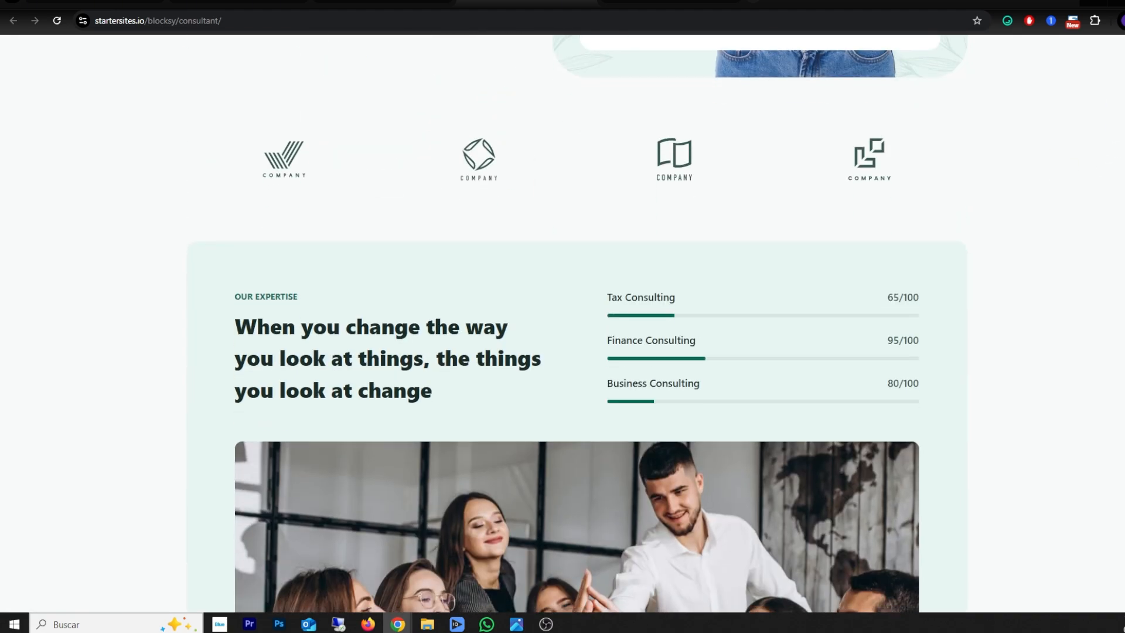
scroll(1120, 271, "down", 15)
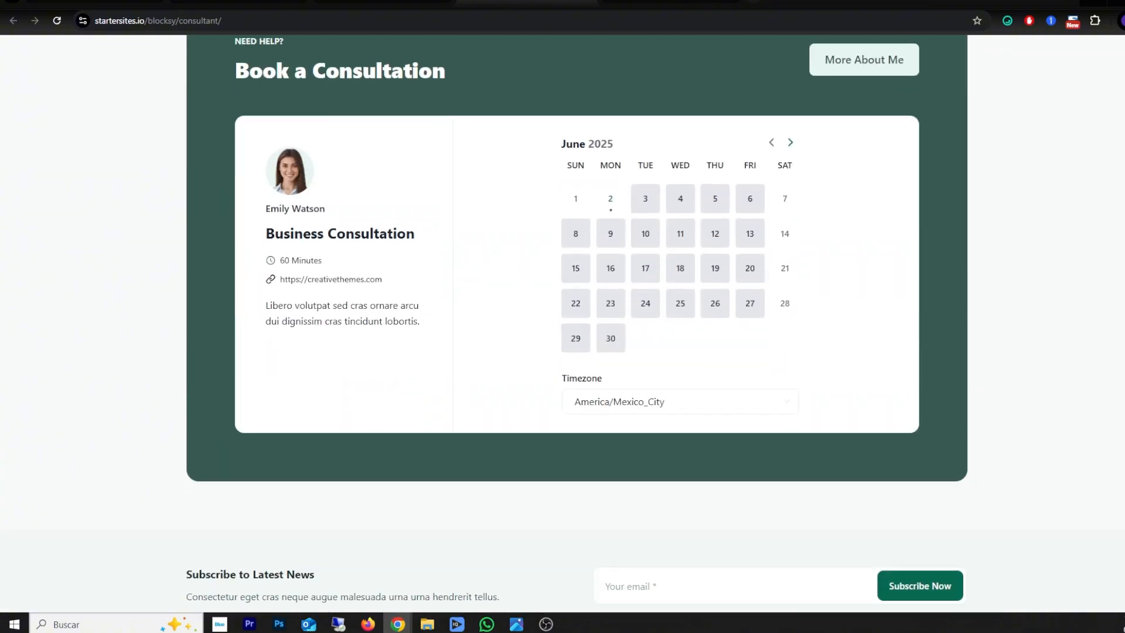
scroll(1120, 270, "up", 20)
left_click_drag(1117, 257, 1102, 79)
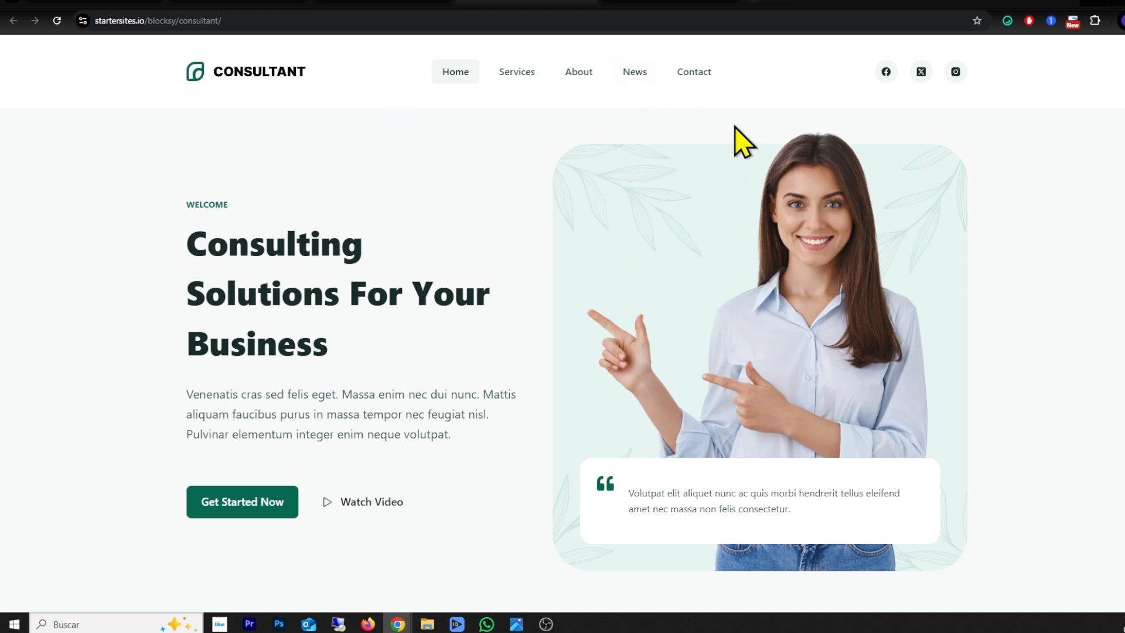
Return to the Sitios de inicio tab and scroll down to the Beverr card.
left_click(592, 9)
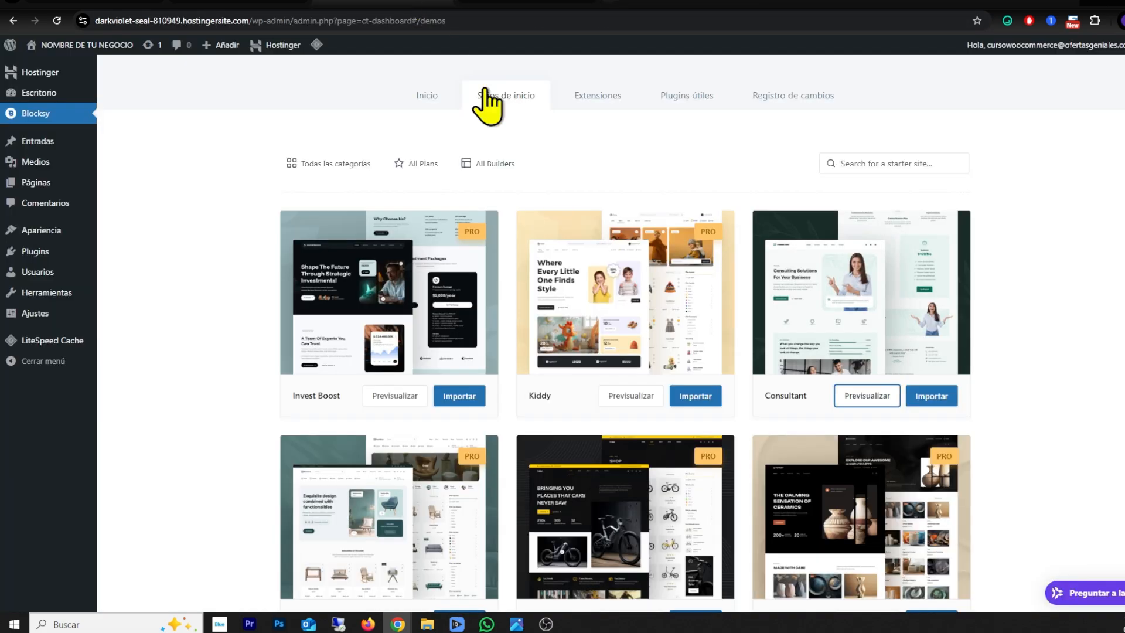
scroll(625, 352, "down", 15)
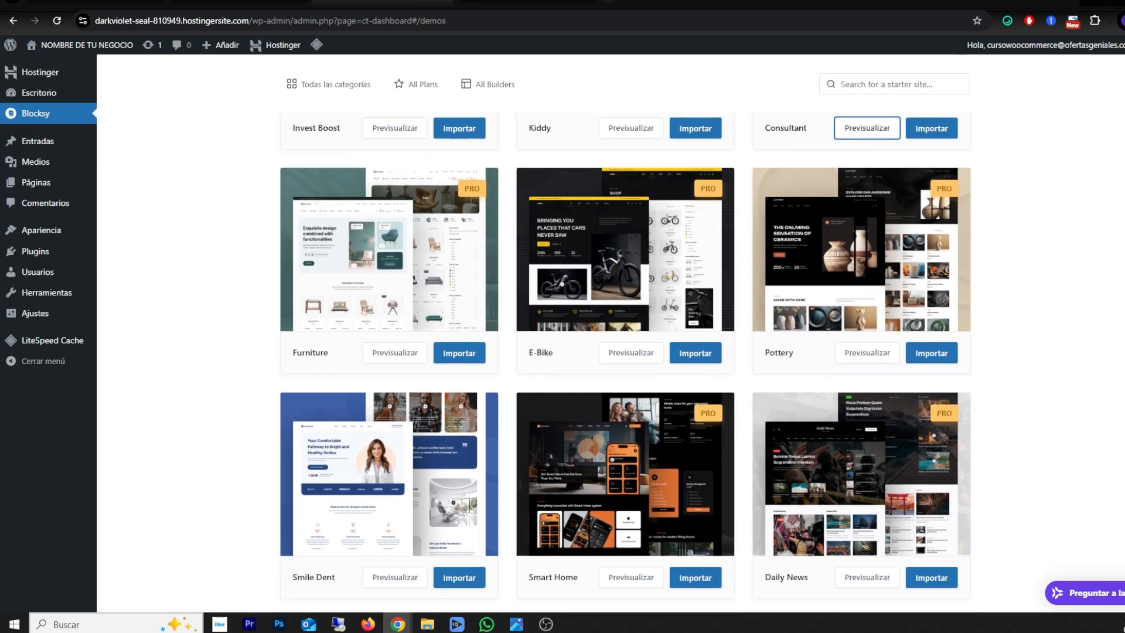
scroll(371, 275, "down", 4)
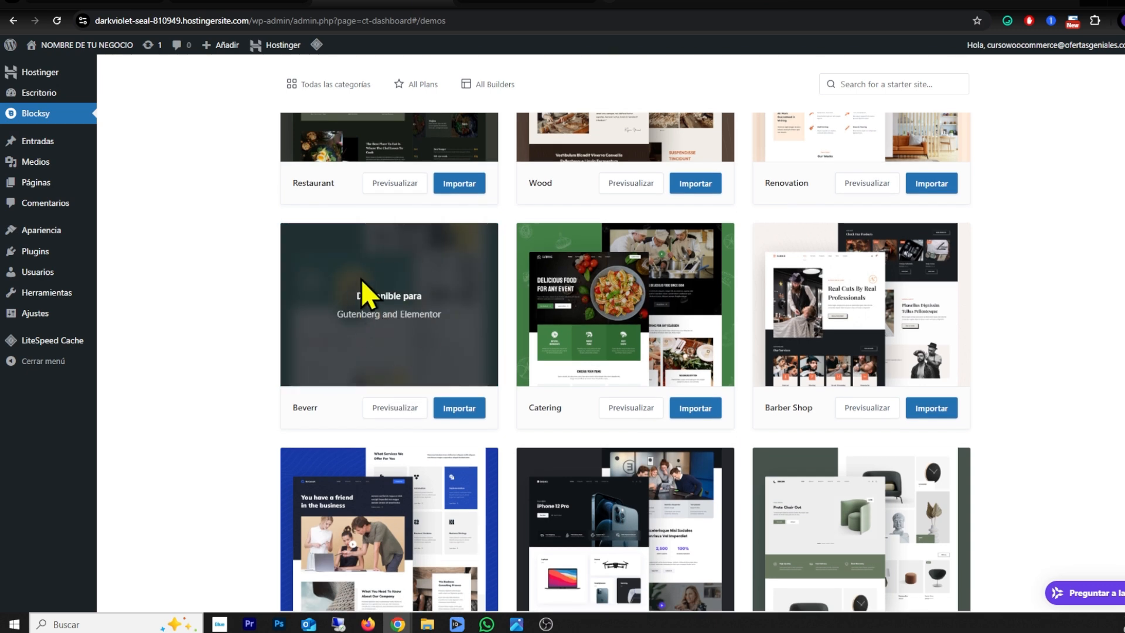
Import Beverr with a child theme and Gutenberg, then view the RAYAN BEVER homepage.
left_click(461, 410)
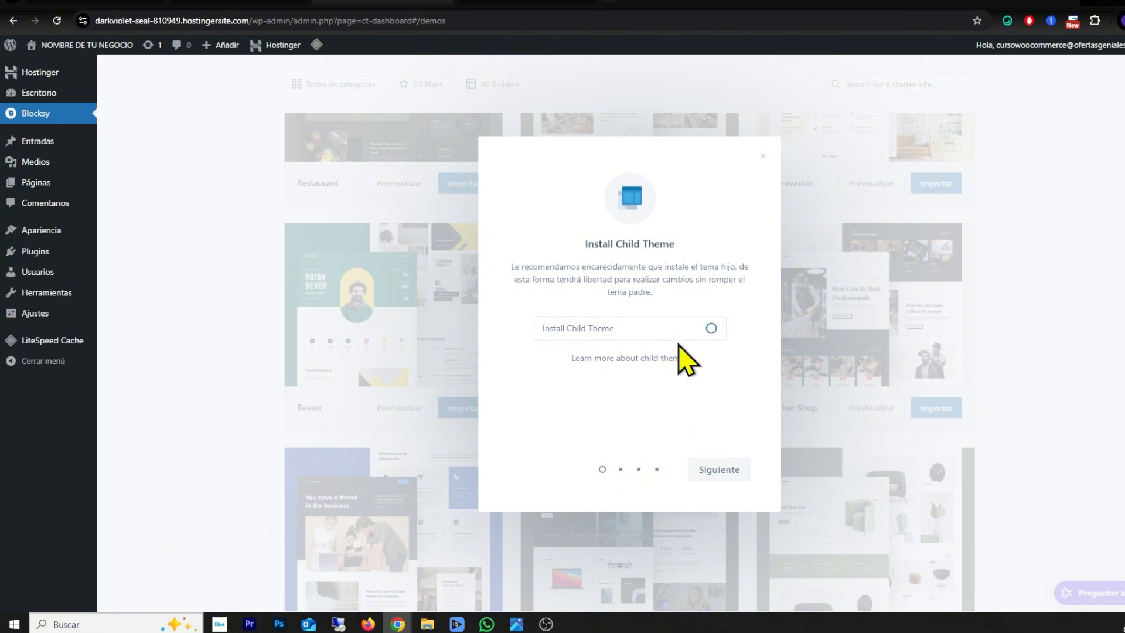
left_click(711, 329)
left_click(726, 471)
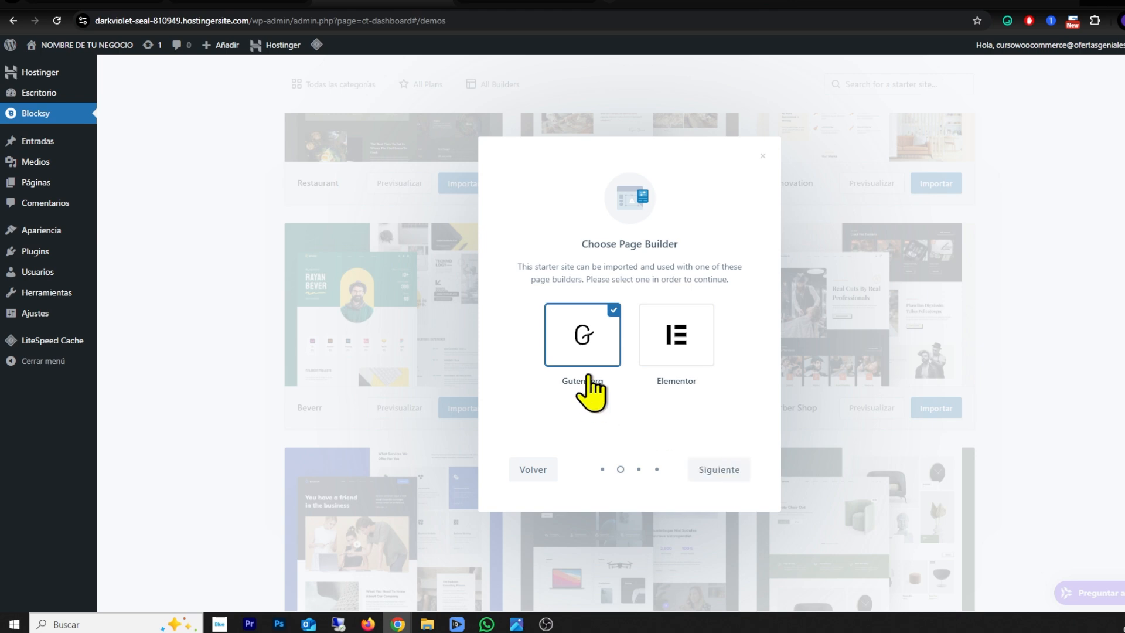
left_click(719, 472)
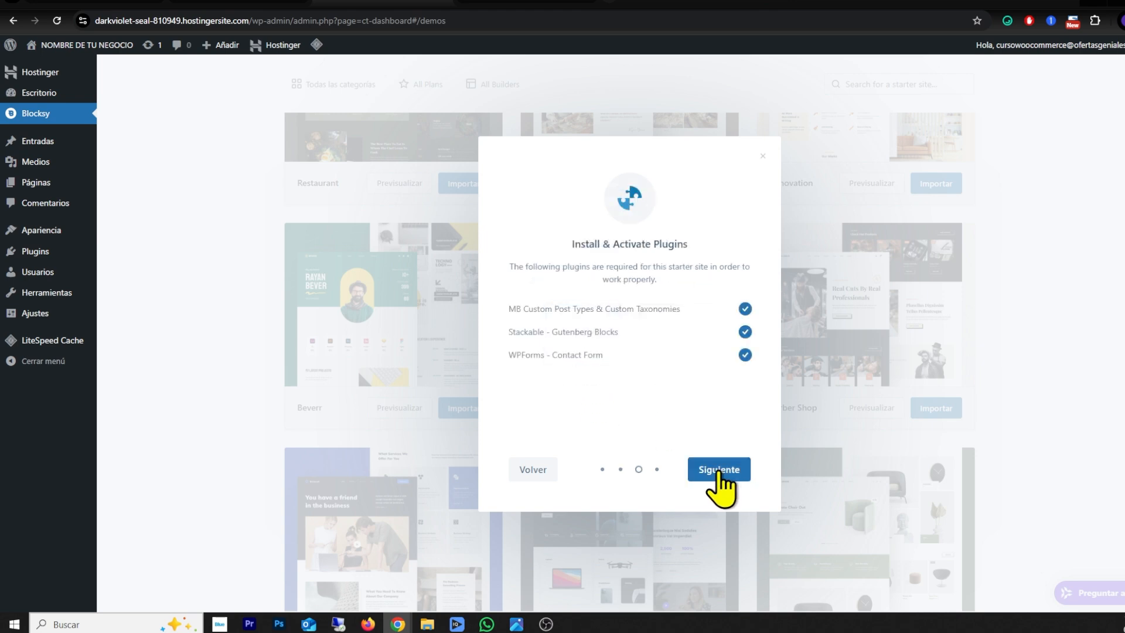
left_click(719, 472)
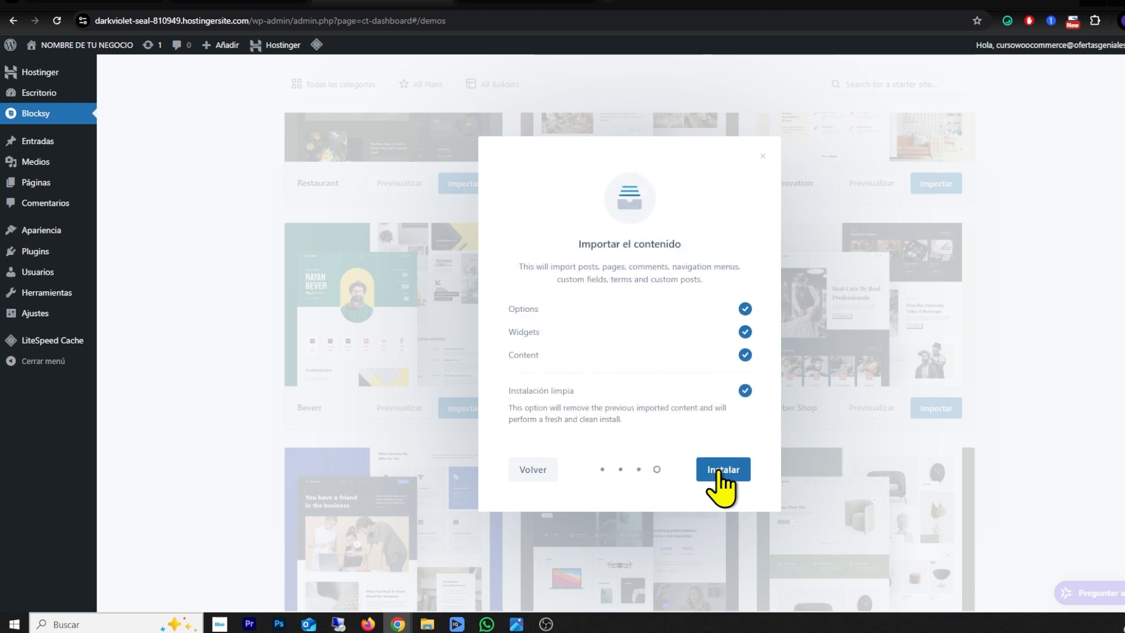
left_click(719, 473)
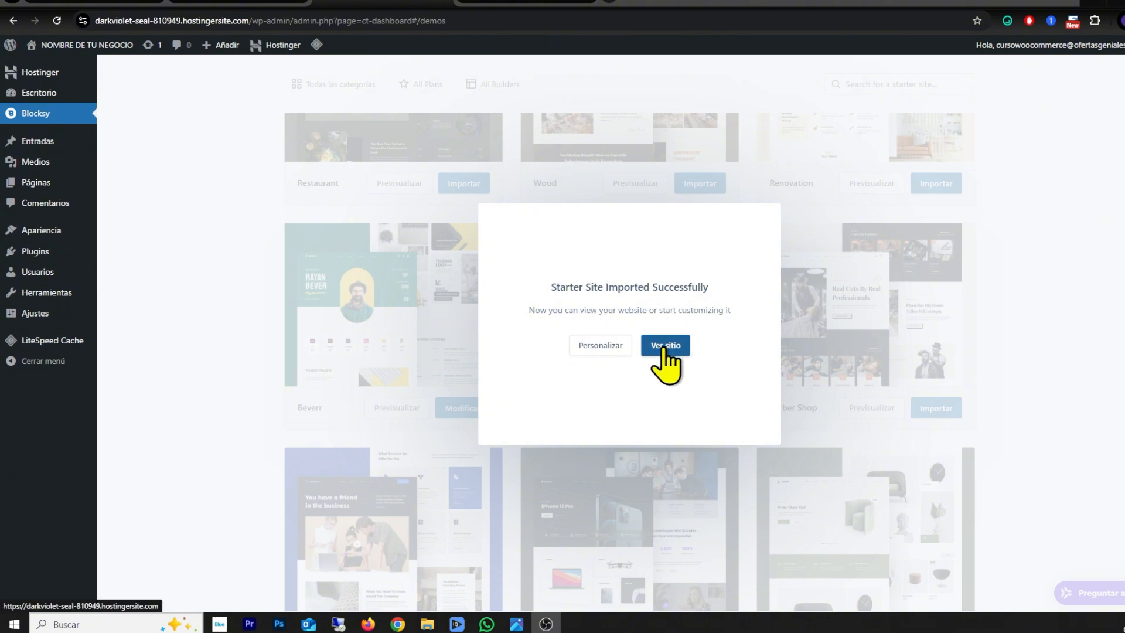
left_click(671, 346)
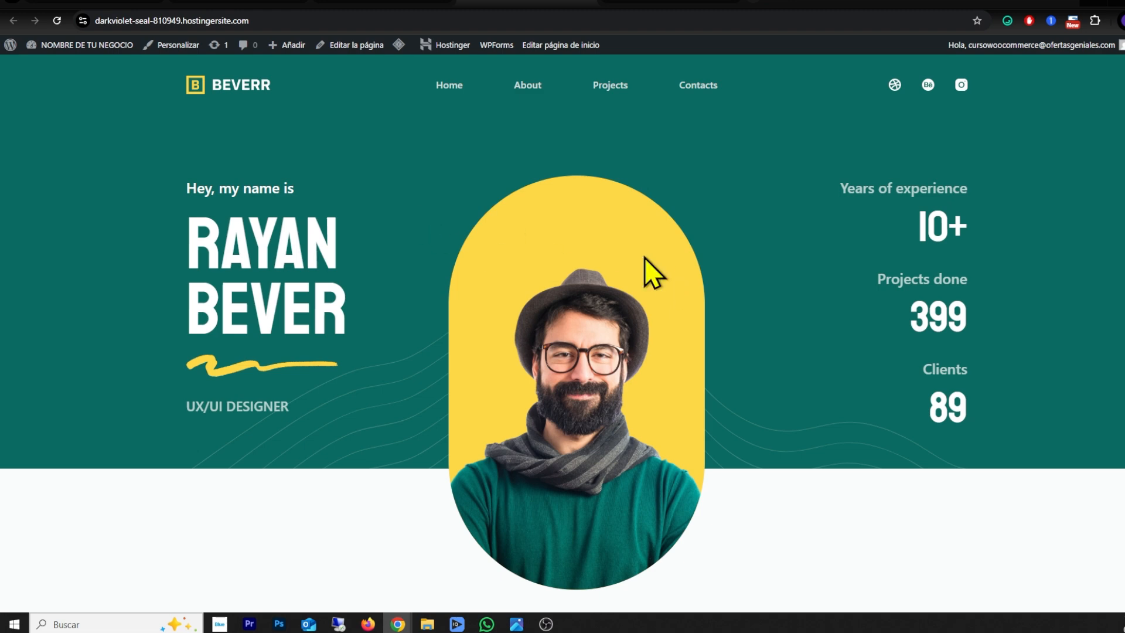
scroll(562, 334, "down", 15)
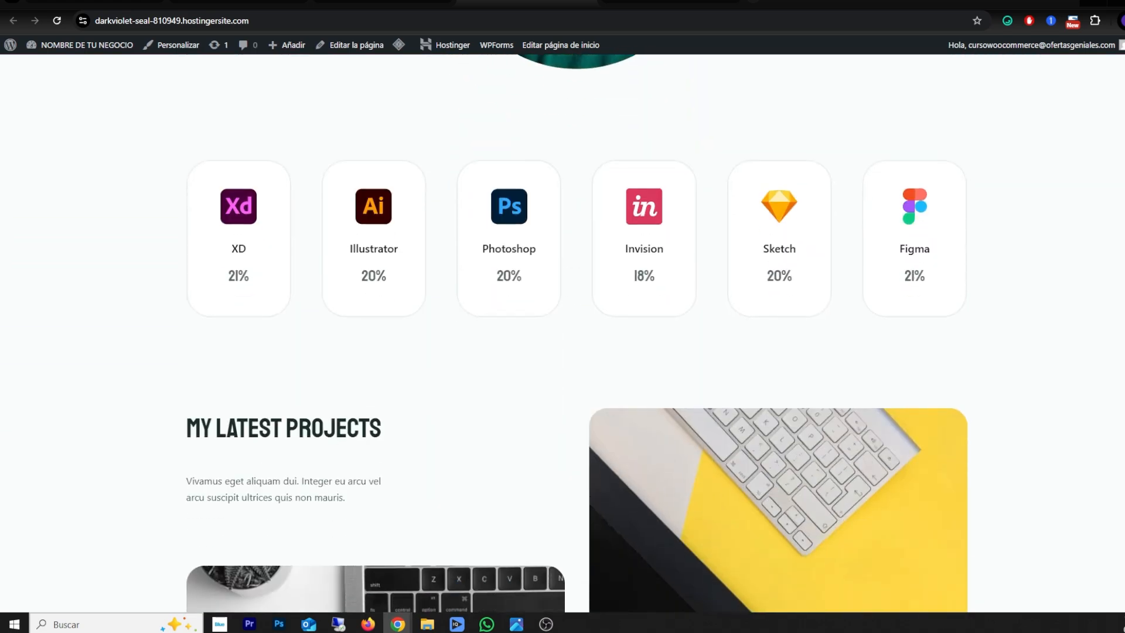
scroll(562, 334, "down", 20)
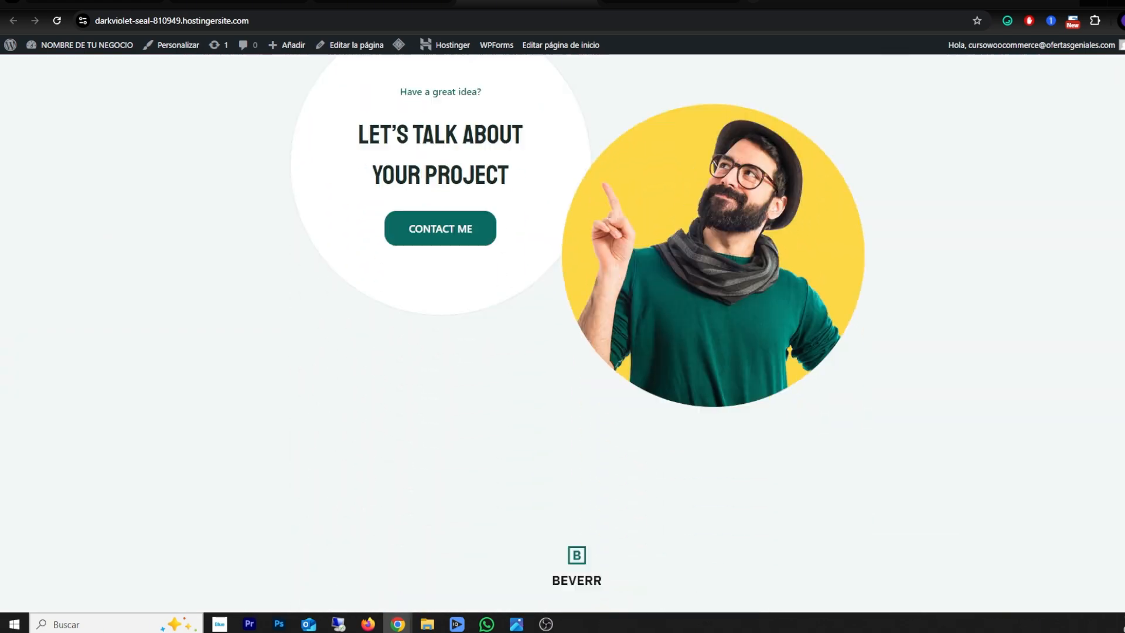
left_click_drag(1121, 544, 1112, 79)
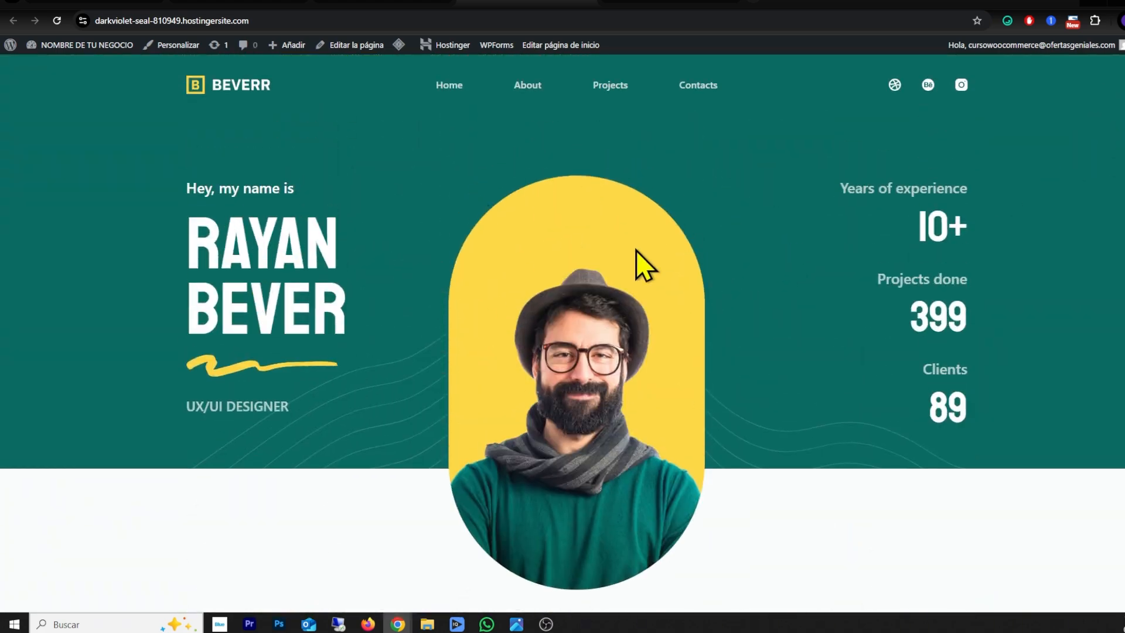
Open Personalizar, check General, then open the Header builder with Logo, Menu 1 and Socials.
left_click(162, 47)
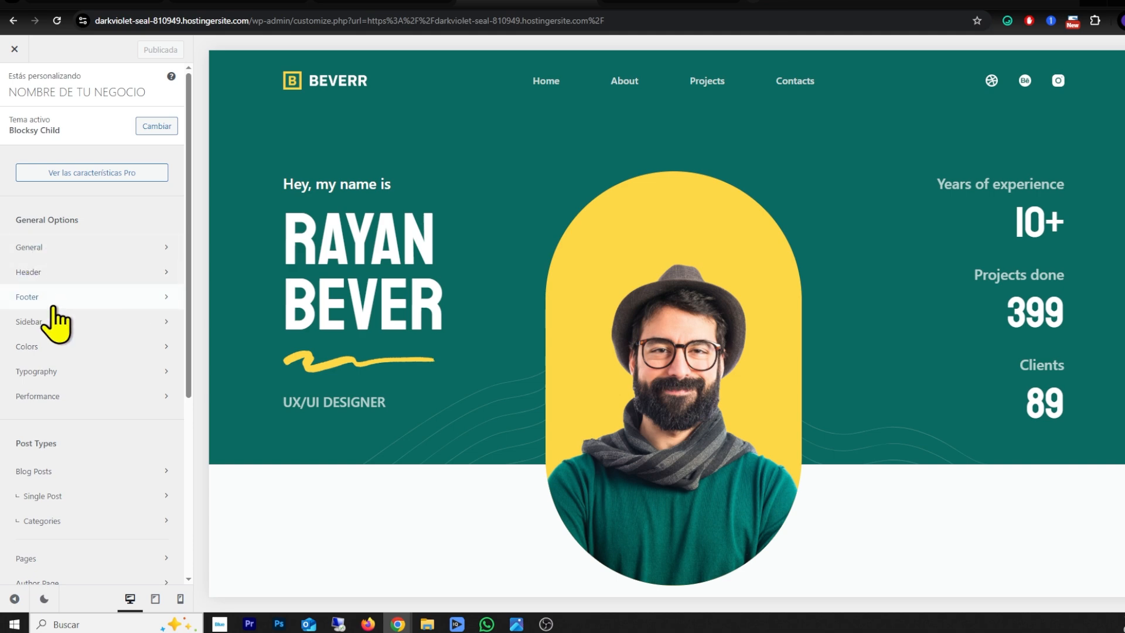
left_click(32, 247)
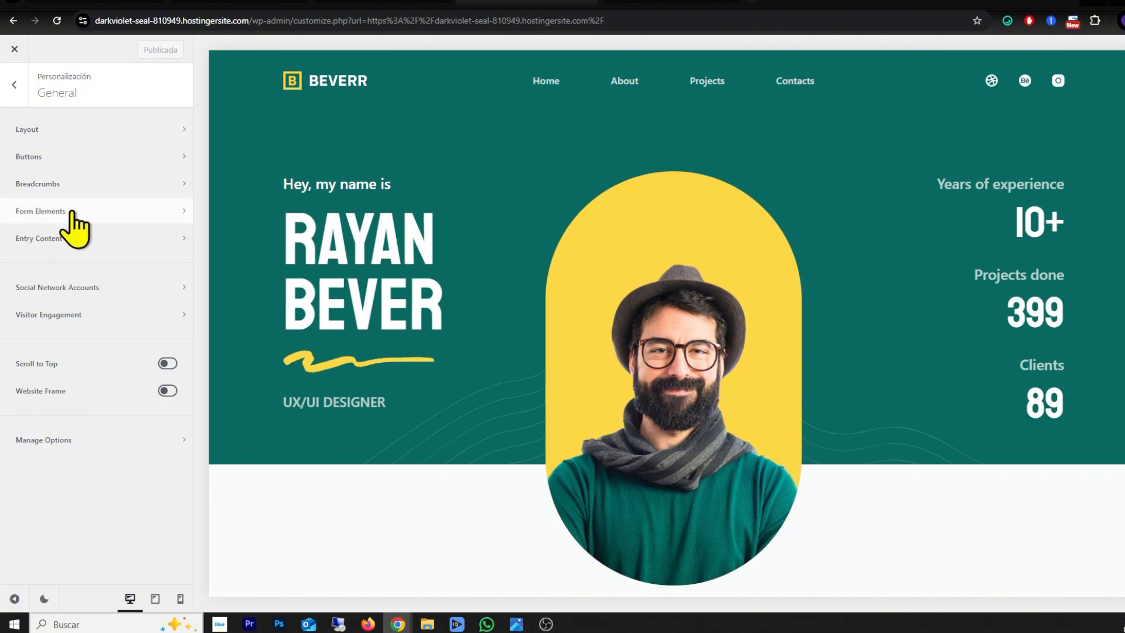
left_click(16, 97)
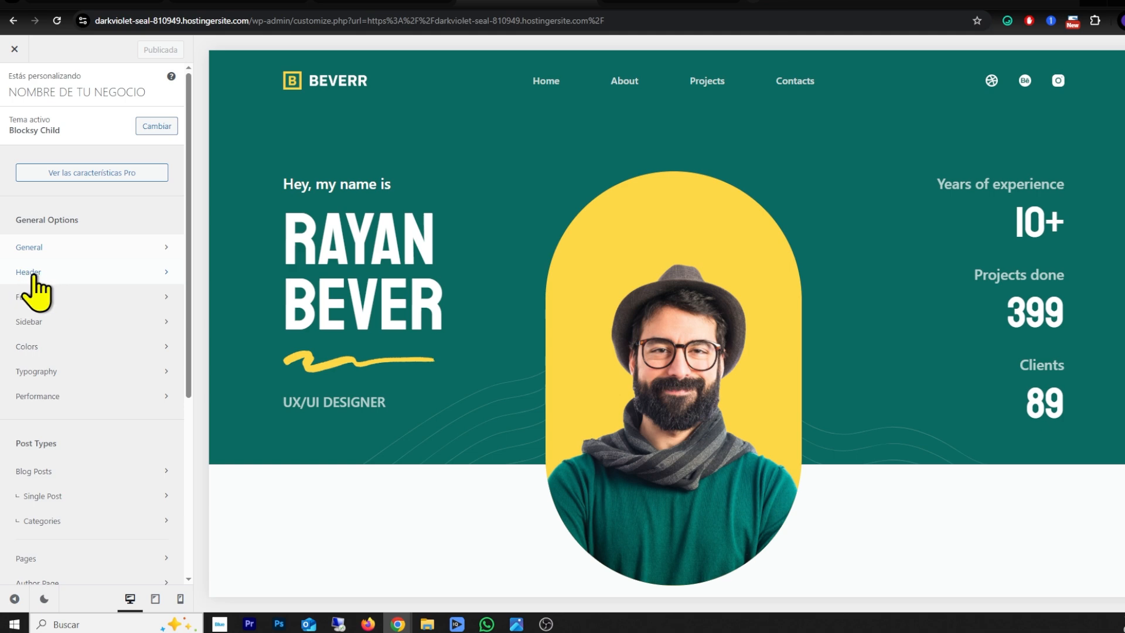
left_click(59, 274)
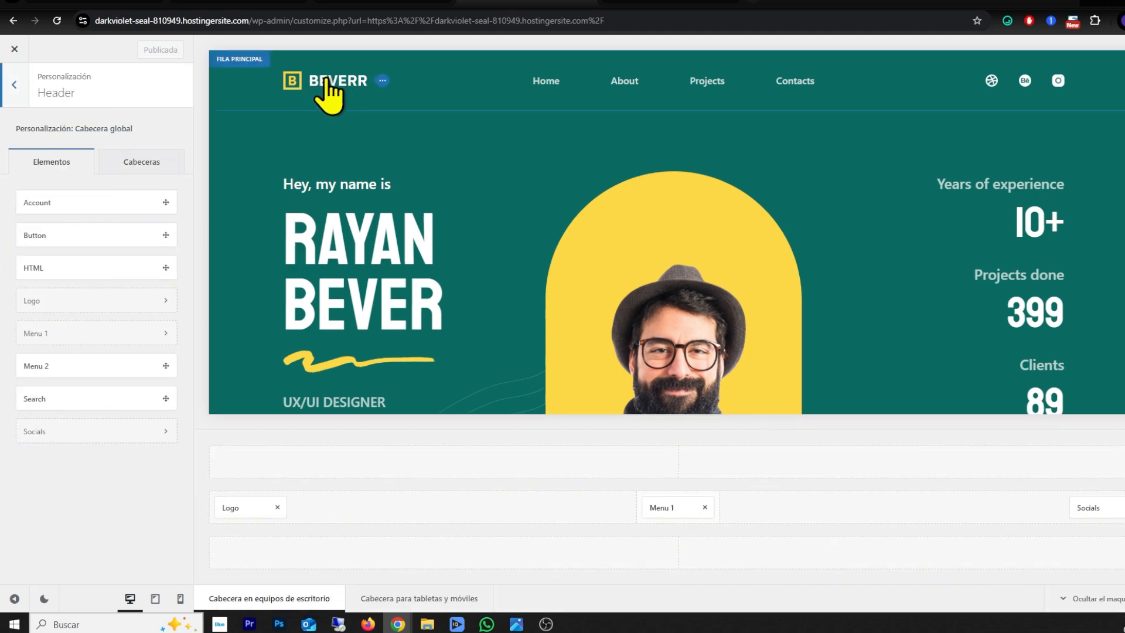
Replace the header logo with the uploaded tu-logo image.
left_click(241, 508)
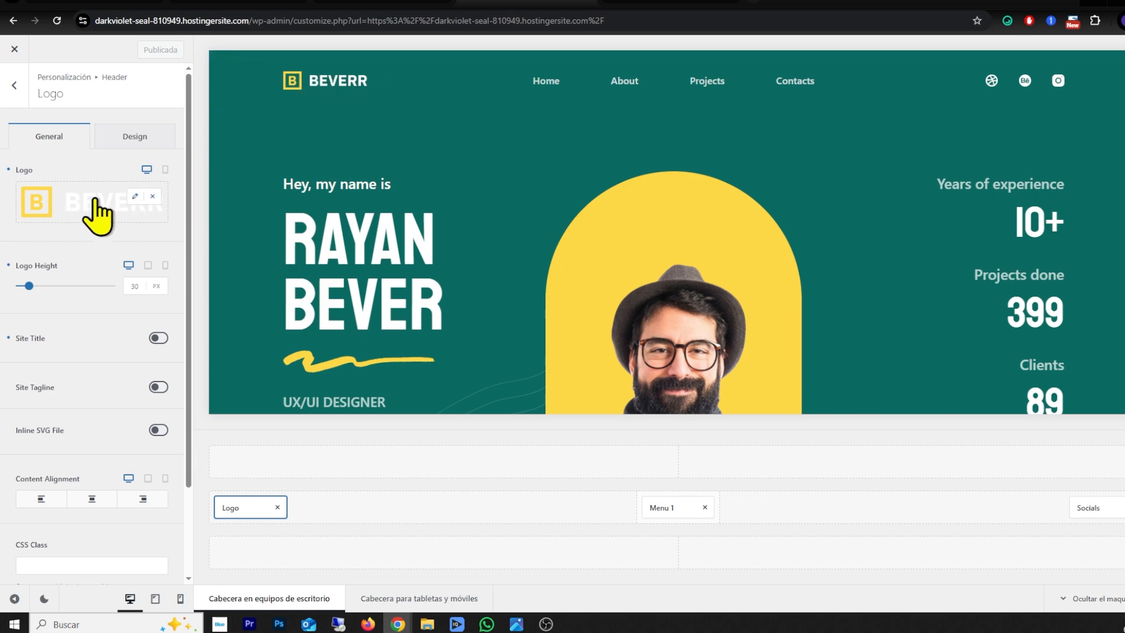
left_click(132, 198)
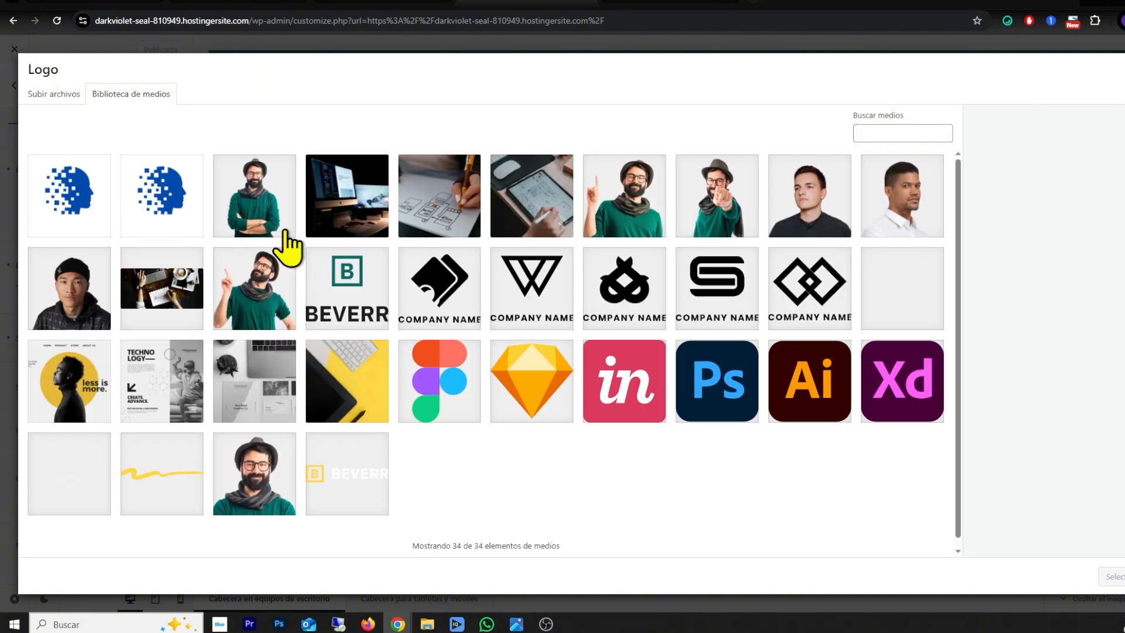
left_click(57, 97)
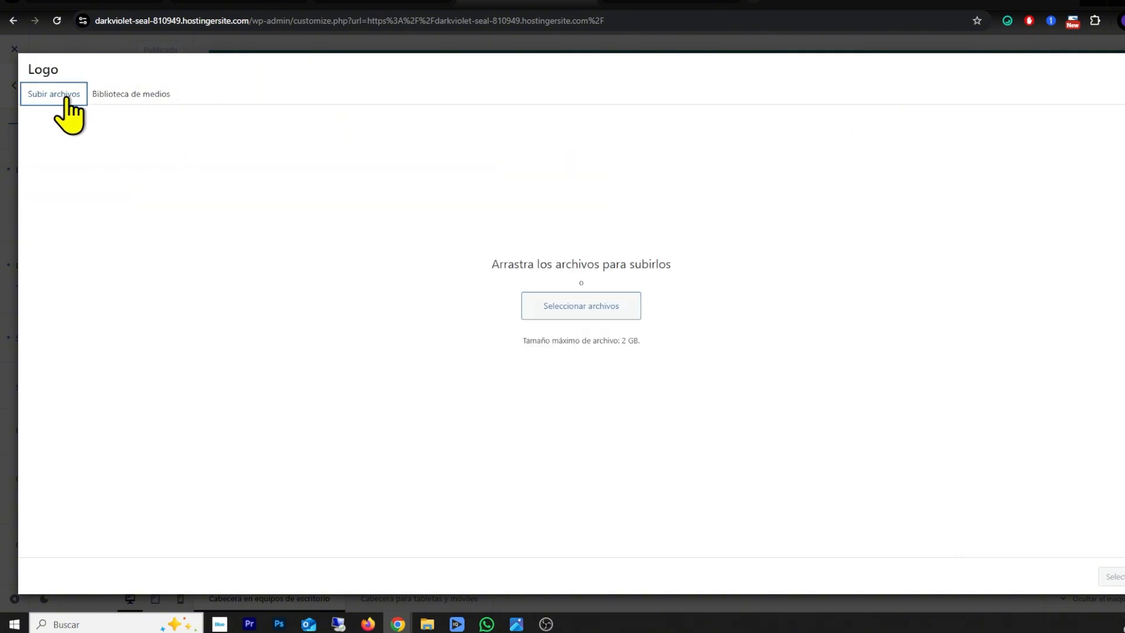
left_click(588, 316)
double_click(281, 94)
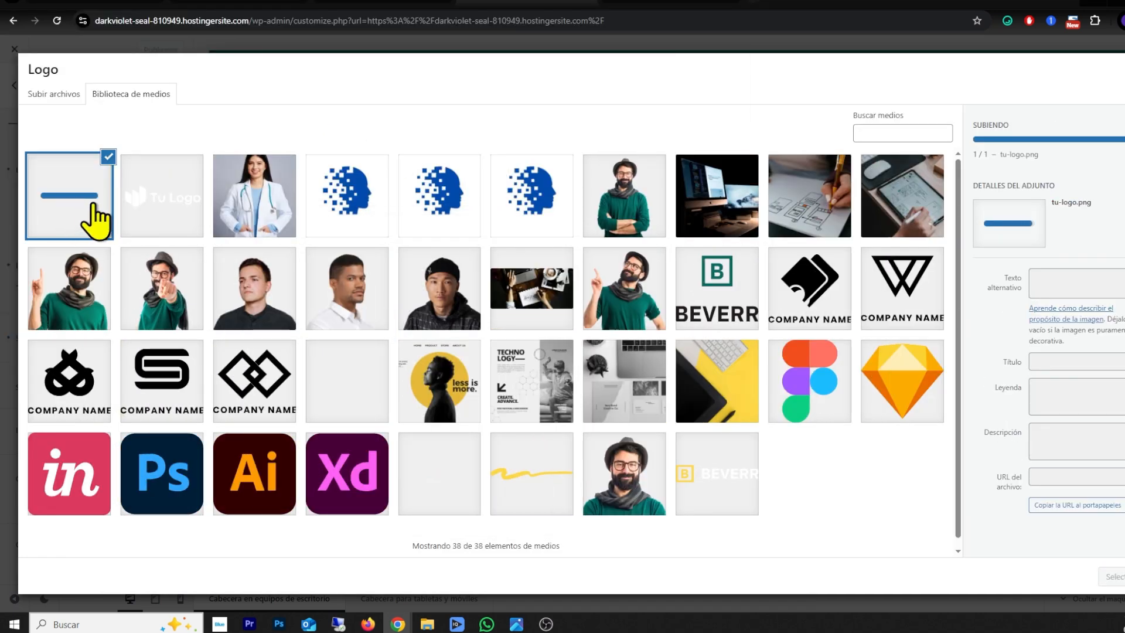
left_click(1112, 577)
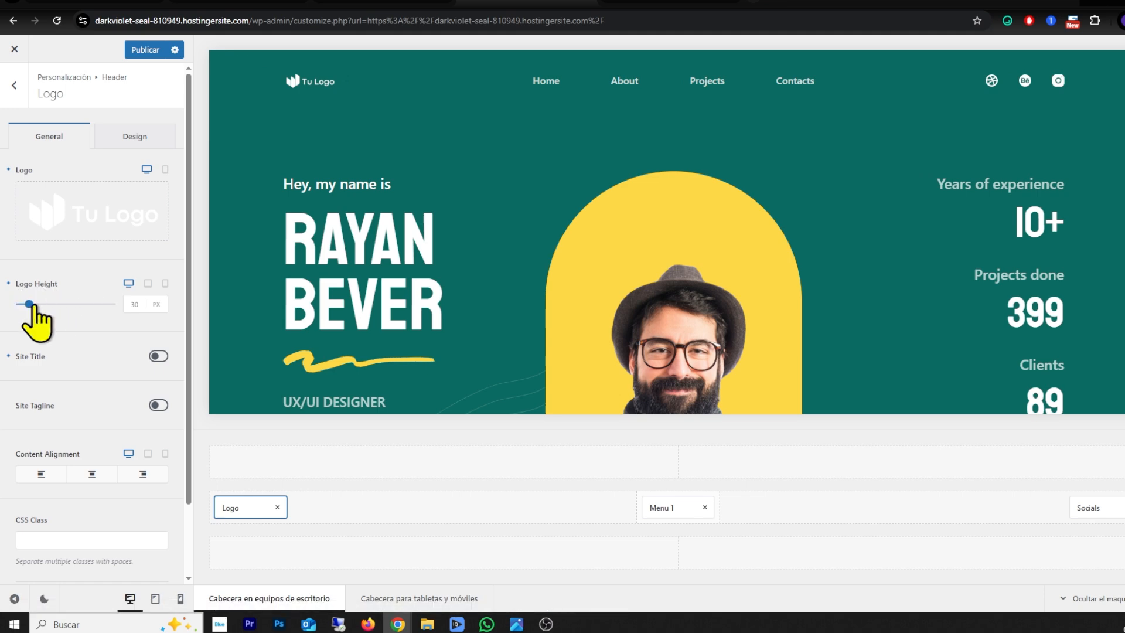
Set the logo height to 87 px and publish the change.
left_click_drag(29, 304, 45, 303)
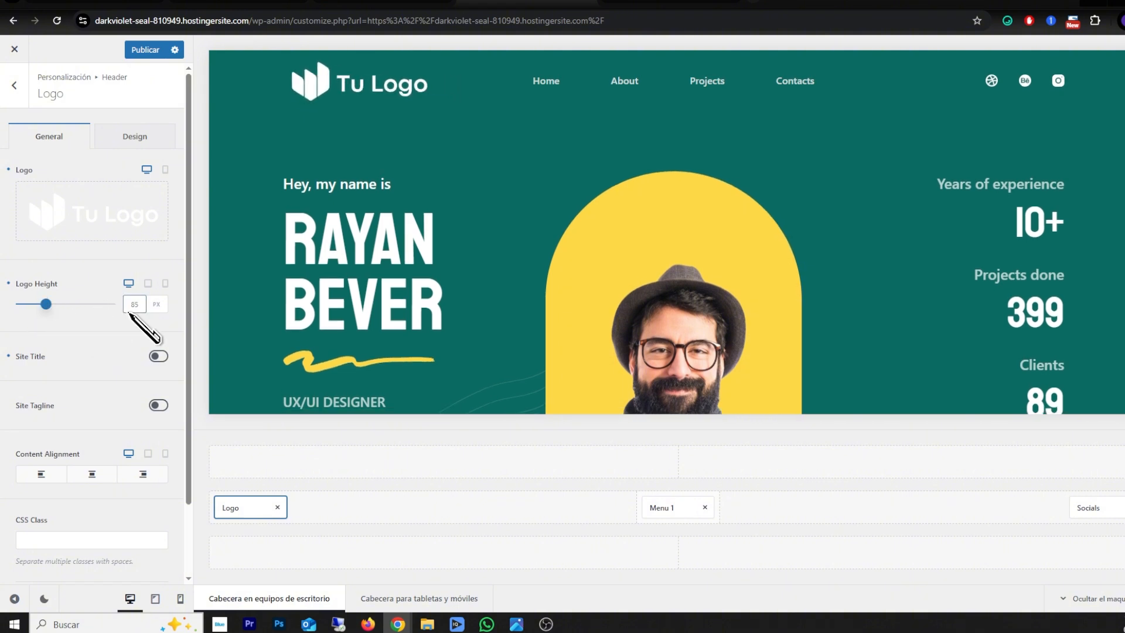
left_click_drag(45, 304, 47, 303)
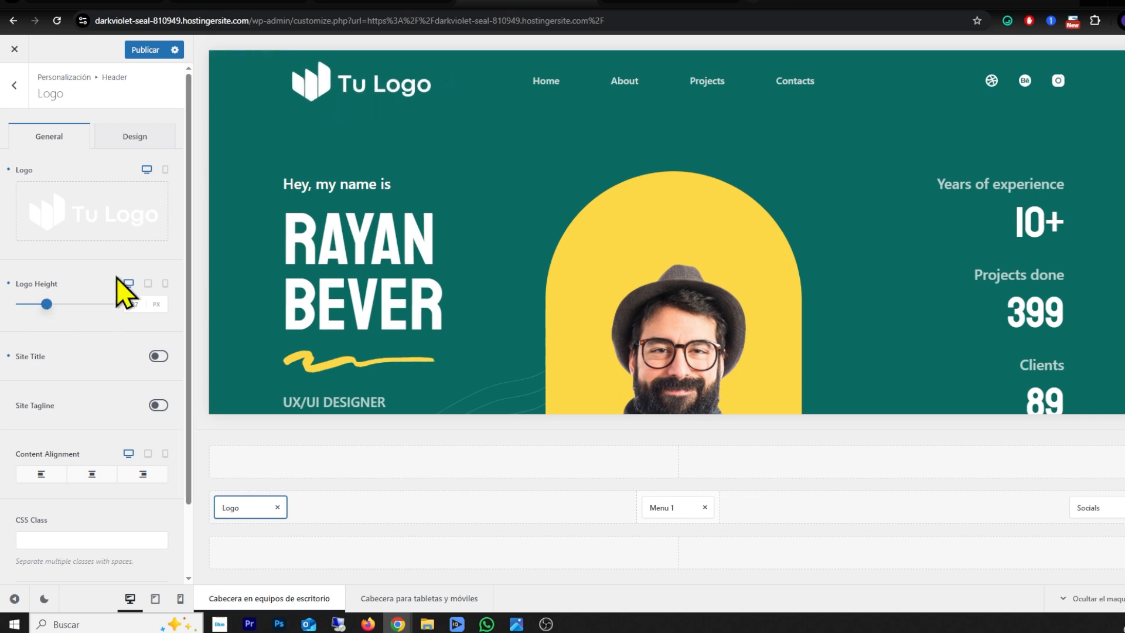
mouse_move(107, 215)
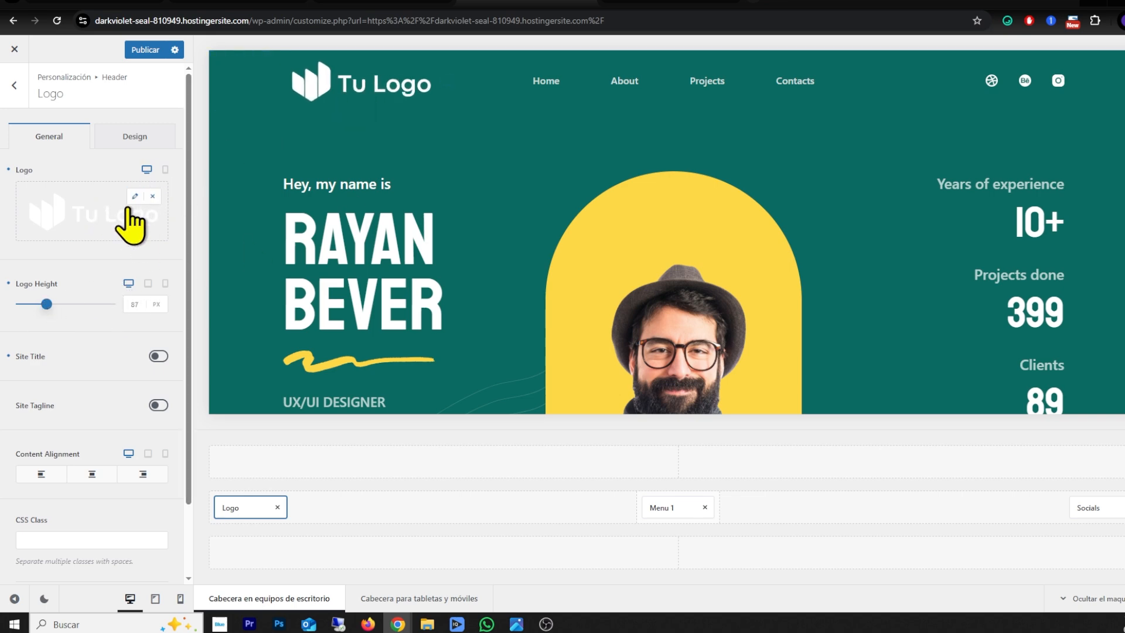
left_click(148, 50)
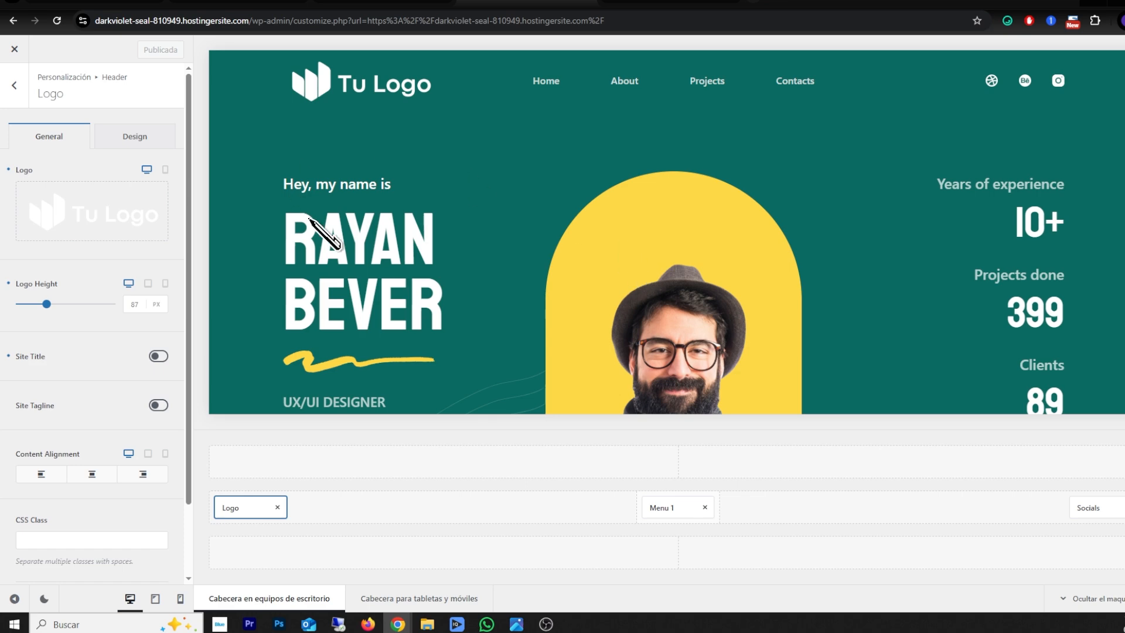
left_click(14, 89)
left_click(18, 91)
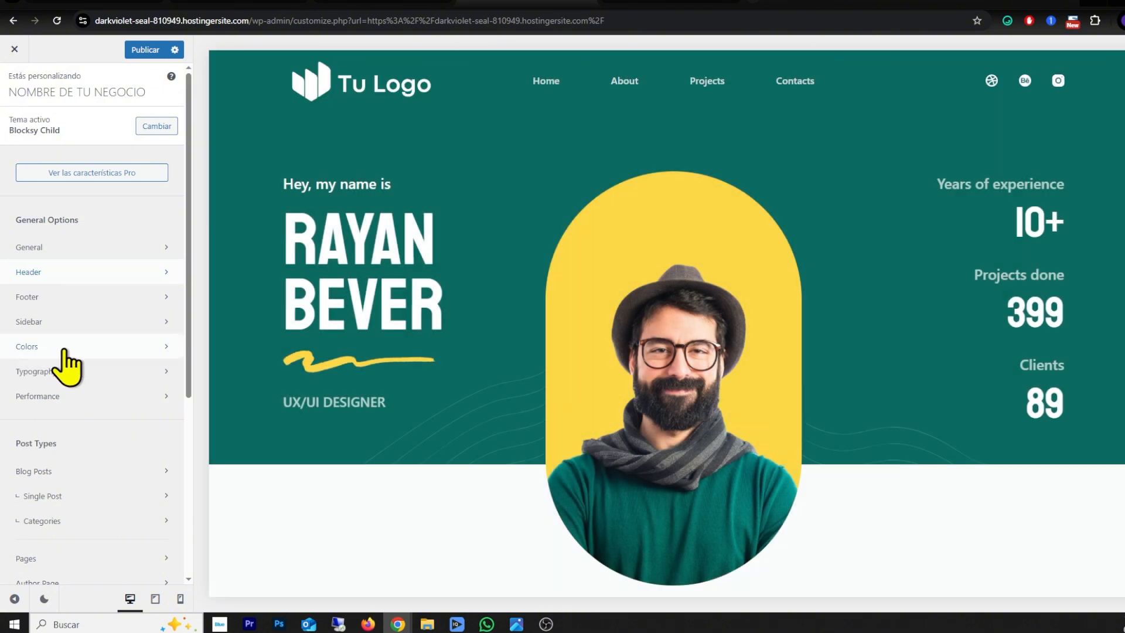
Try the blue Paleta #1 preset from the Colors palette options.
left_click(58, 349)
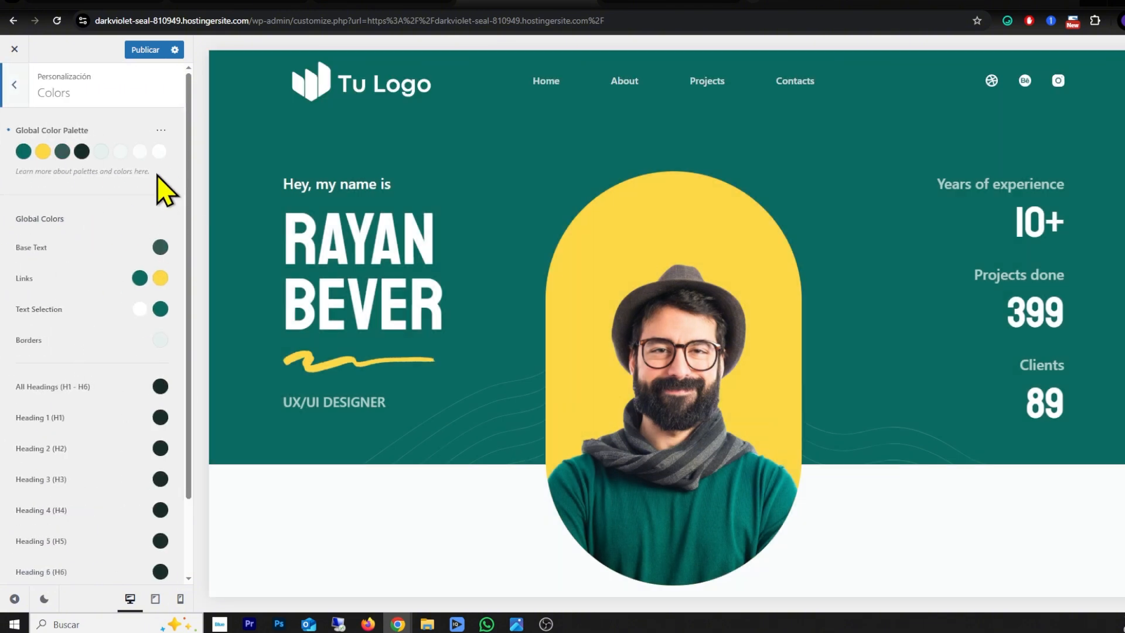
left_click(161, 131)
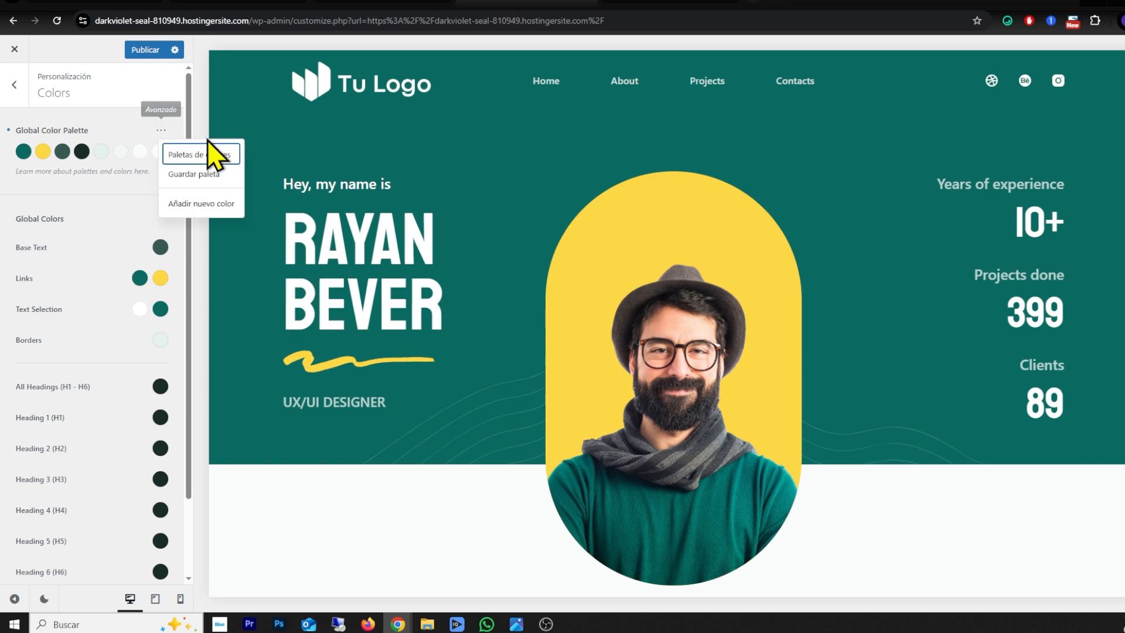
left_click(209, 155)
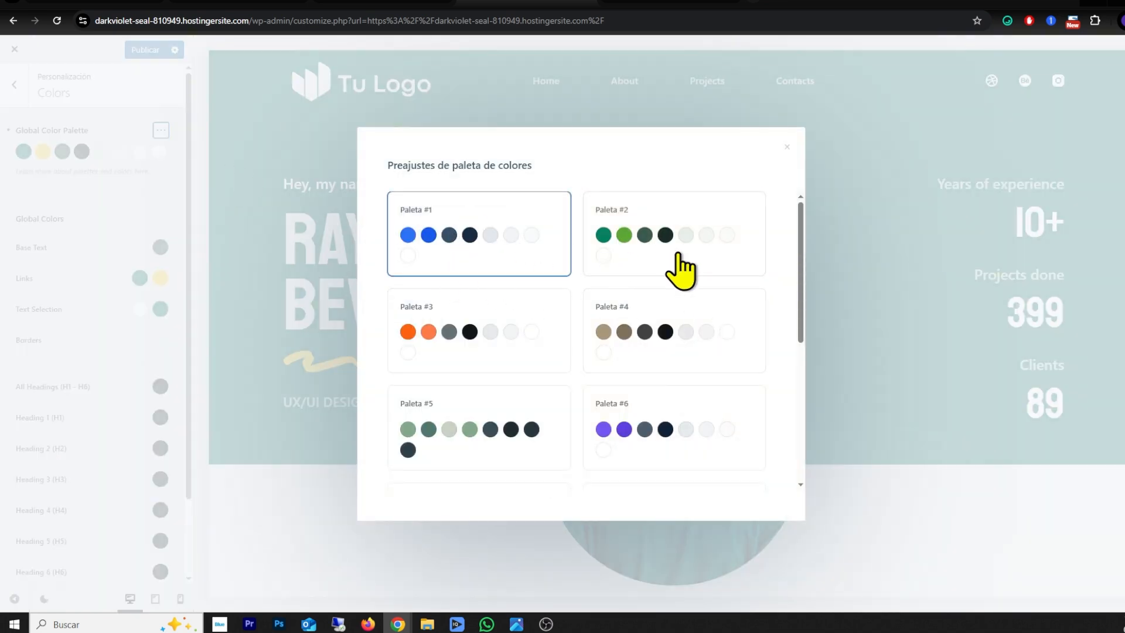
scroll(640, 389, "down", 5)
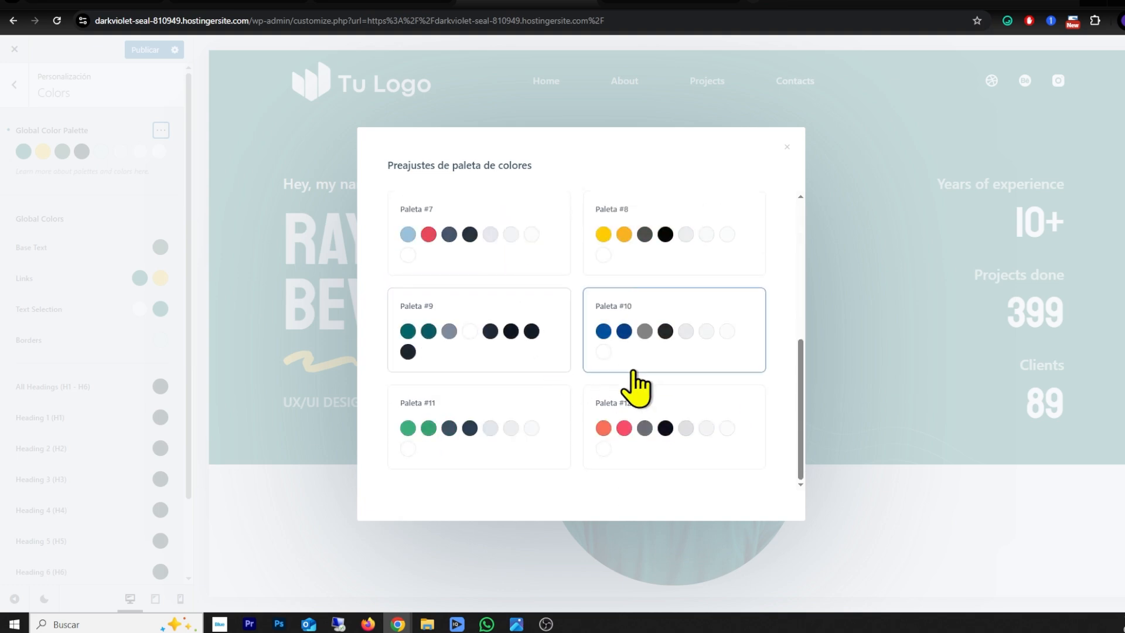
scroll(678, 394, "up", 5)
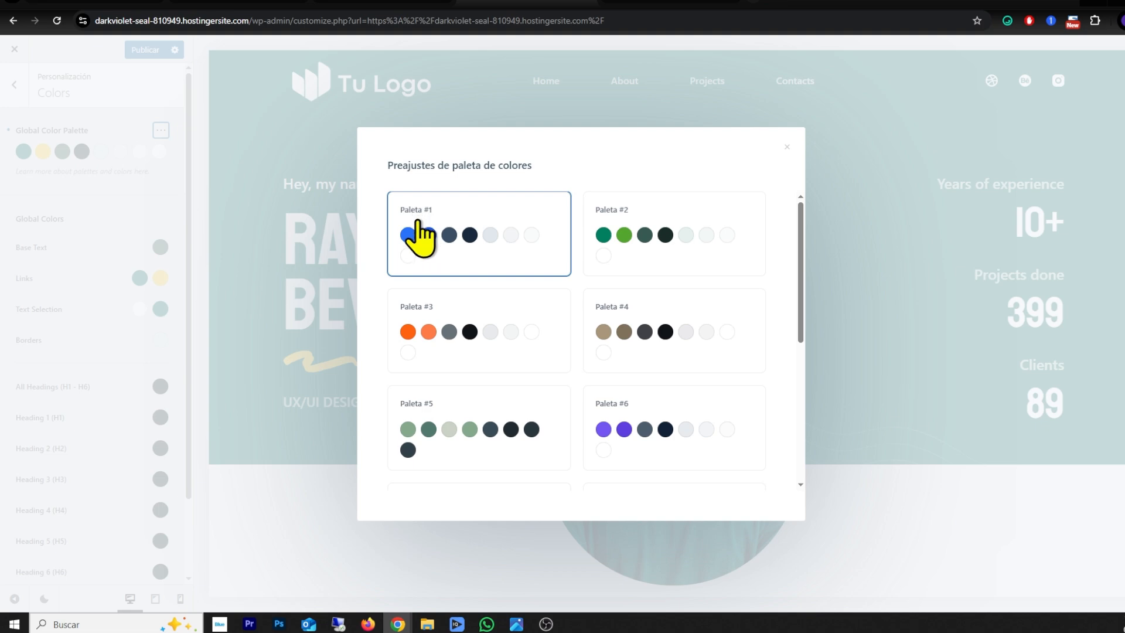
left_click(467, 224)
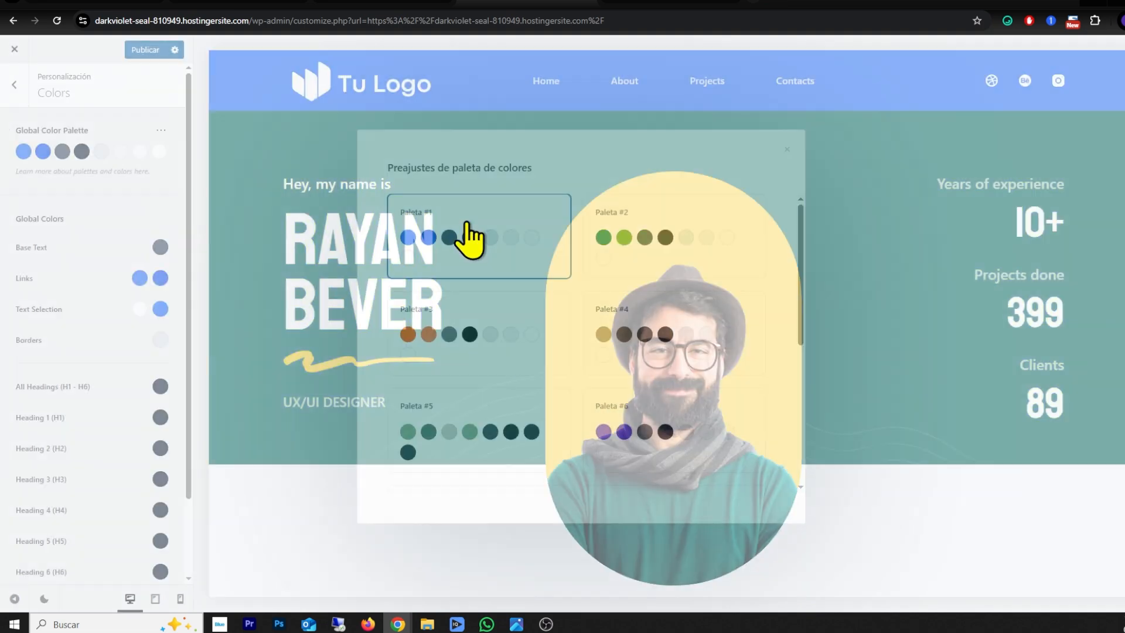
scroll(505, 272, "down", 15)
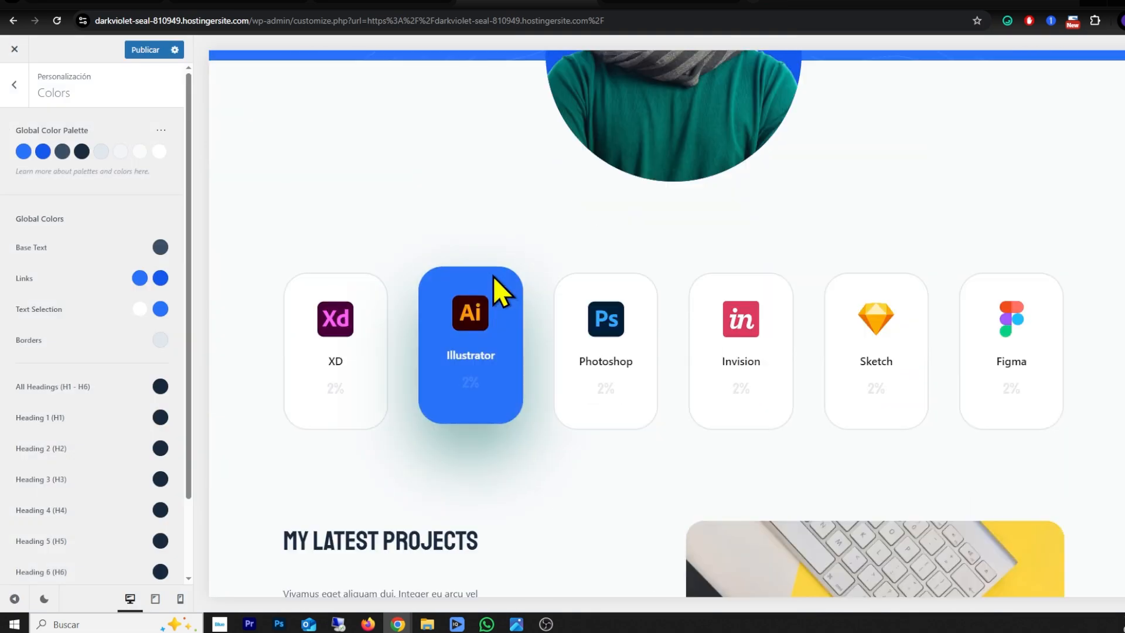
scroll(736, 301, "up", 15)
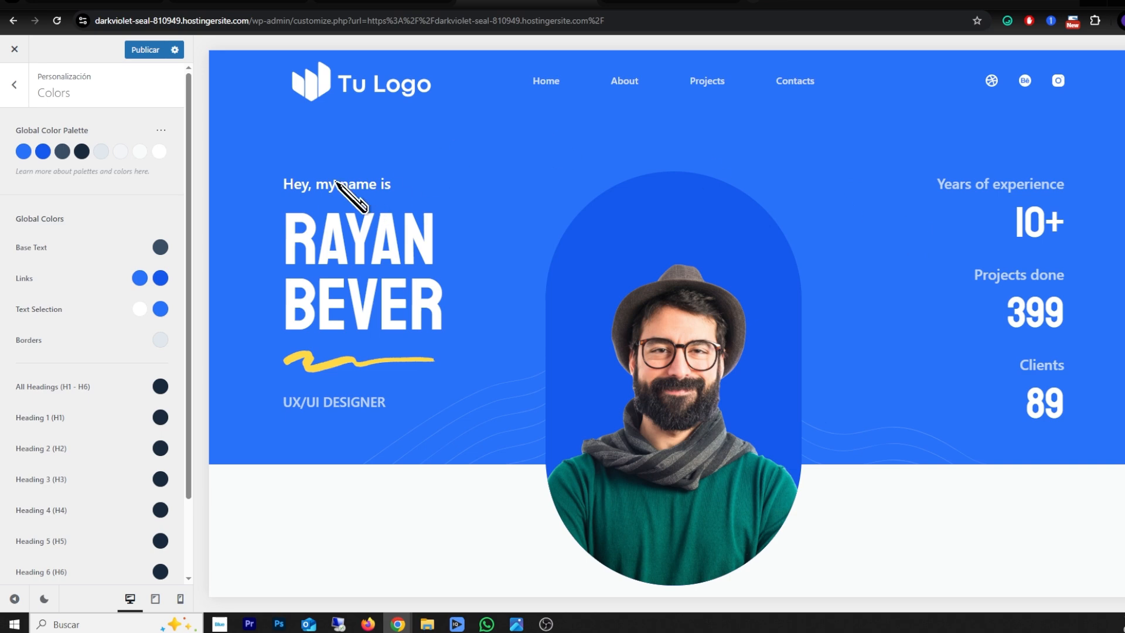
Switch to the purple Paleta #6 preset and publish it.
left_click(162, 130)
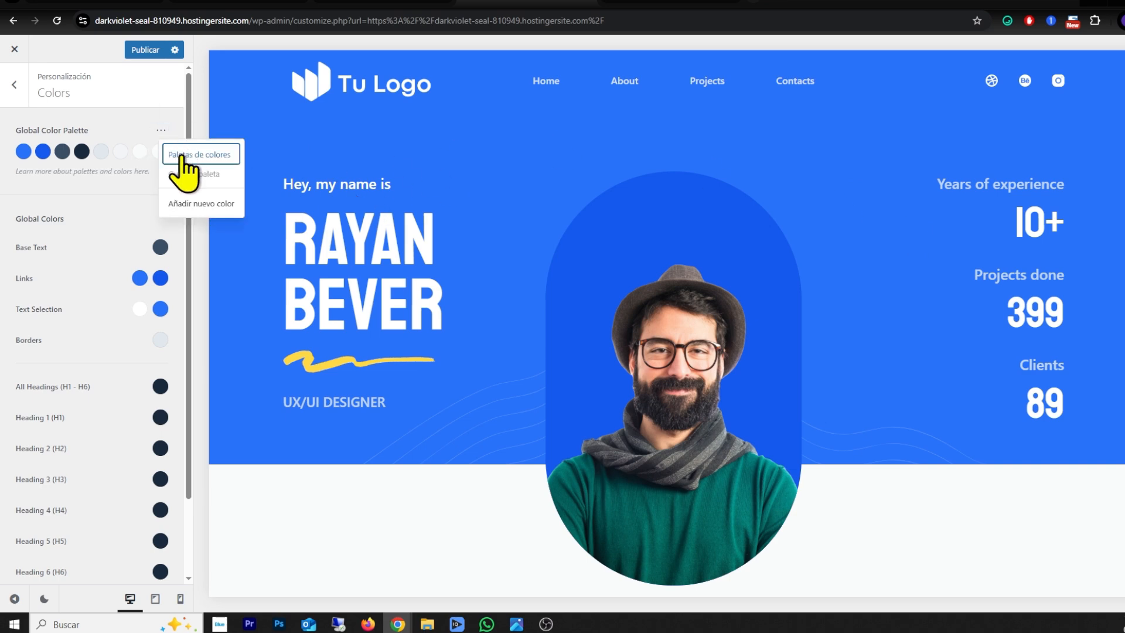
left_click(183, 156)
scroll(653, 311, "down", 5)
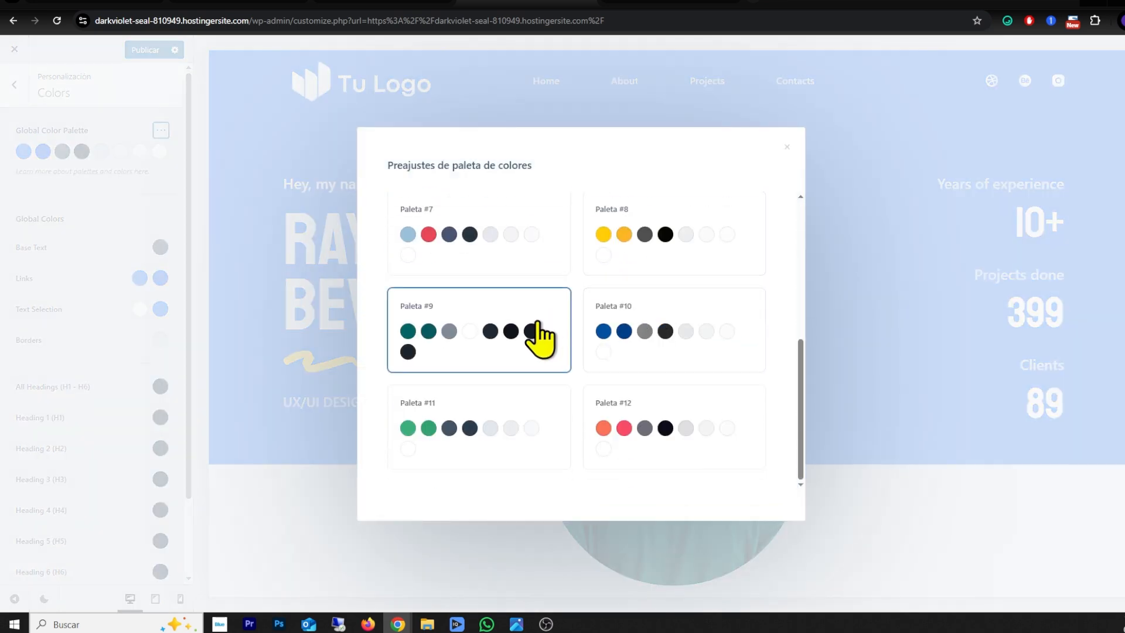
scroll(702, 402, "up", 5)
scroll(527, 302, "down", 5)
scroll(527, 319, "up", 4)
scroll(613, 332, "down", 2)
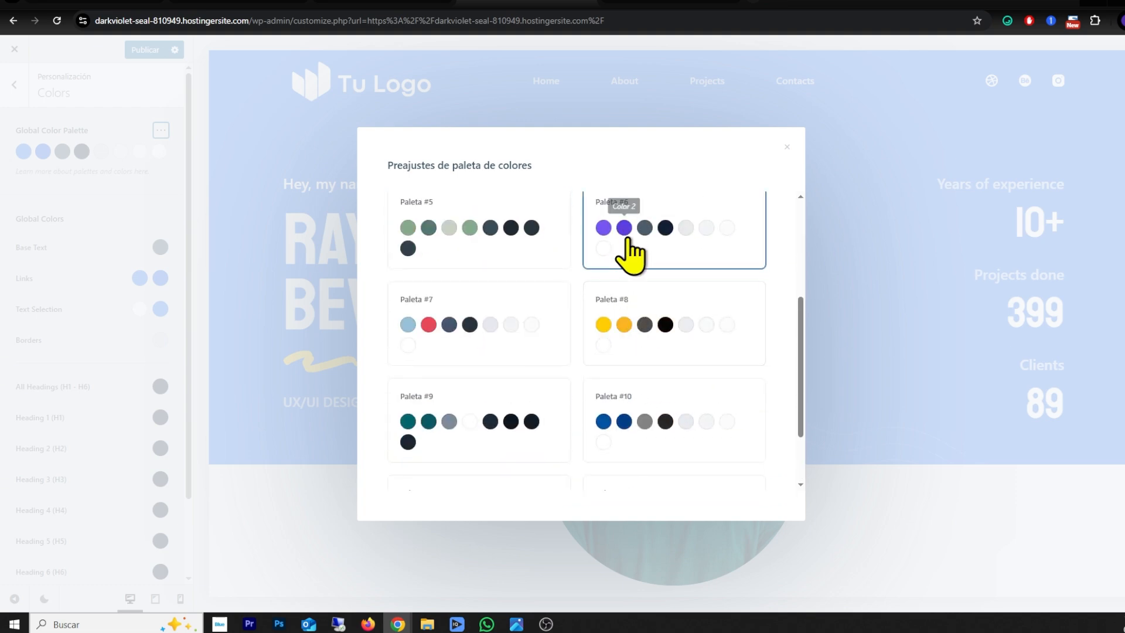
left_click(655, 237)
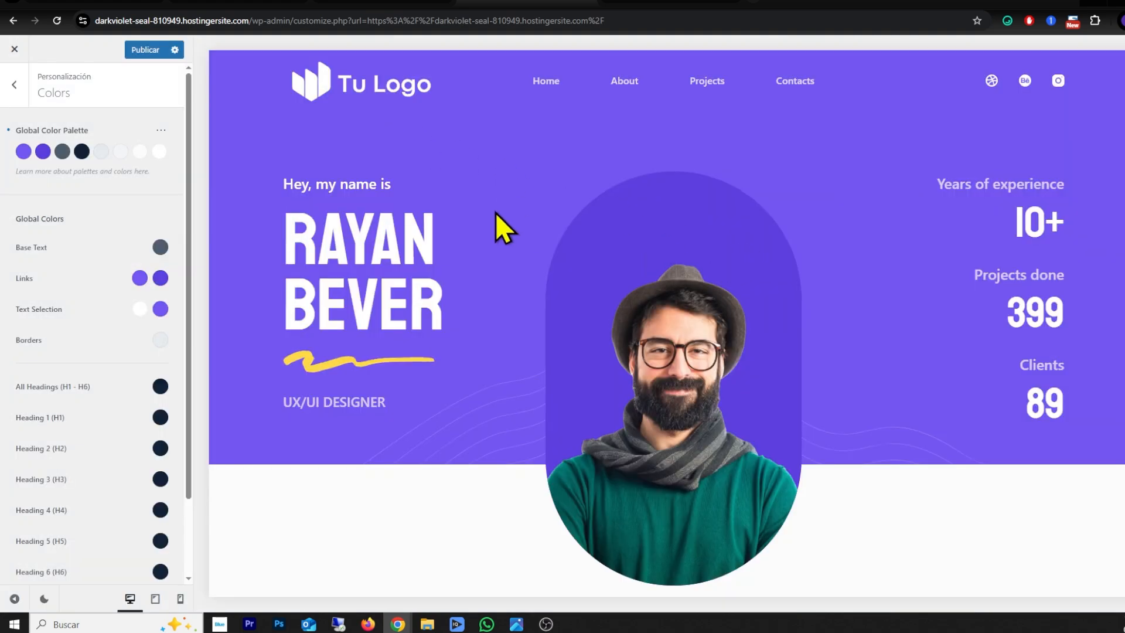
scroll(509, 229, "down", 10)
scroll(579, 269, "up", 10)
left_click(140, 50)
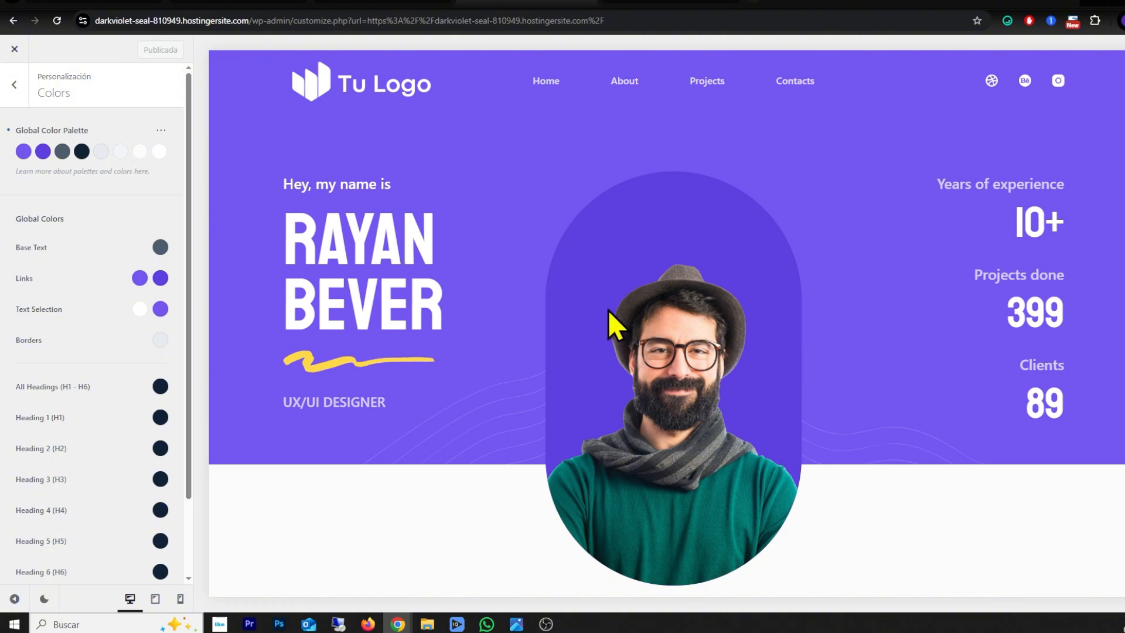
left_click(14, 49)
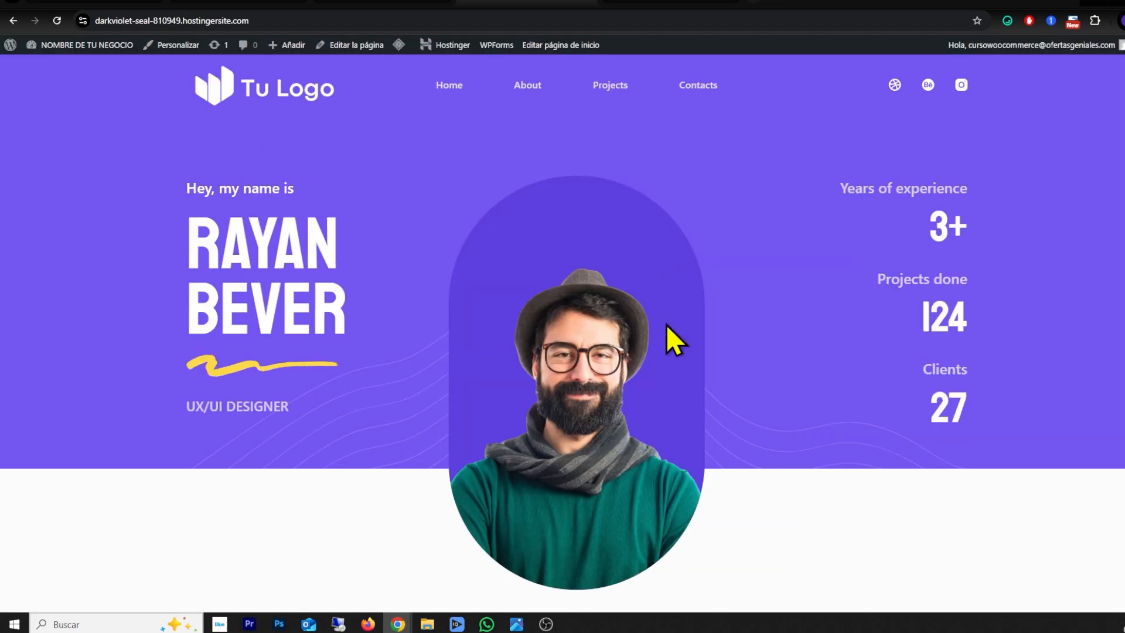
scroll(564, 336, "down", 15)
scroll(564, 341, "up", 15)
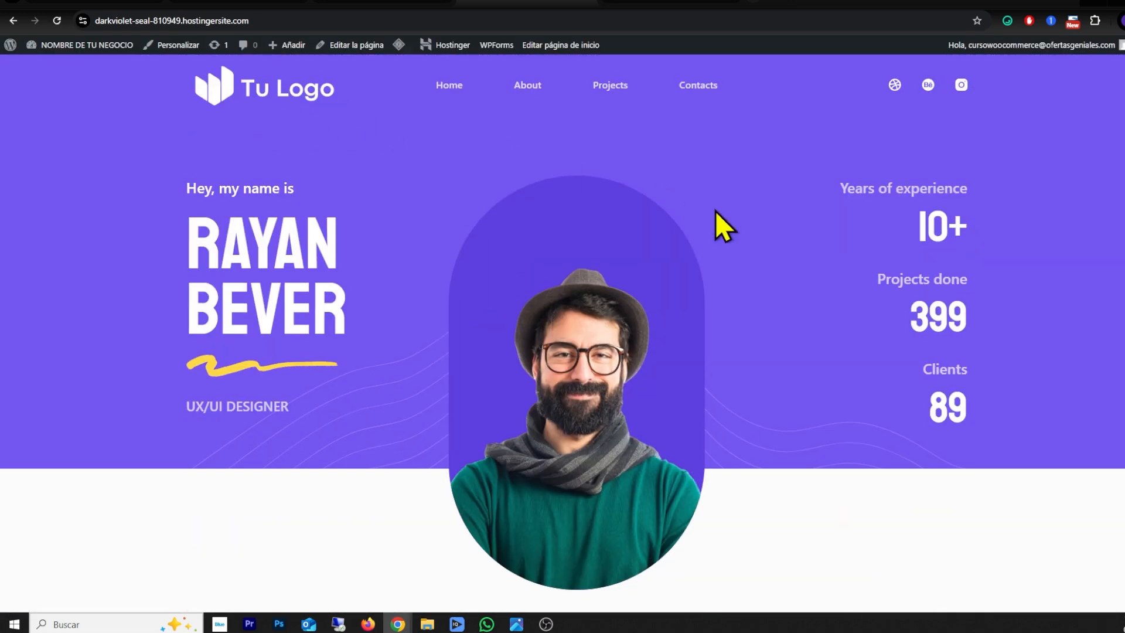
scroll(721, 246, "down", 7)
scroll(735, 314, "up", 7)
scroll(484, 299, "down", 15)
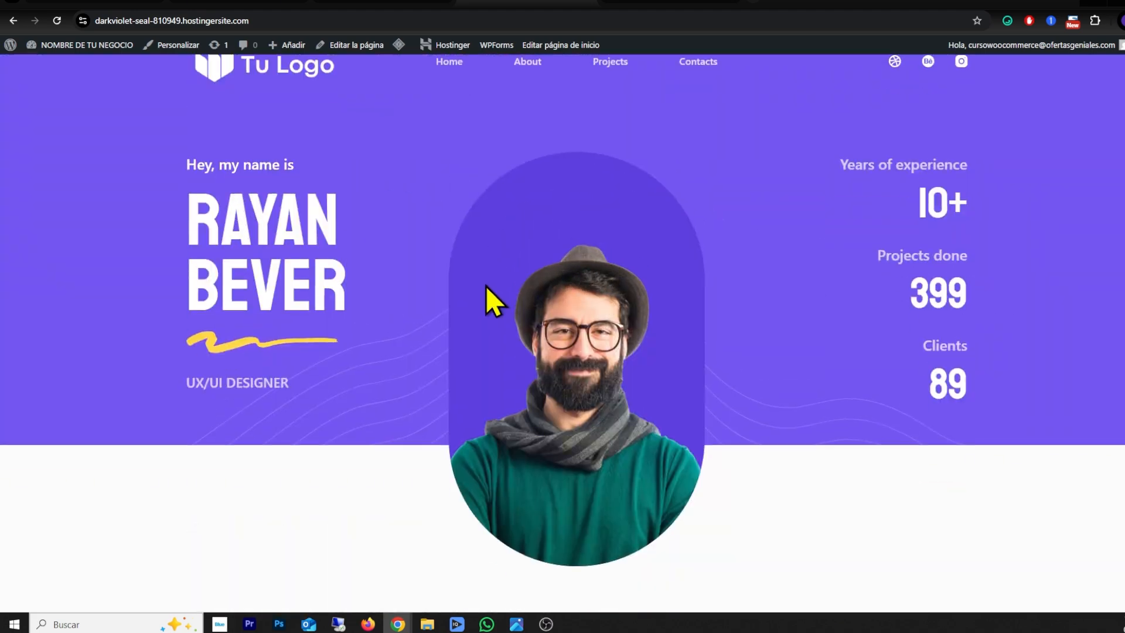
scroll(514, 288, "up", 12)
scroll(521, 155, "up", 3)
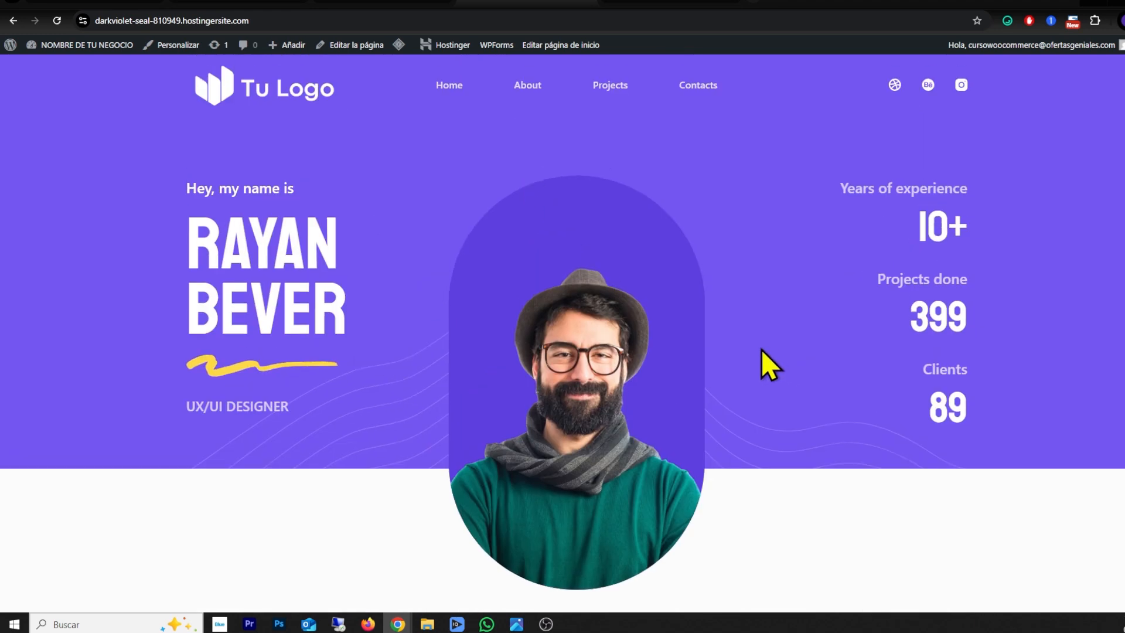
Open the Home page in the block editor and dismiss the welcome dialog.
left_click(354, 47)
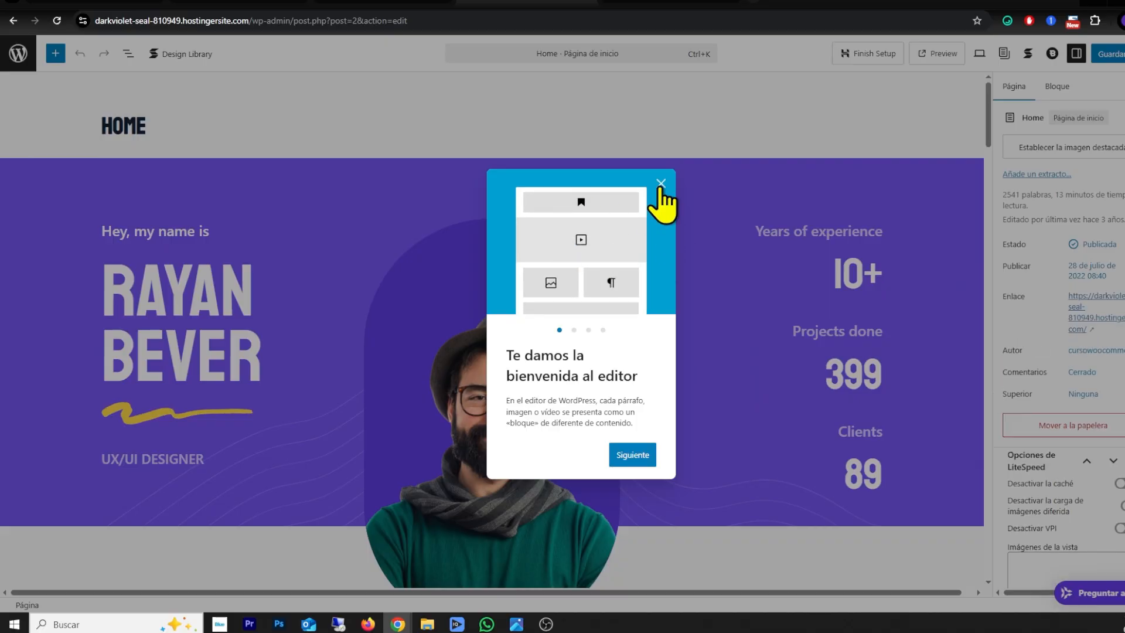
left_click(660, 182)
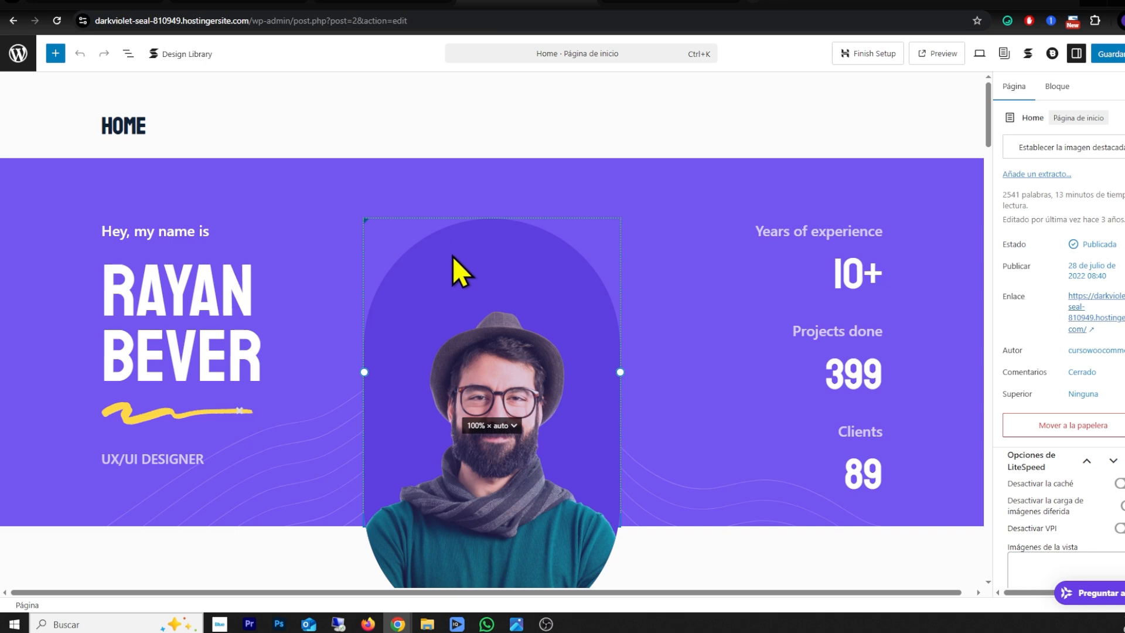
scroll(658, 334, "down", 4)
scroll(838, 352, "up", 1)
scroll(838, 352, "up", 4)
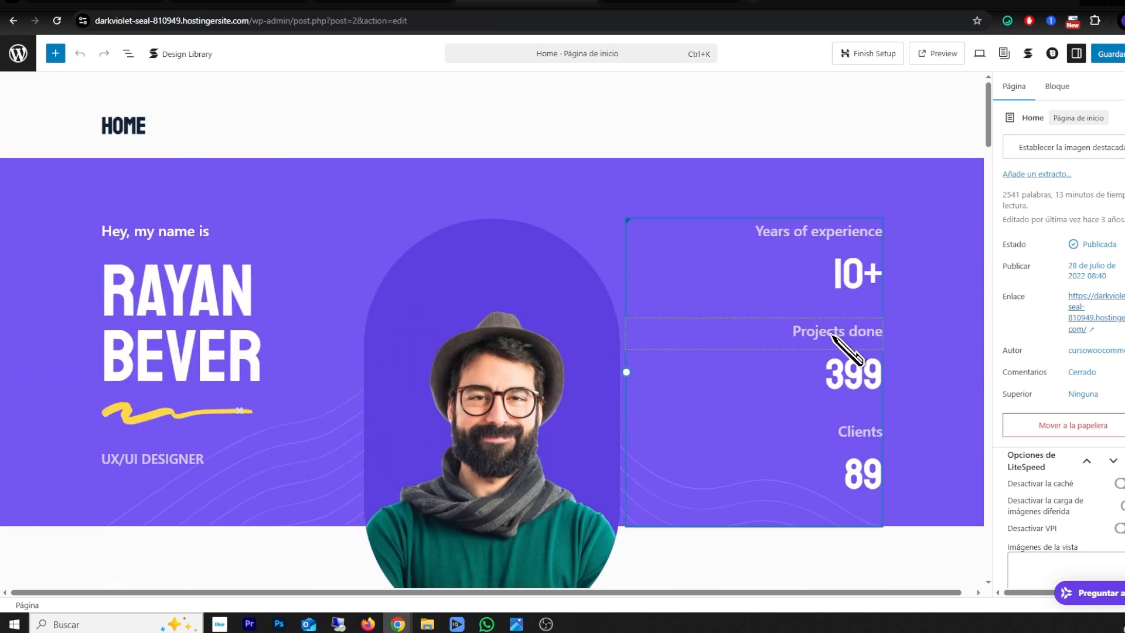
scroll(840, 351, "down", 4)
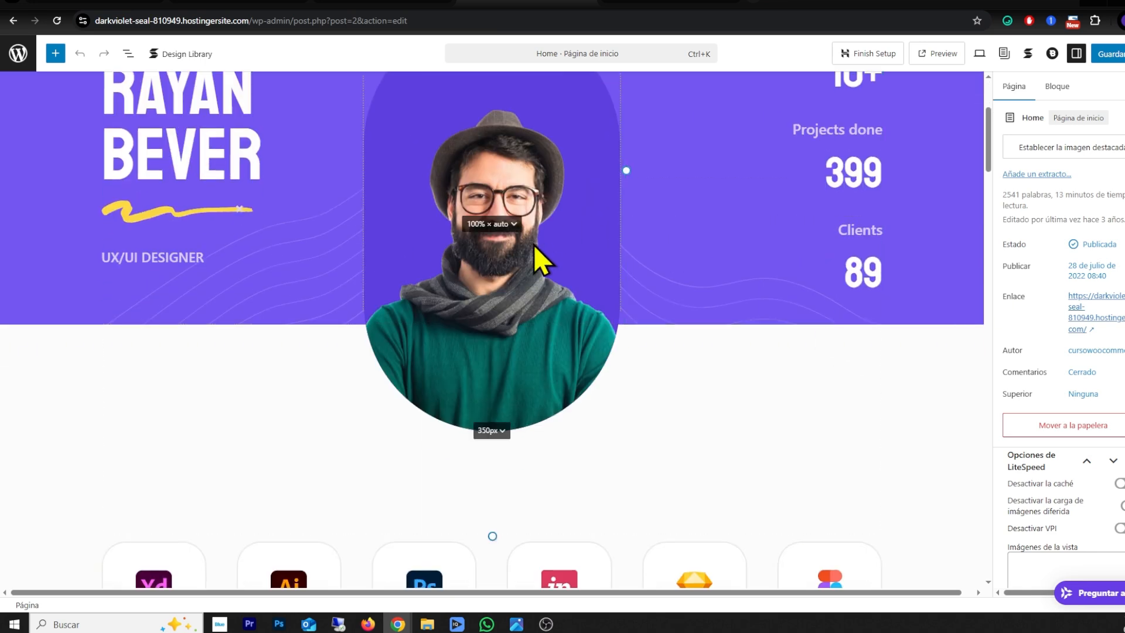
Replace the hero photo with the picture of the man pointing upward.
left_click(497, 199)
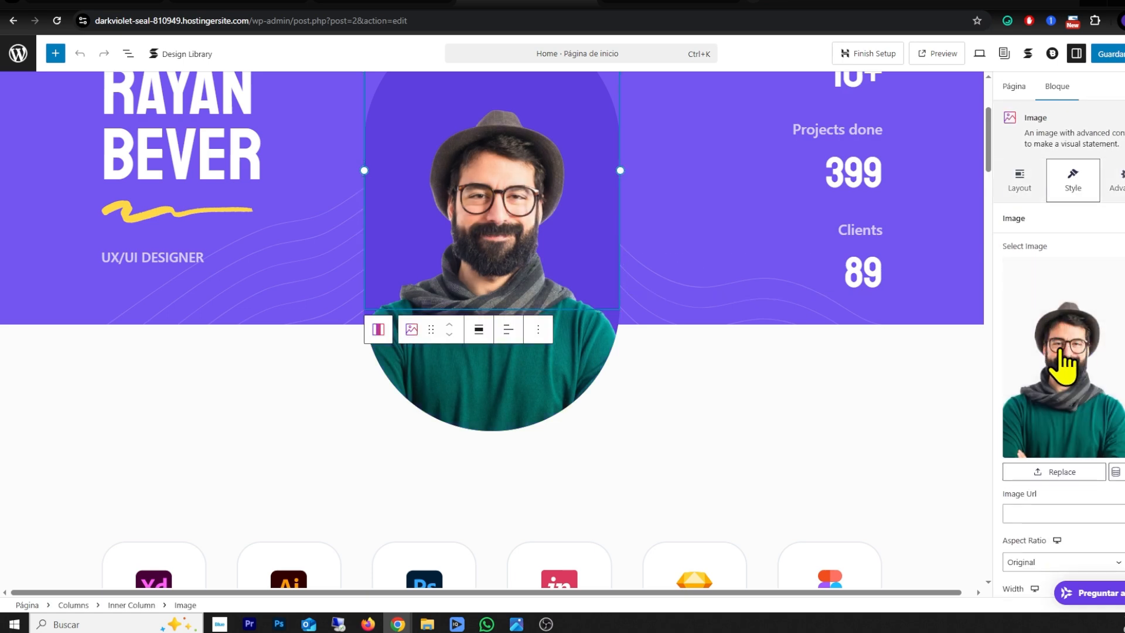
left_click(1072, 469)
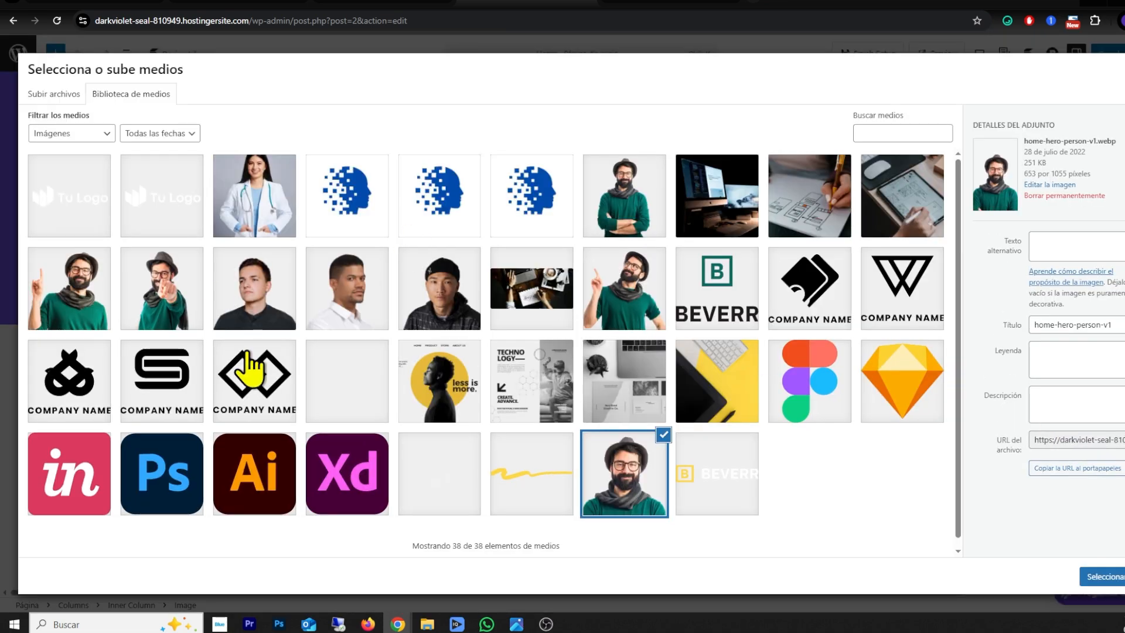
left_click(631, 296)
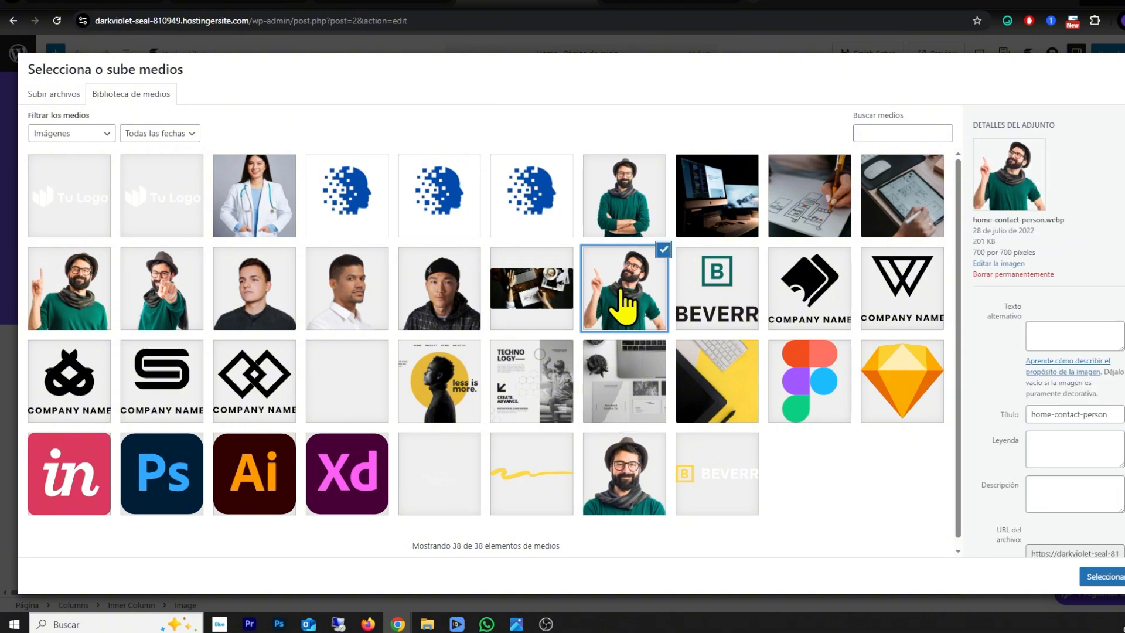
left_click(1094, 578)
scroll(527, 244, "up", 3)
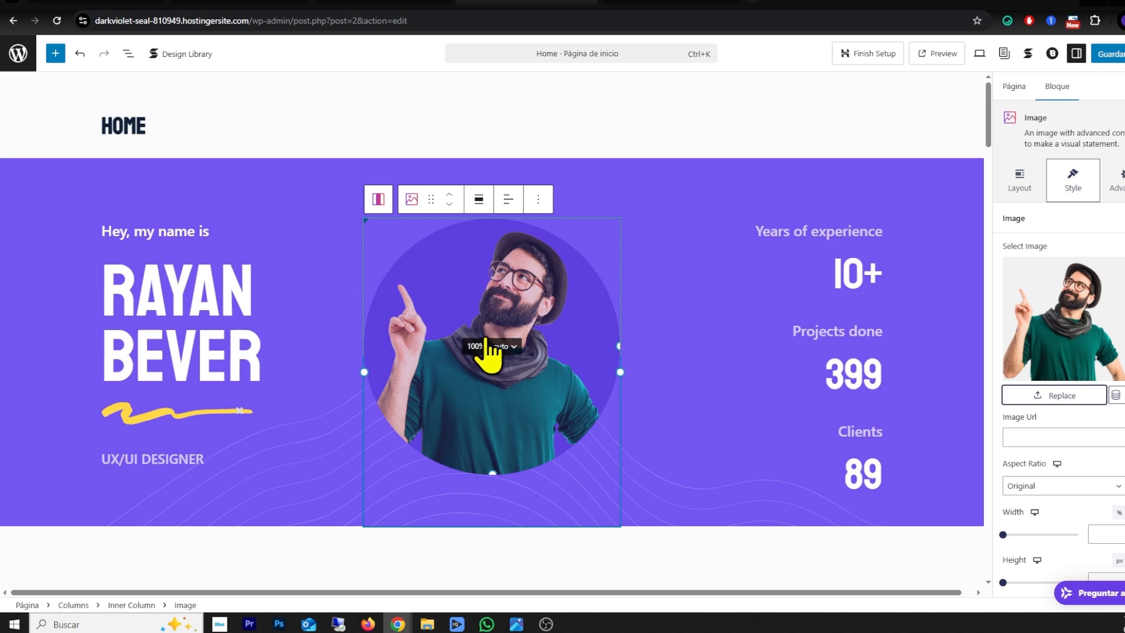
left_click(158, 305)
Rewrite the hero heading's name and change the years-of-experience counter from 10+ to 20+.
left_click_drag(125, 285, 264, 346)
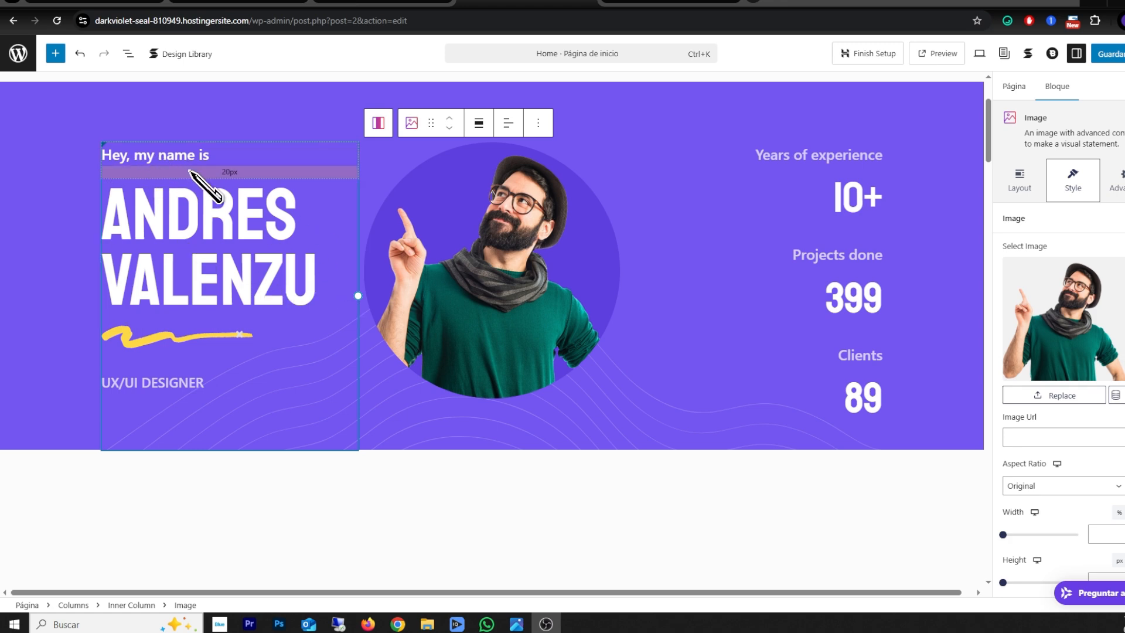
left_click(838, 201)
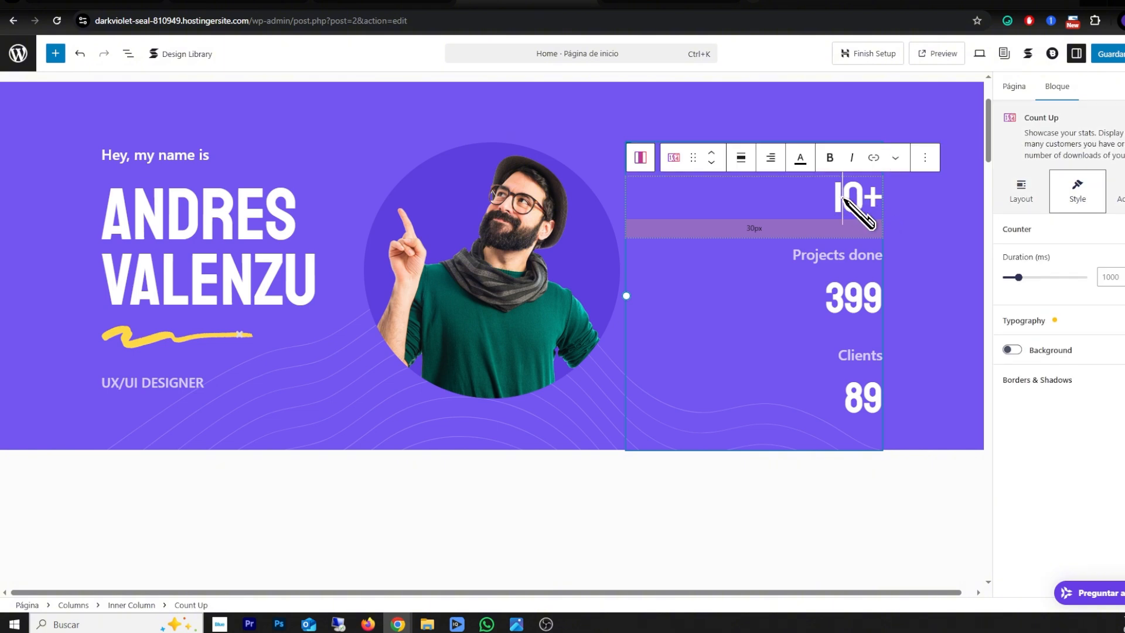
key("BackSpace")
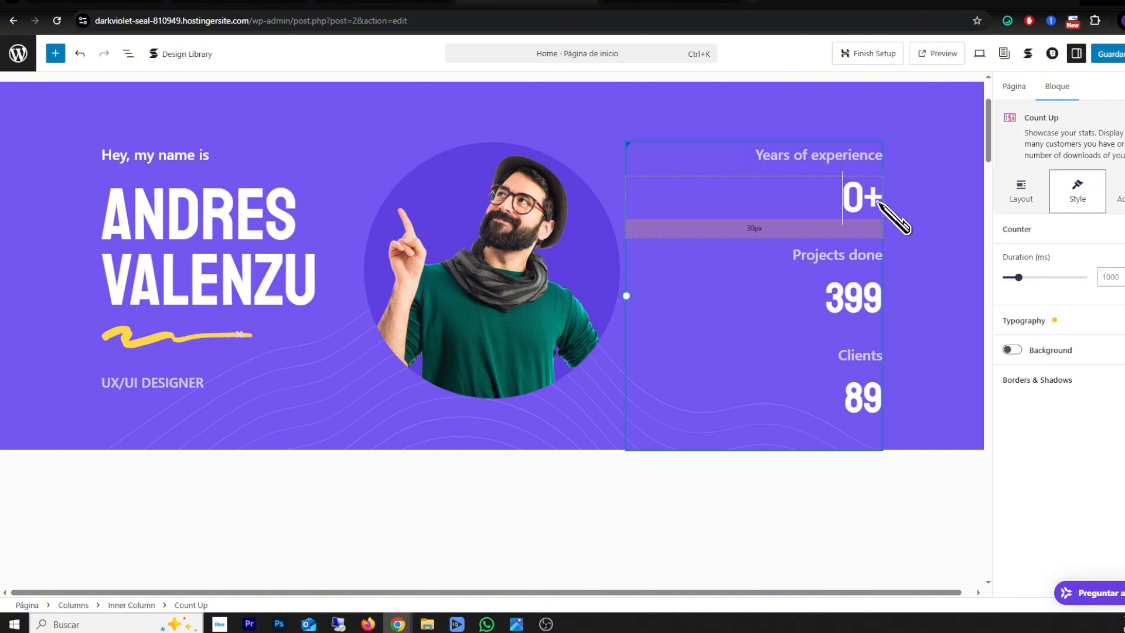
scroll(404, 281, "down", 7)
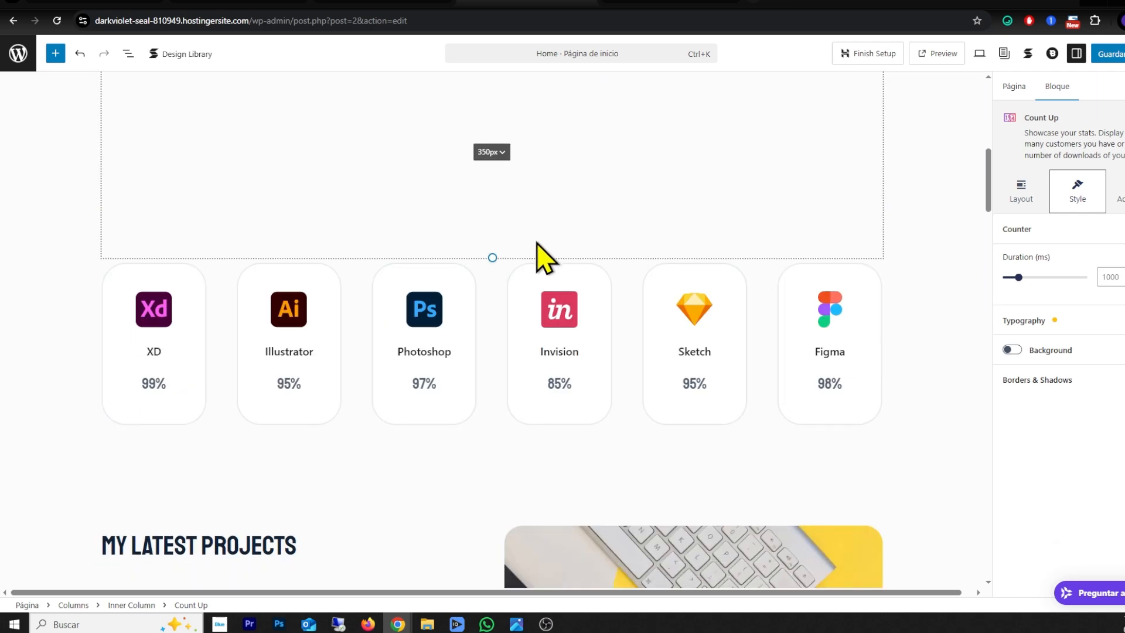
scroll(542, 276, "up", 4)
scroll(535, 268, "up", 5)
scroll(557, 258, "down", 9)
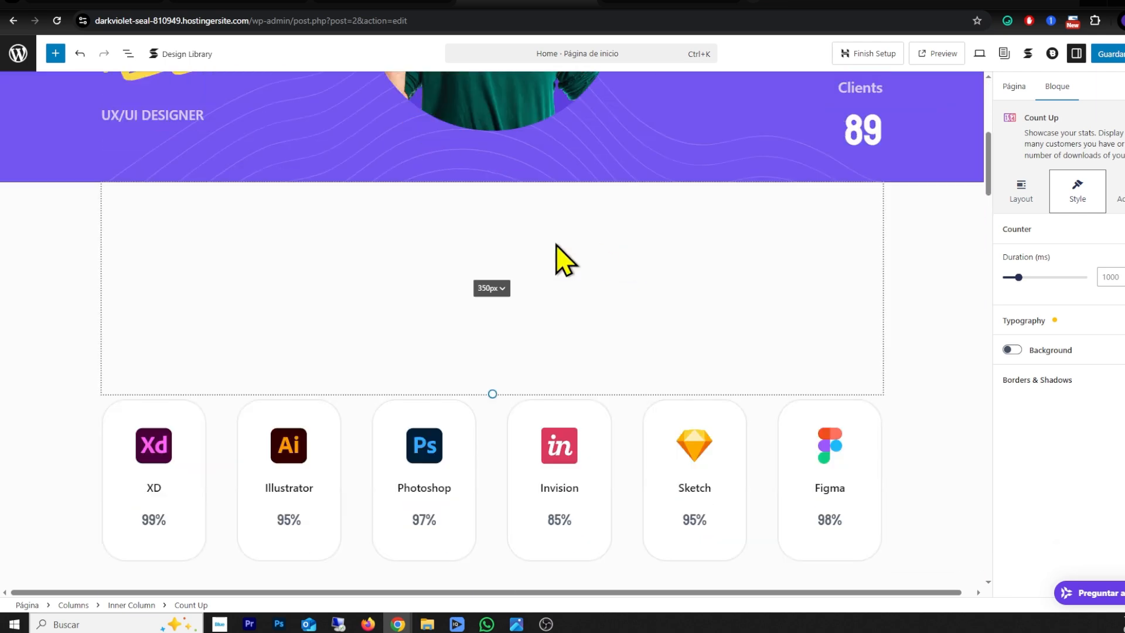
Replace the XD skill card's logo with the orange Sketch diamond image.
left_click(155, 275)
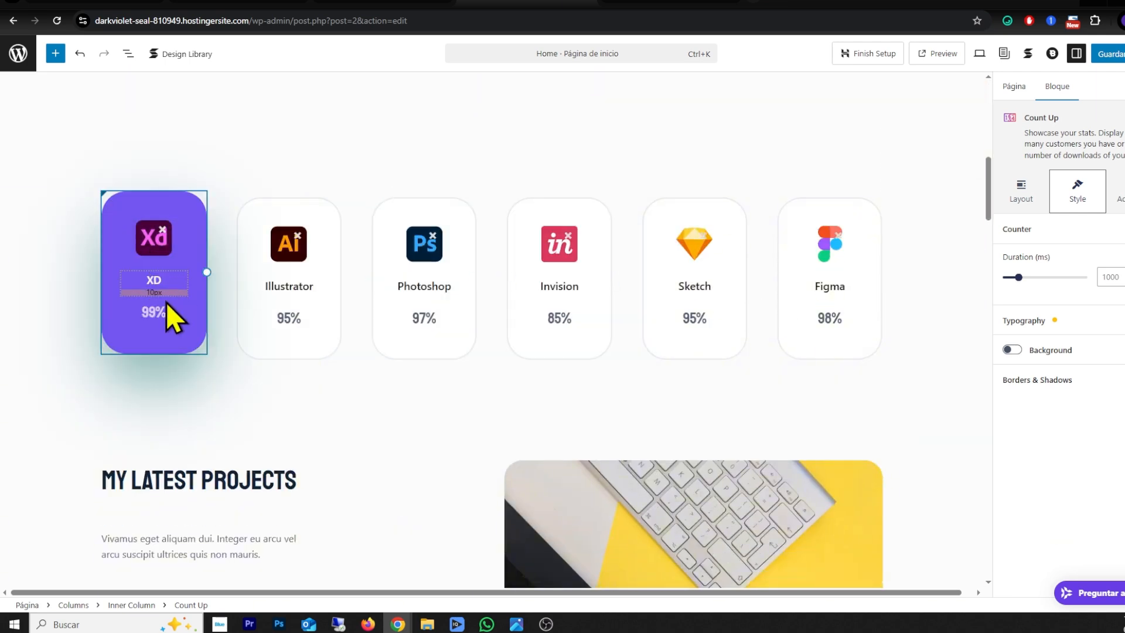
left_click(156, 248)
left_click(153, 240)
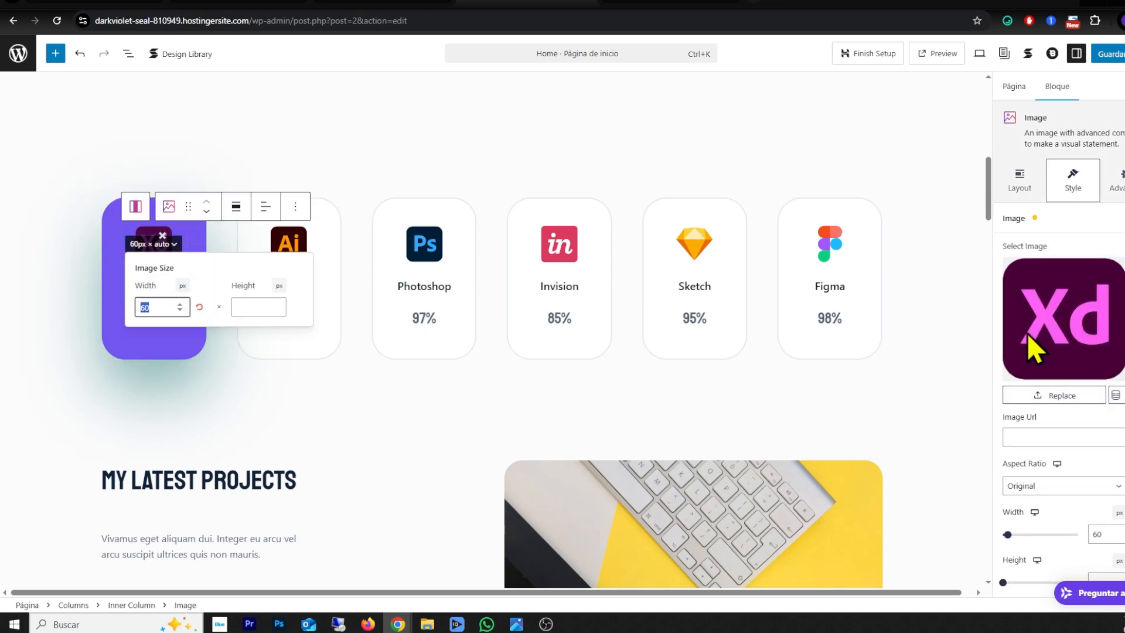
left_click(1060, 399)
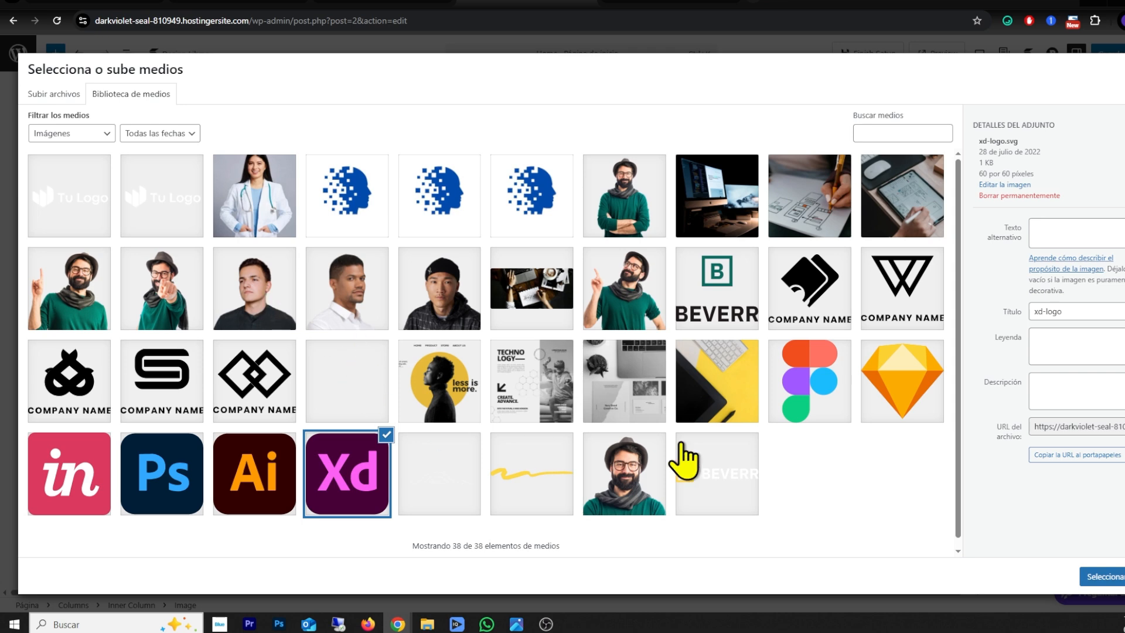
left_click(908, 371)
left_click(1102, 576)
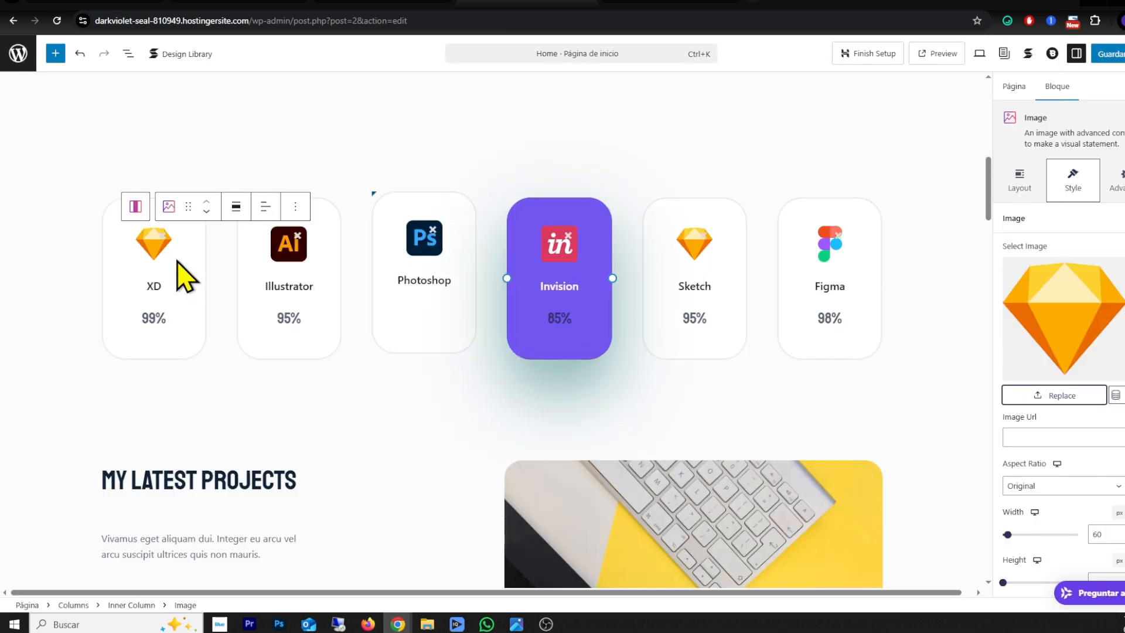
Review the edited Home page and save it with Guardar until 'Página actualizada.' appears.
scroll(416, 252, "down", 7)
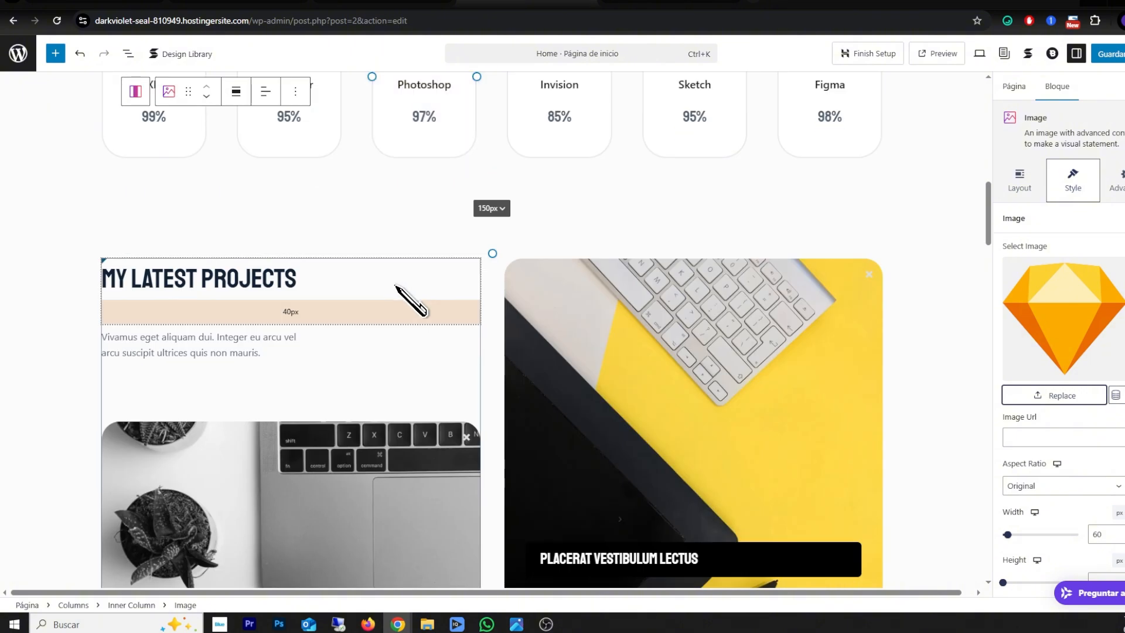
scroll(582, 241, "up", 3)
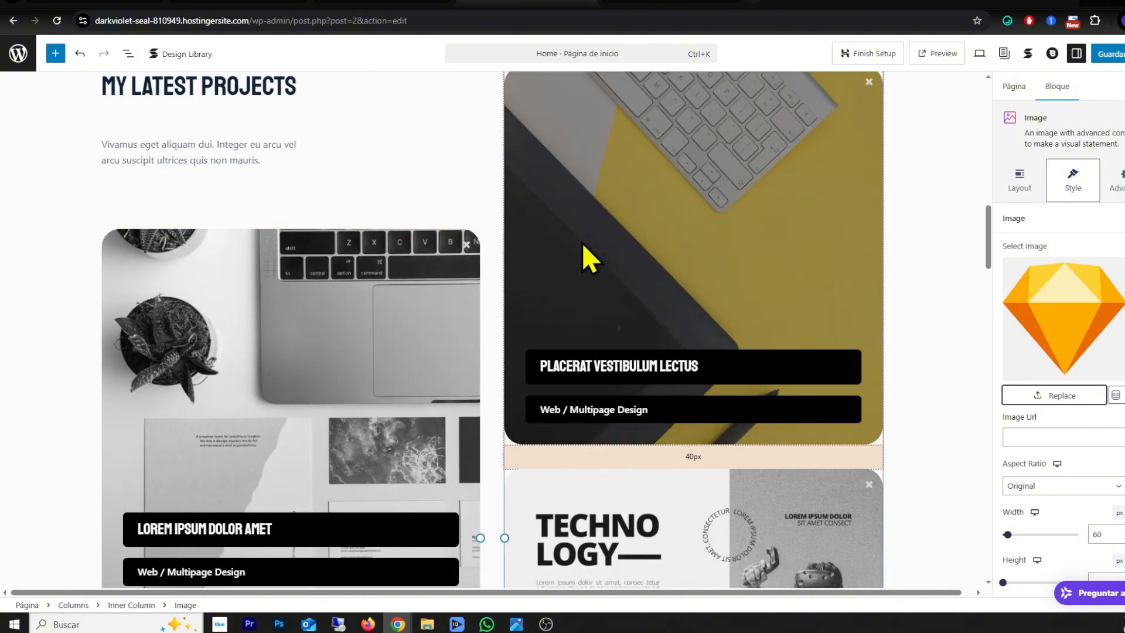
scroll(516, 270, "down", 3)
scroll(341, 303, "down", 20)
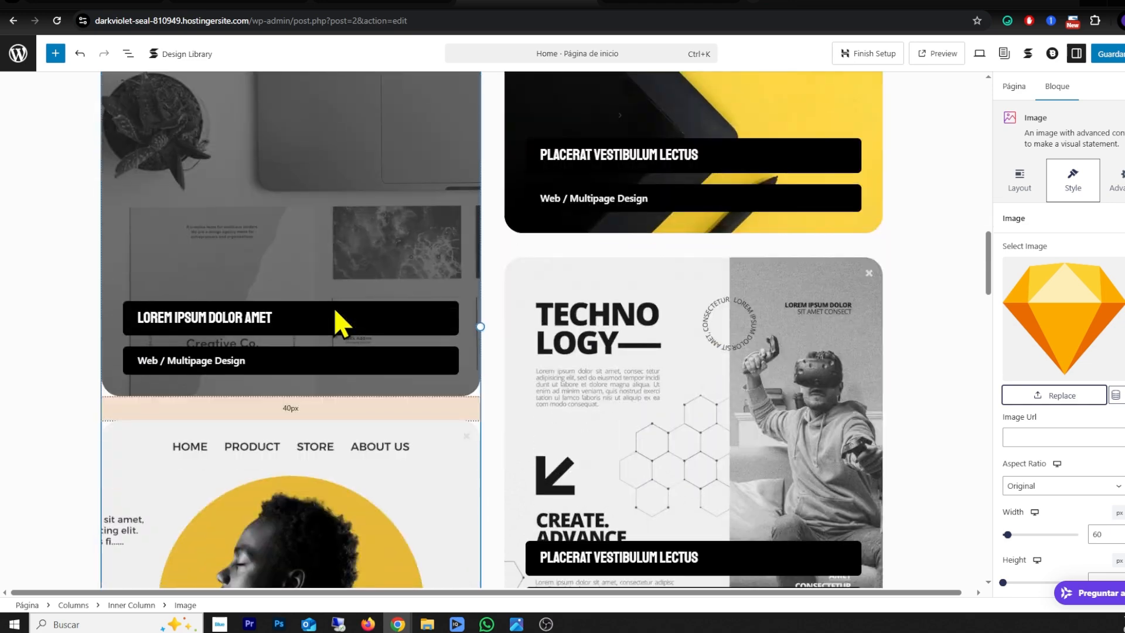
scroll(326, 319, "down", 11)
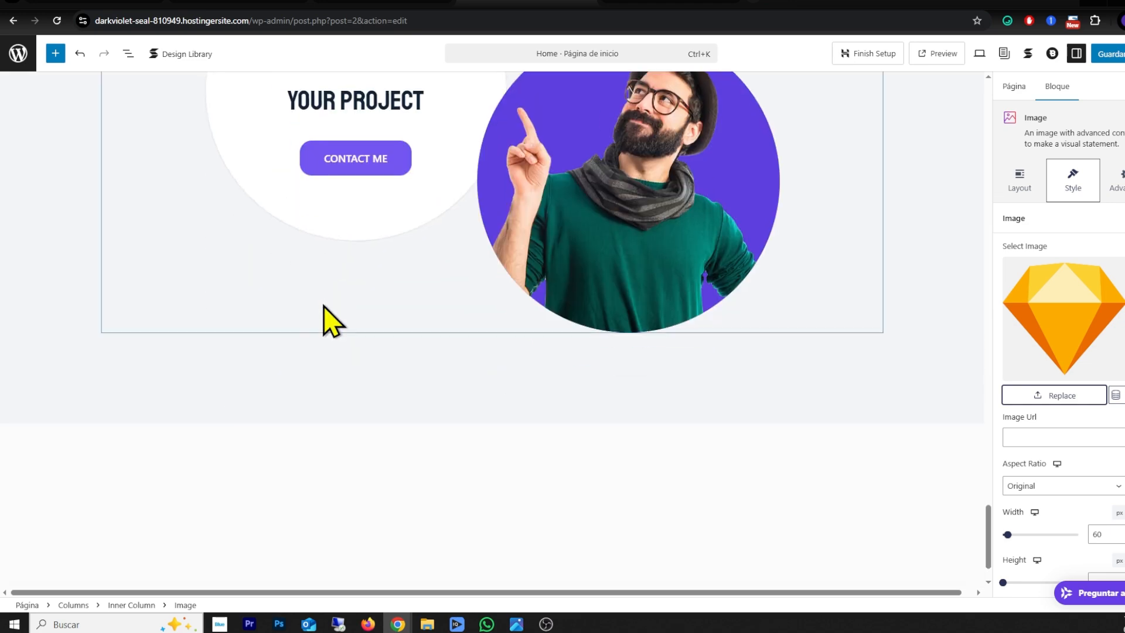
scroll(398, 311, "up", 7)
scroll(372, 301, "down", 3)
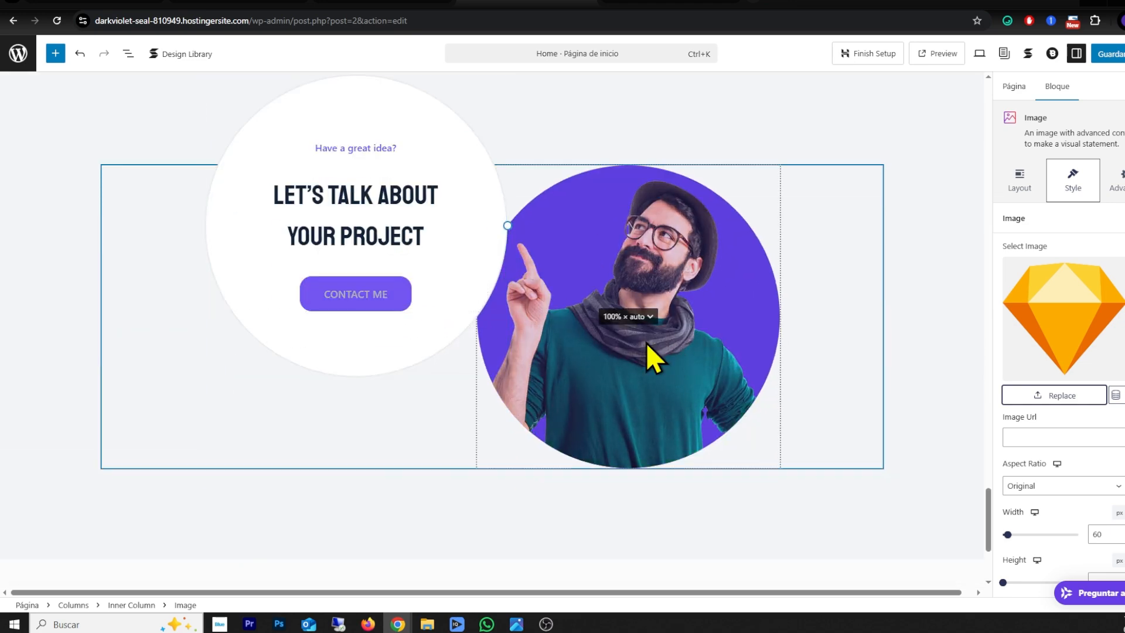
scroll(585, 288, "up", 3)
scroll(603, 402, "down", 6)
scroll(591, 258, "up", 20)
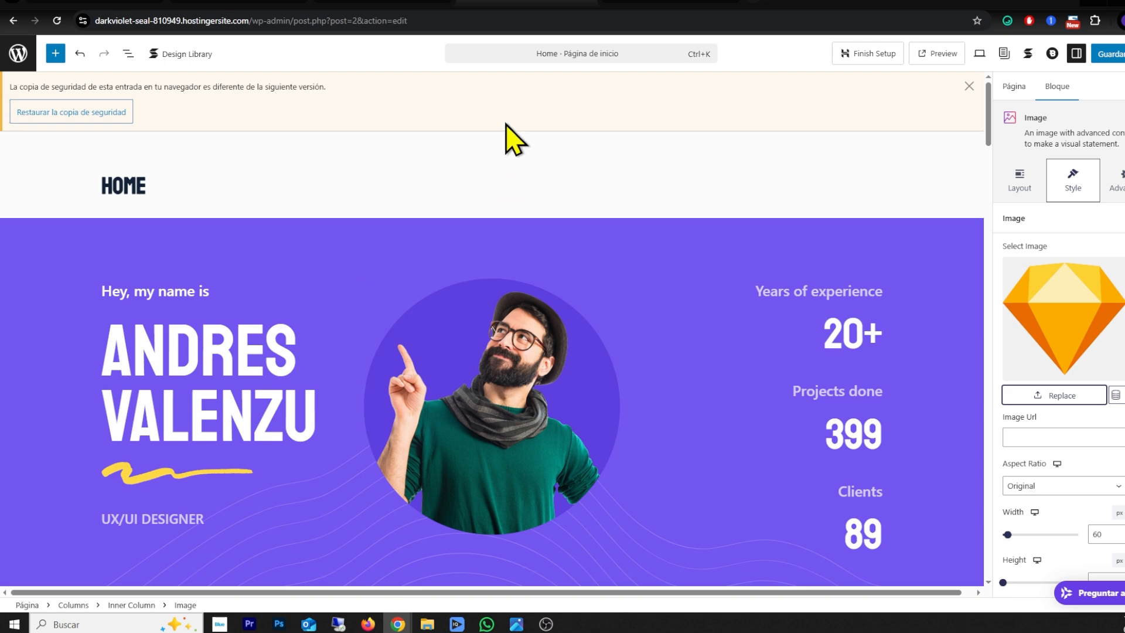
left_click(1115, 58)
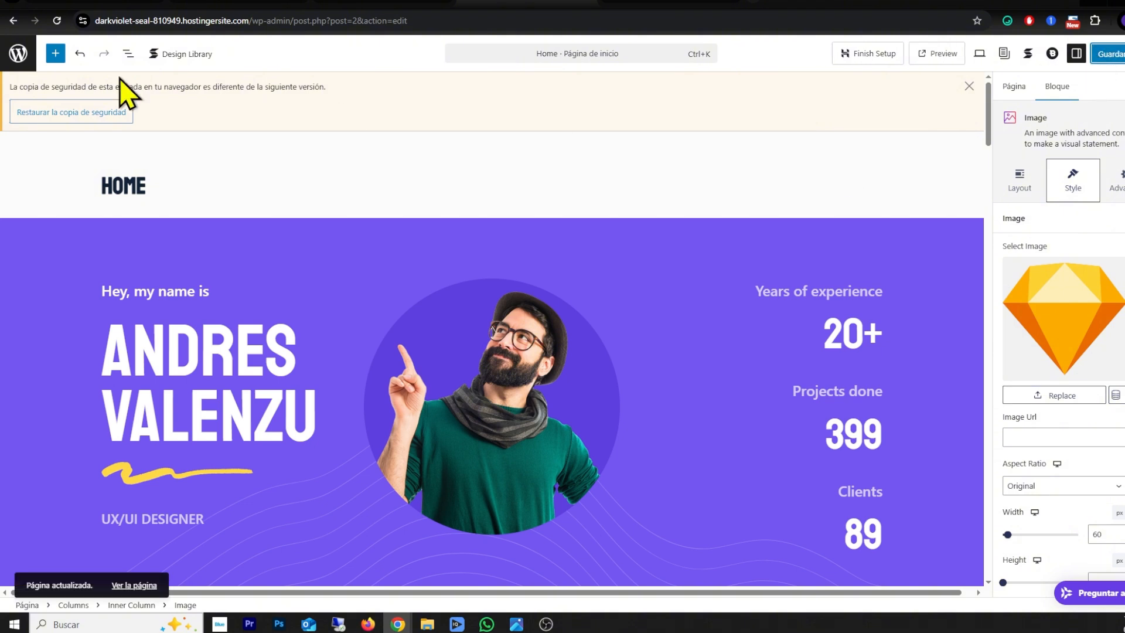
Exit the editor and view the live site showing the new photo, 20+ stat and Sketch icon.
left_click(19, 54)
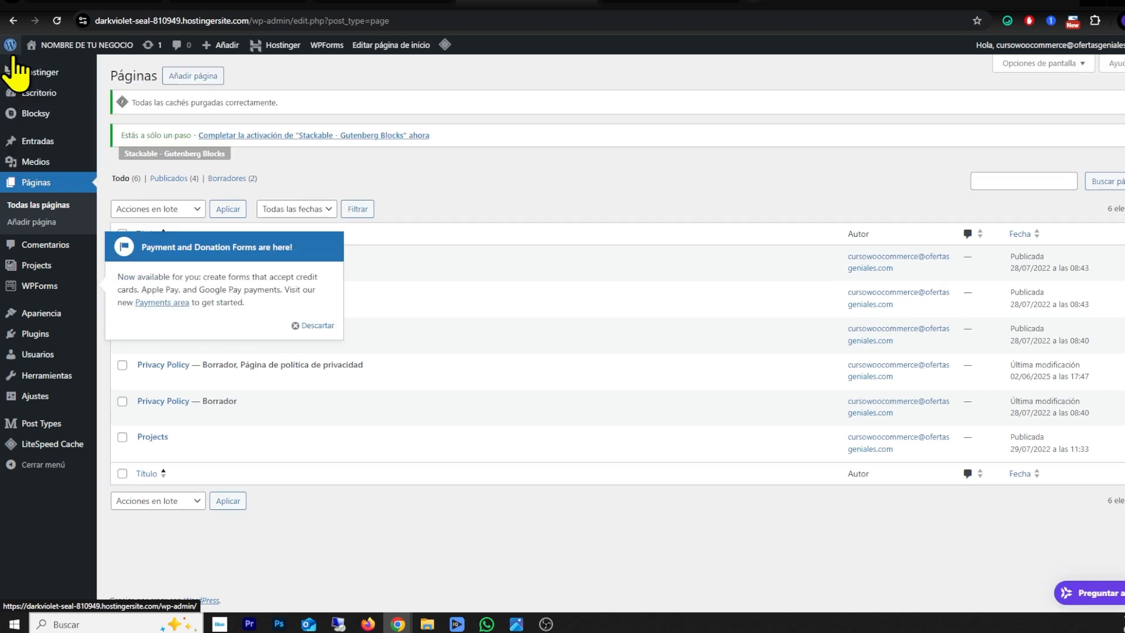
mouse_move(94, 54)
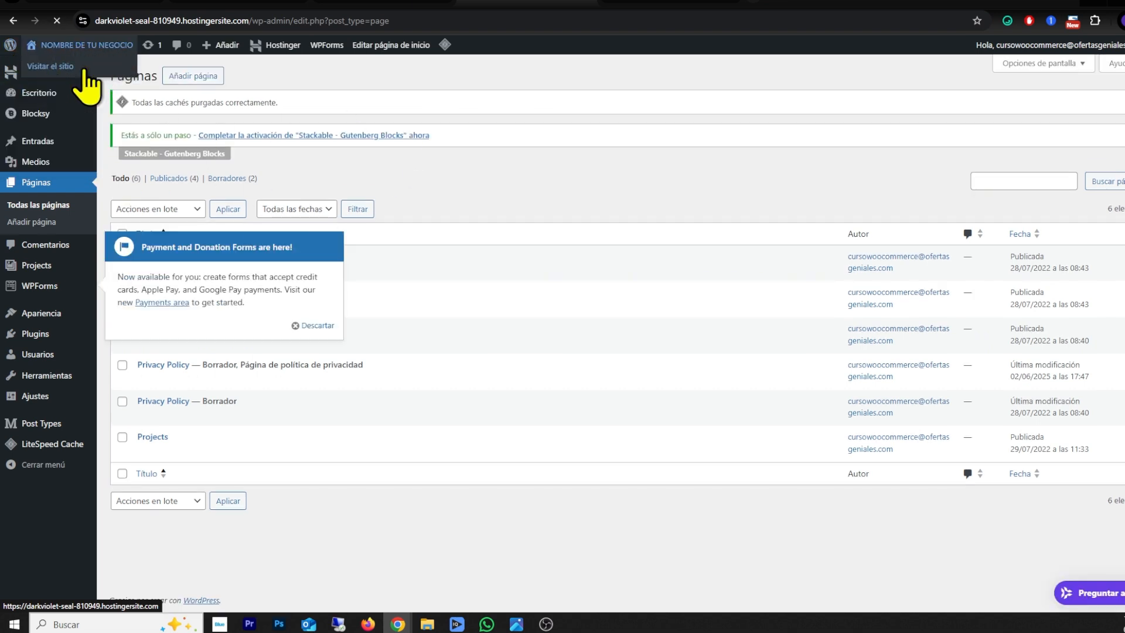
left_click(80, 66)
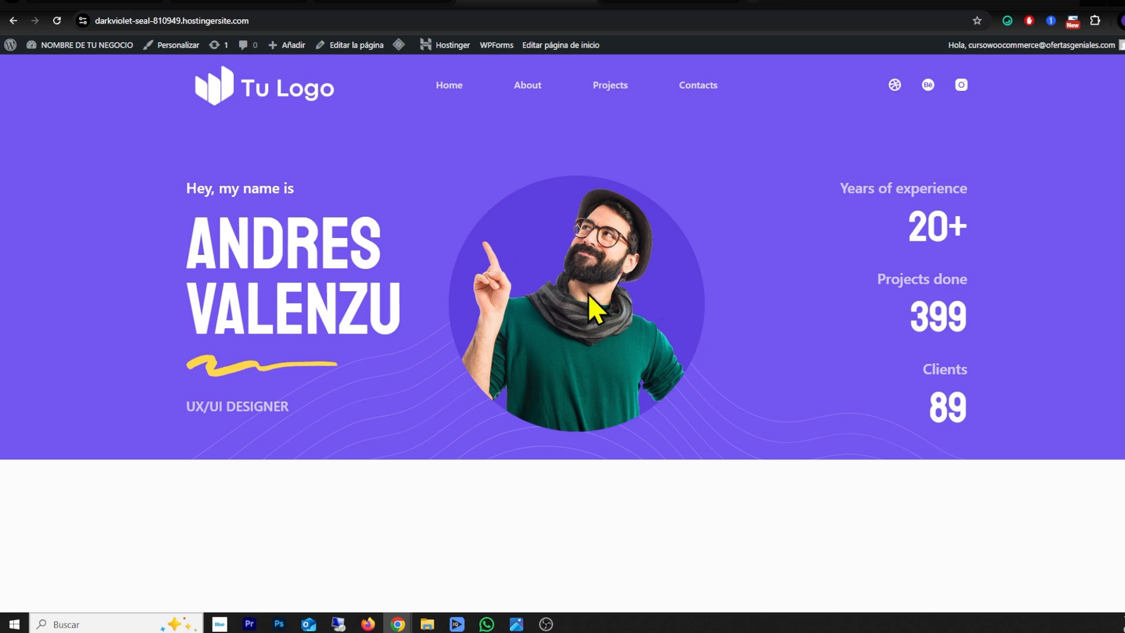
mouse_move(399, 47)
scroll(247, 179, "down", 20)
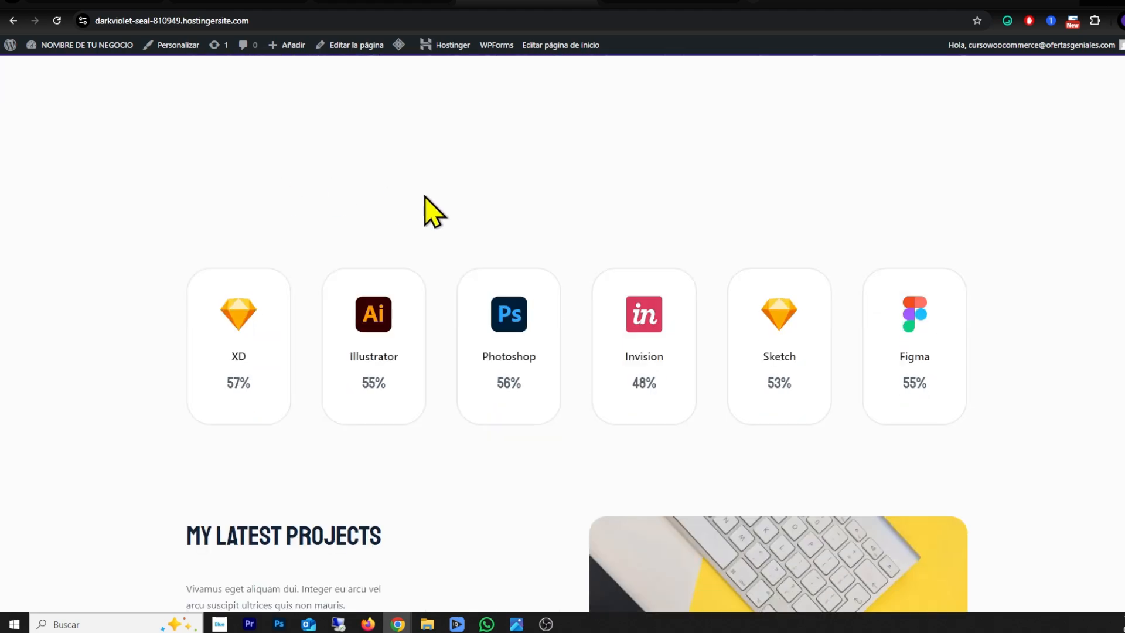
scroll(472, 284, "up", 20)
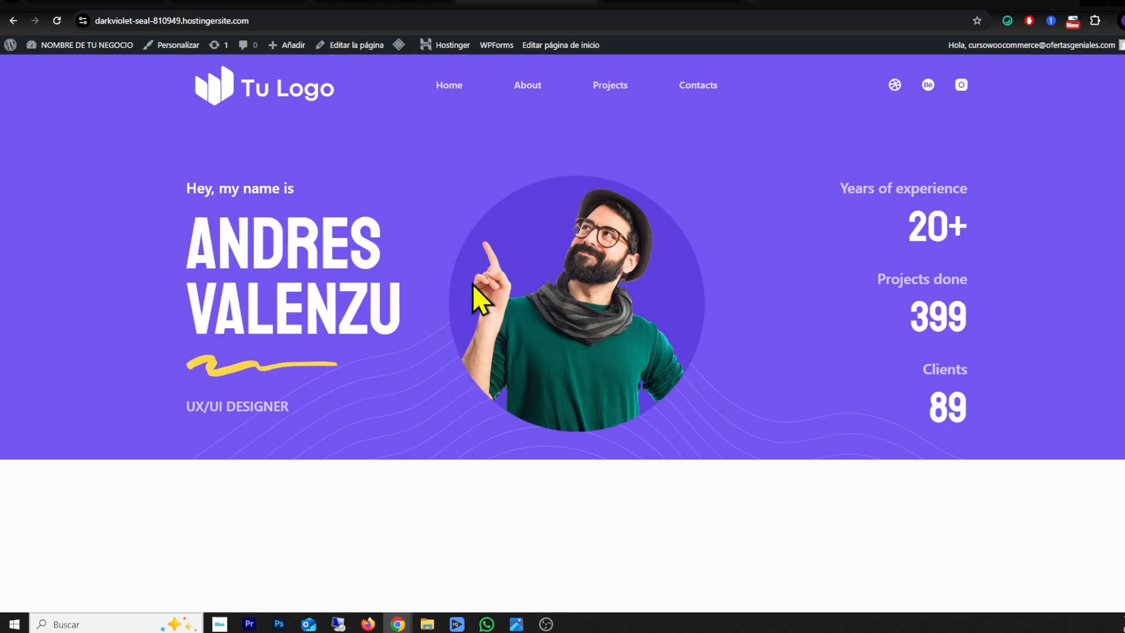